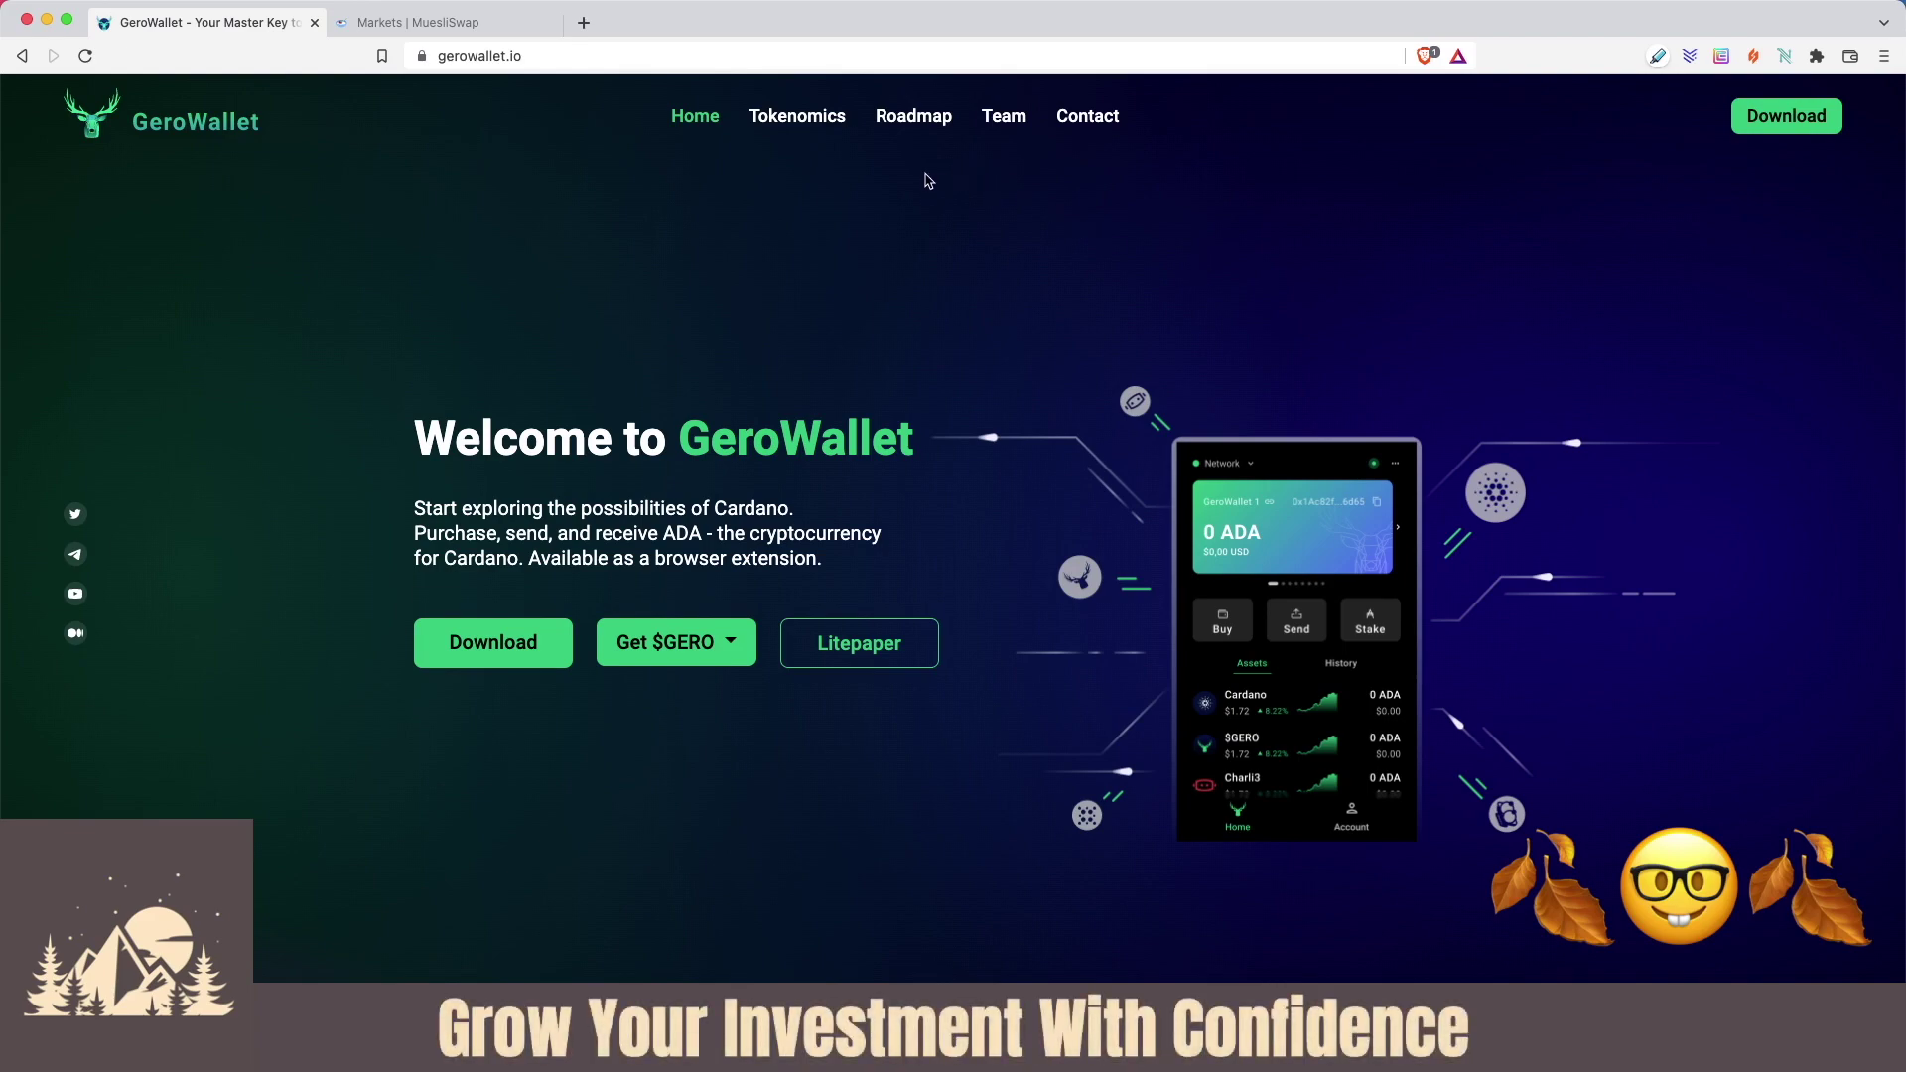
Browse the GeroWallet home page's roadmap and team sections, then return to the top.
click(908, 117)
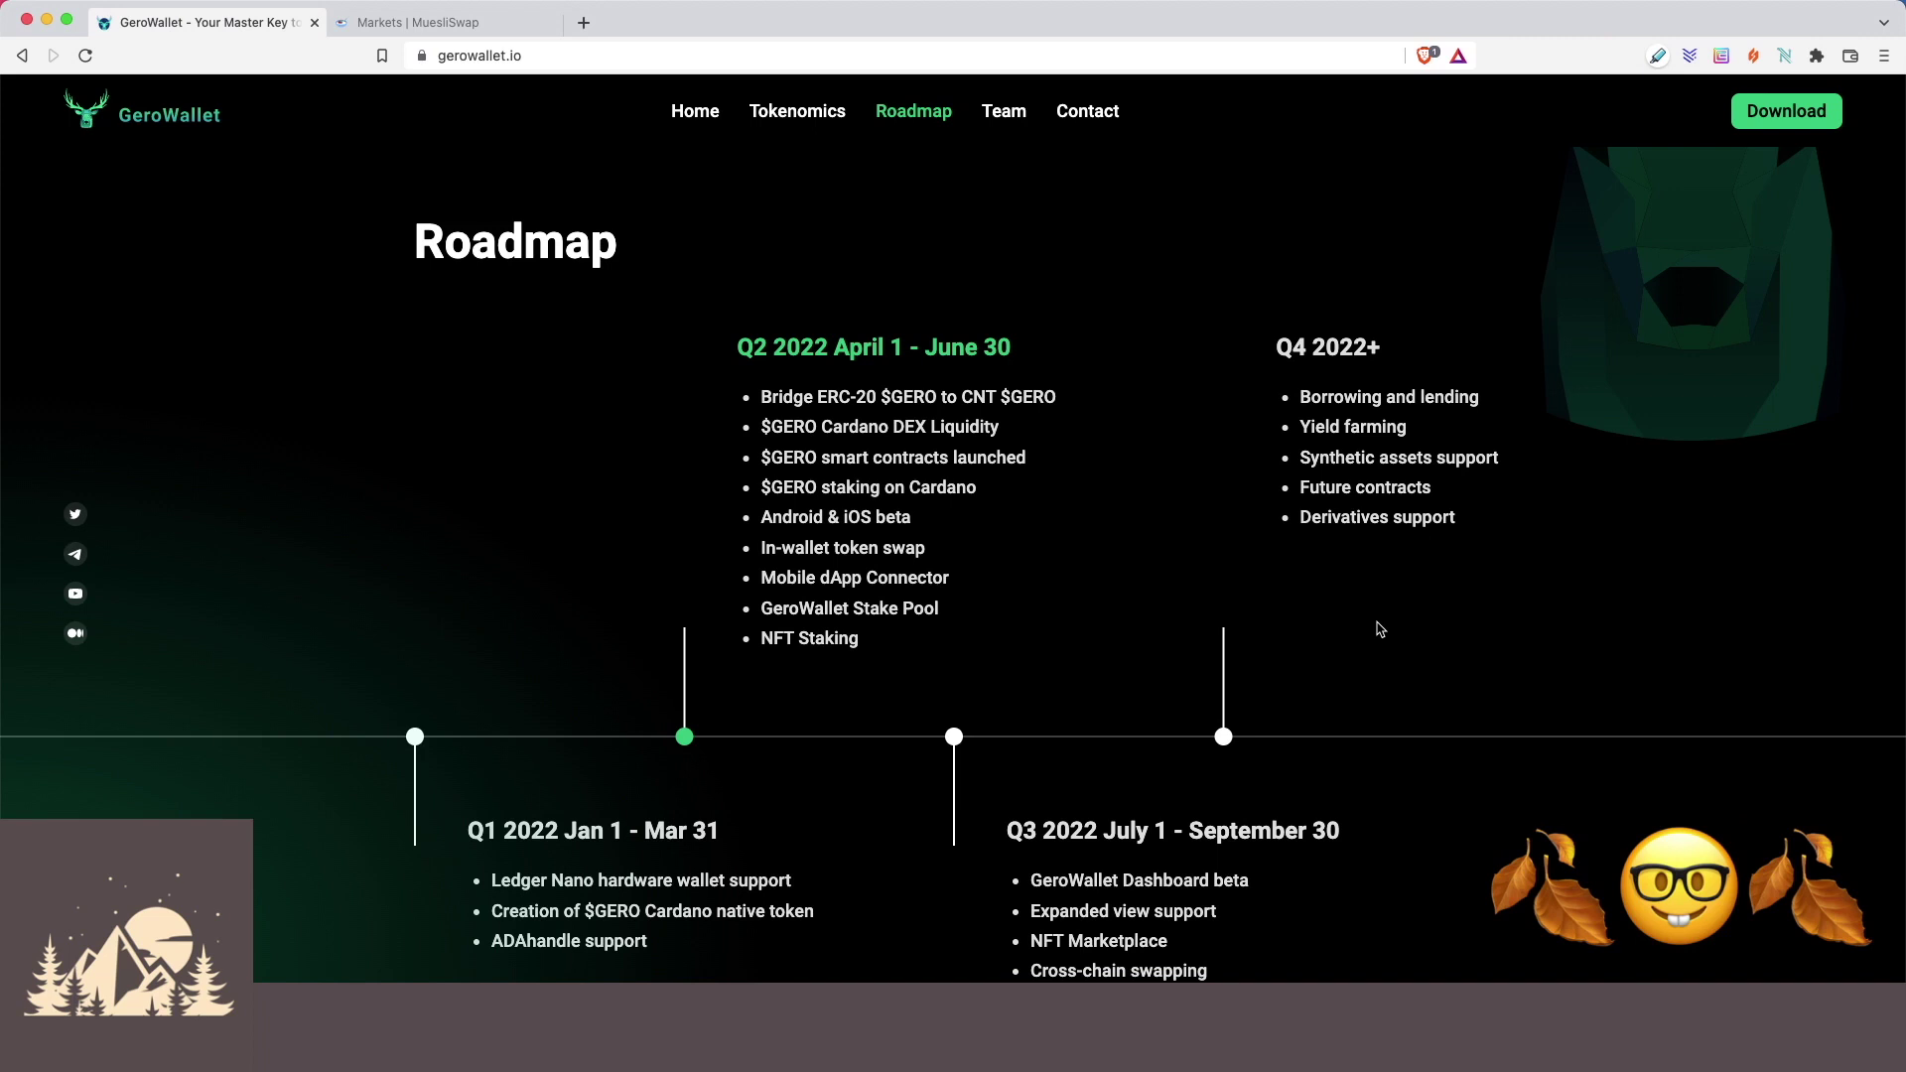
click(1004, 110)
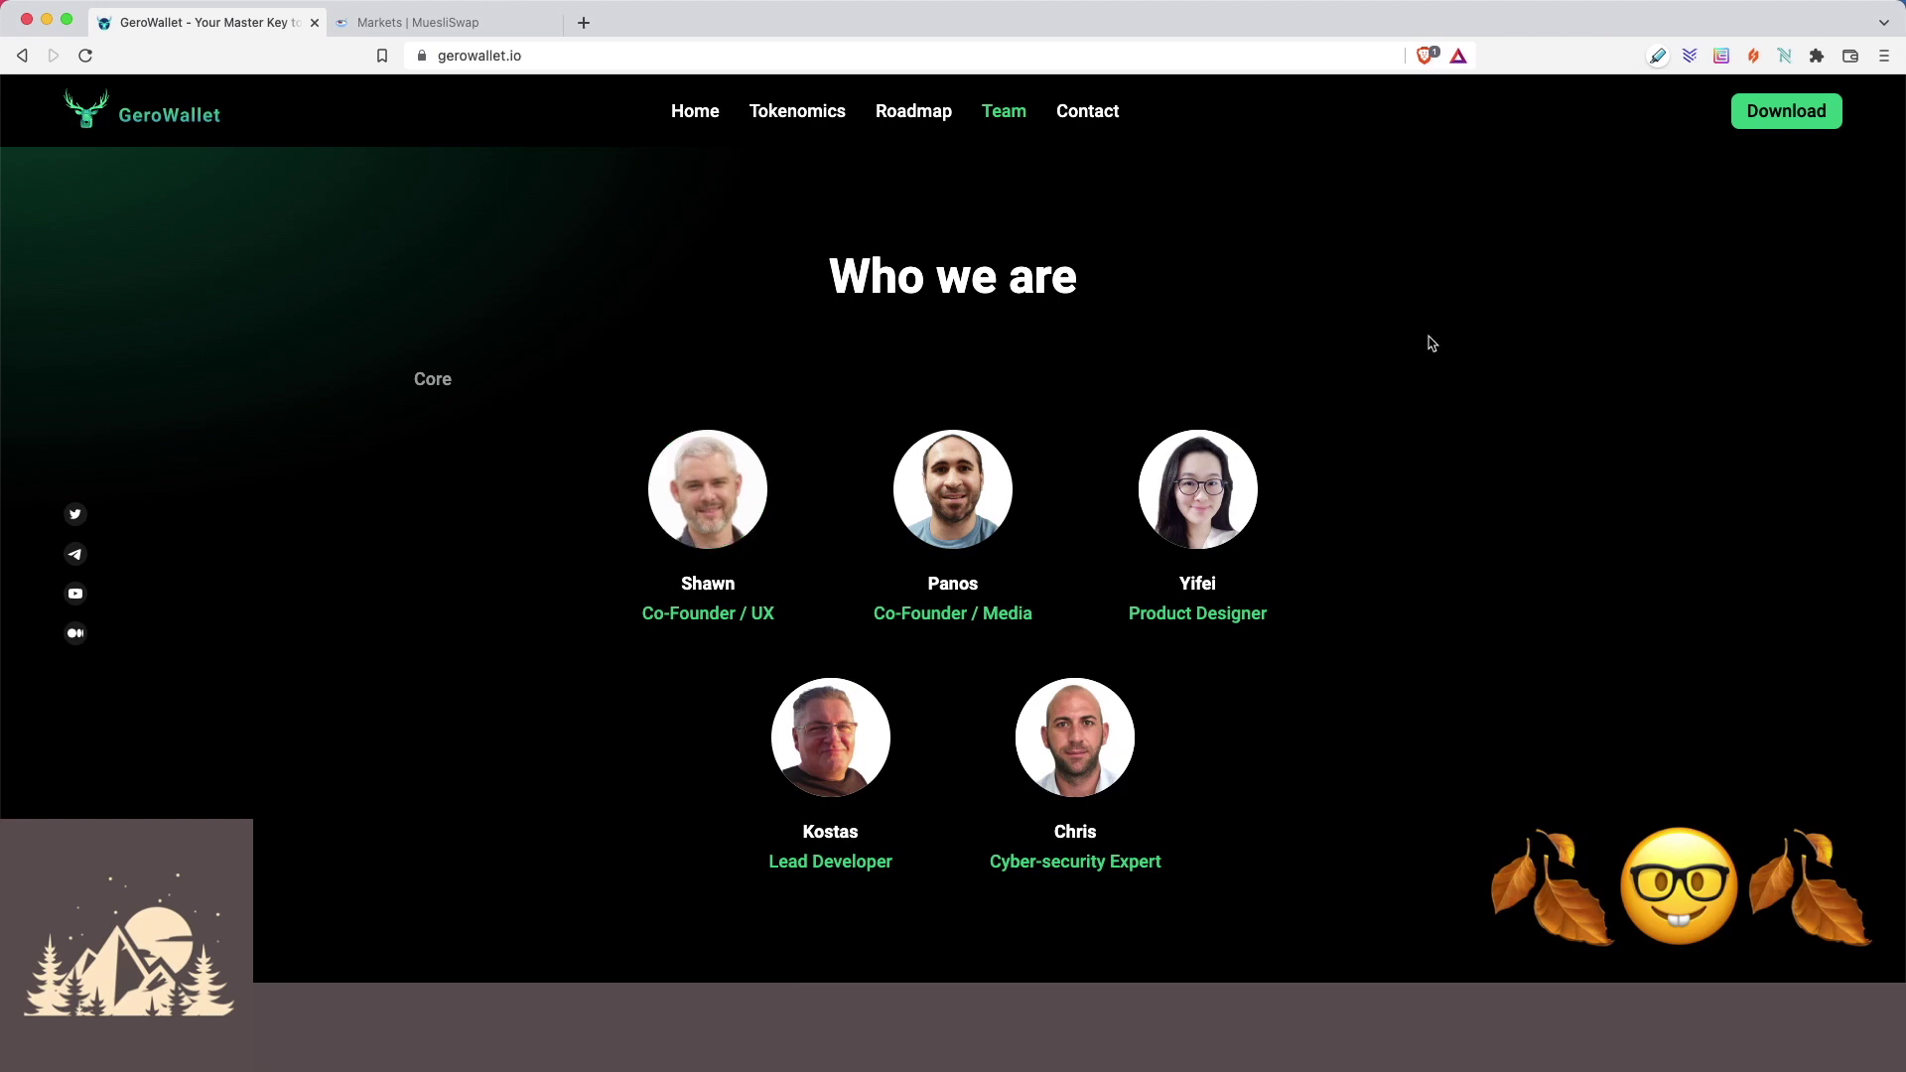
scroll(1429, 342, up, 15)
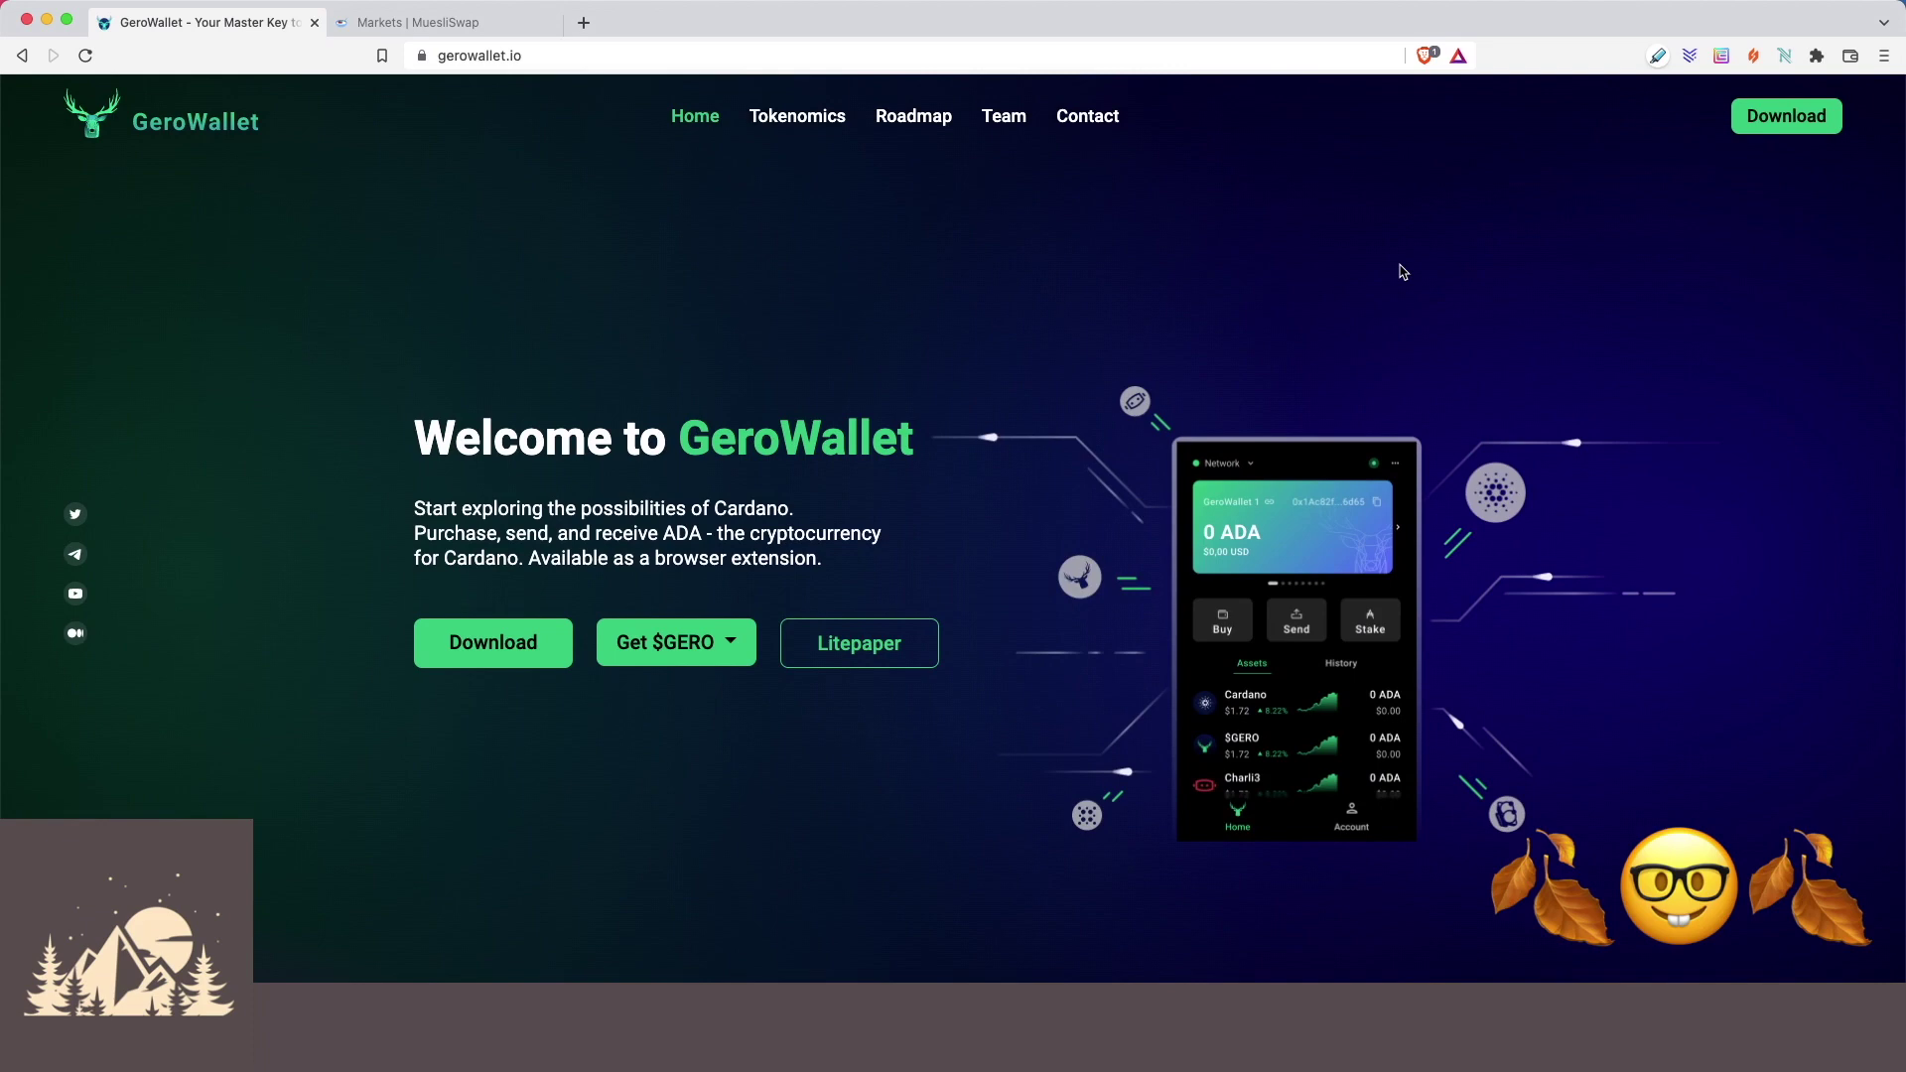
click(695, 115)
Add GeroWallet to Brave from the Chrome Web Store, pin it to the toolbar, and launch it.
click(1767, 115)
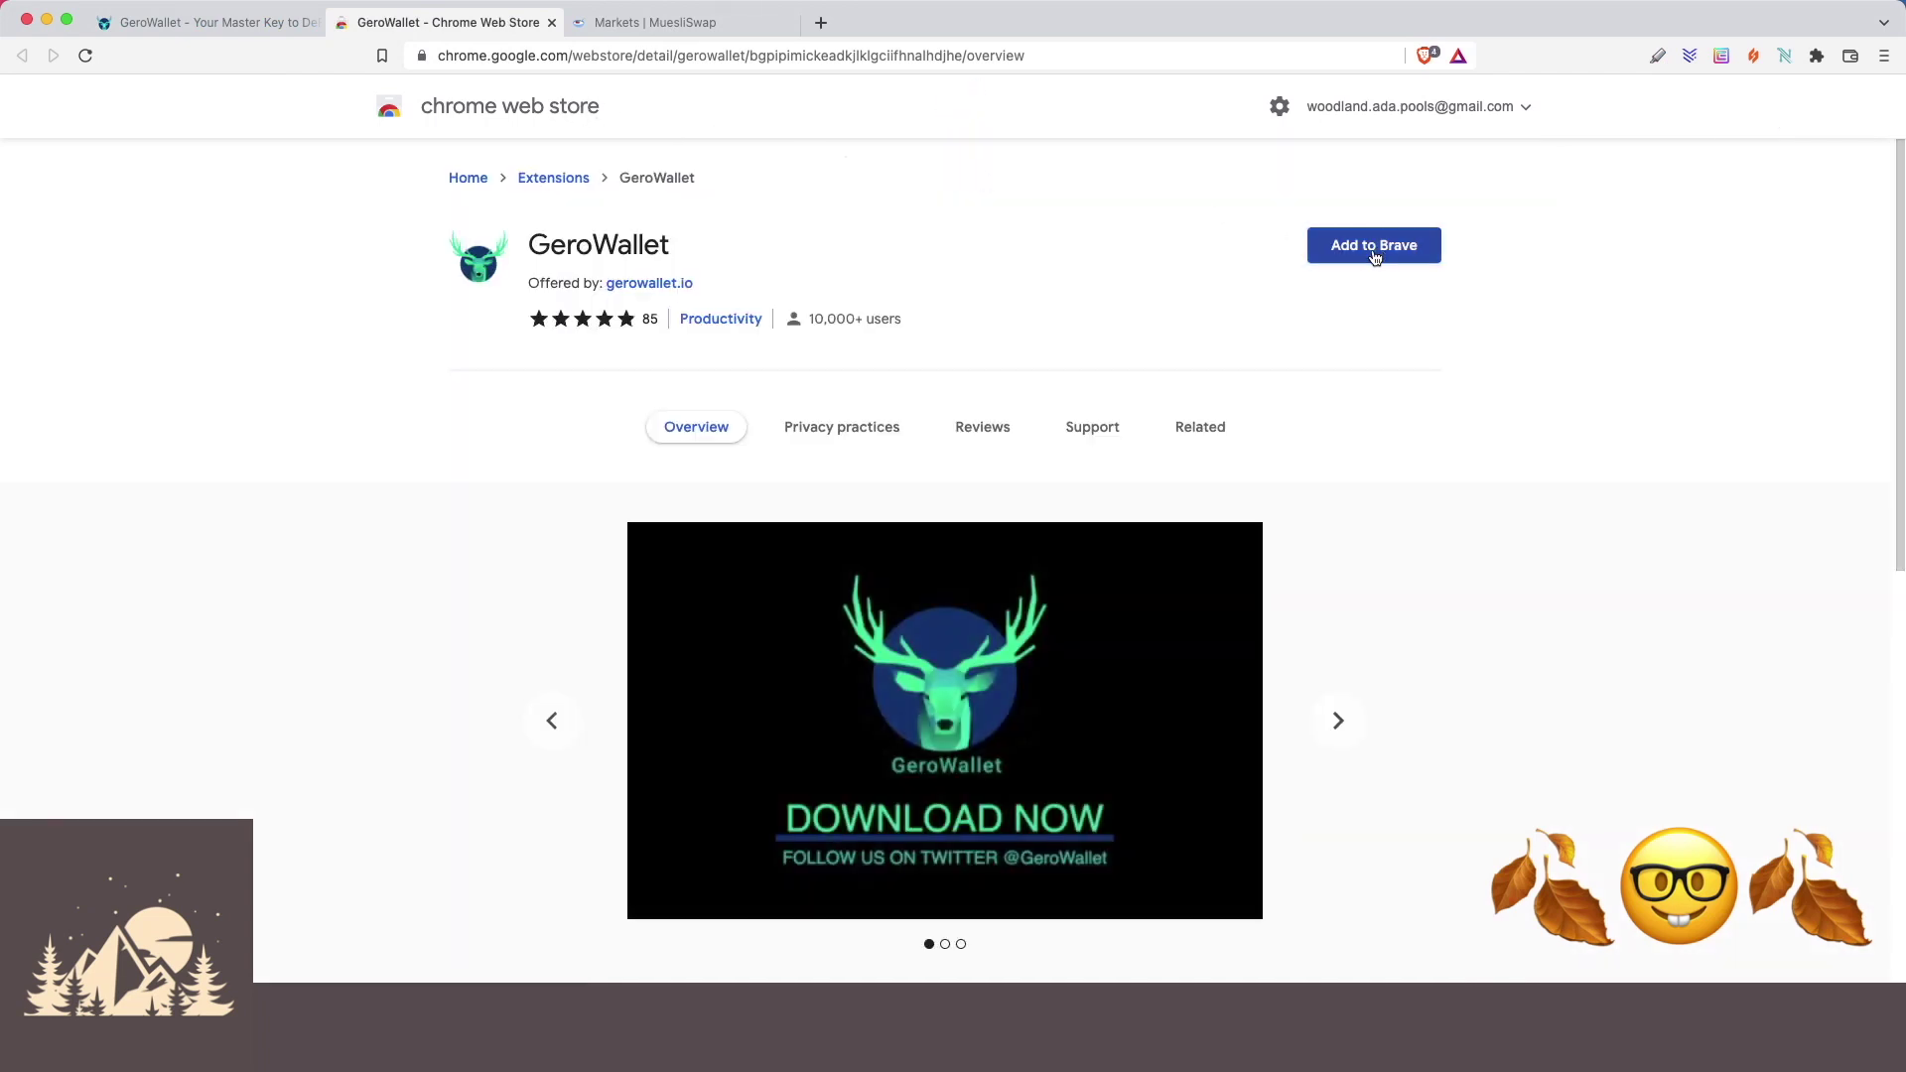
click(1374, 245)
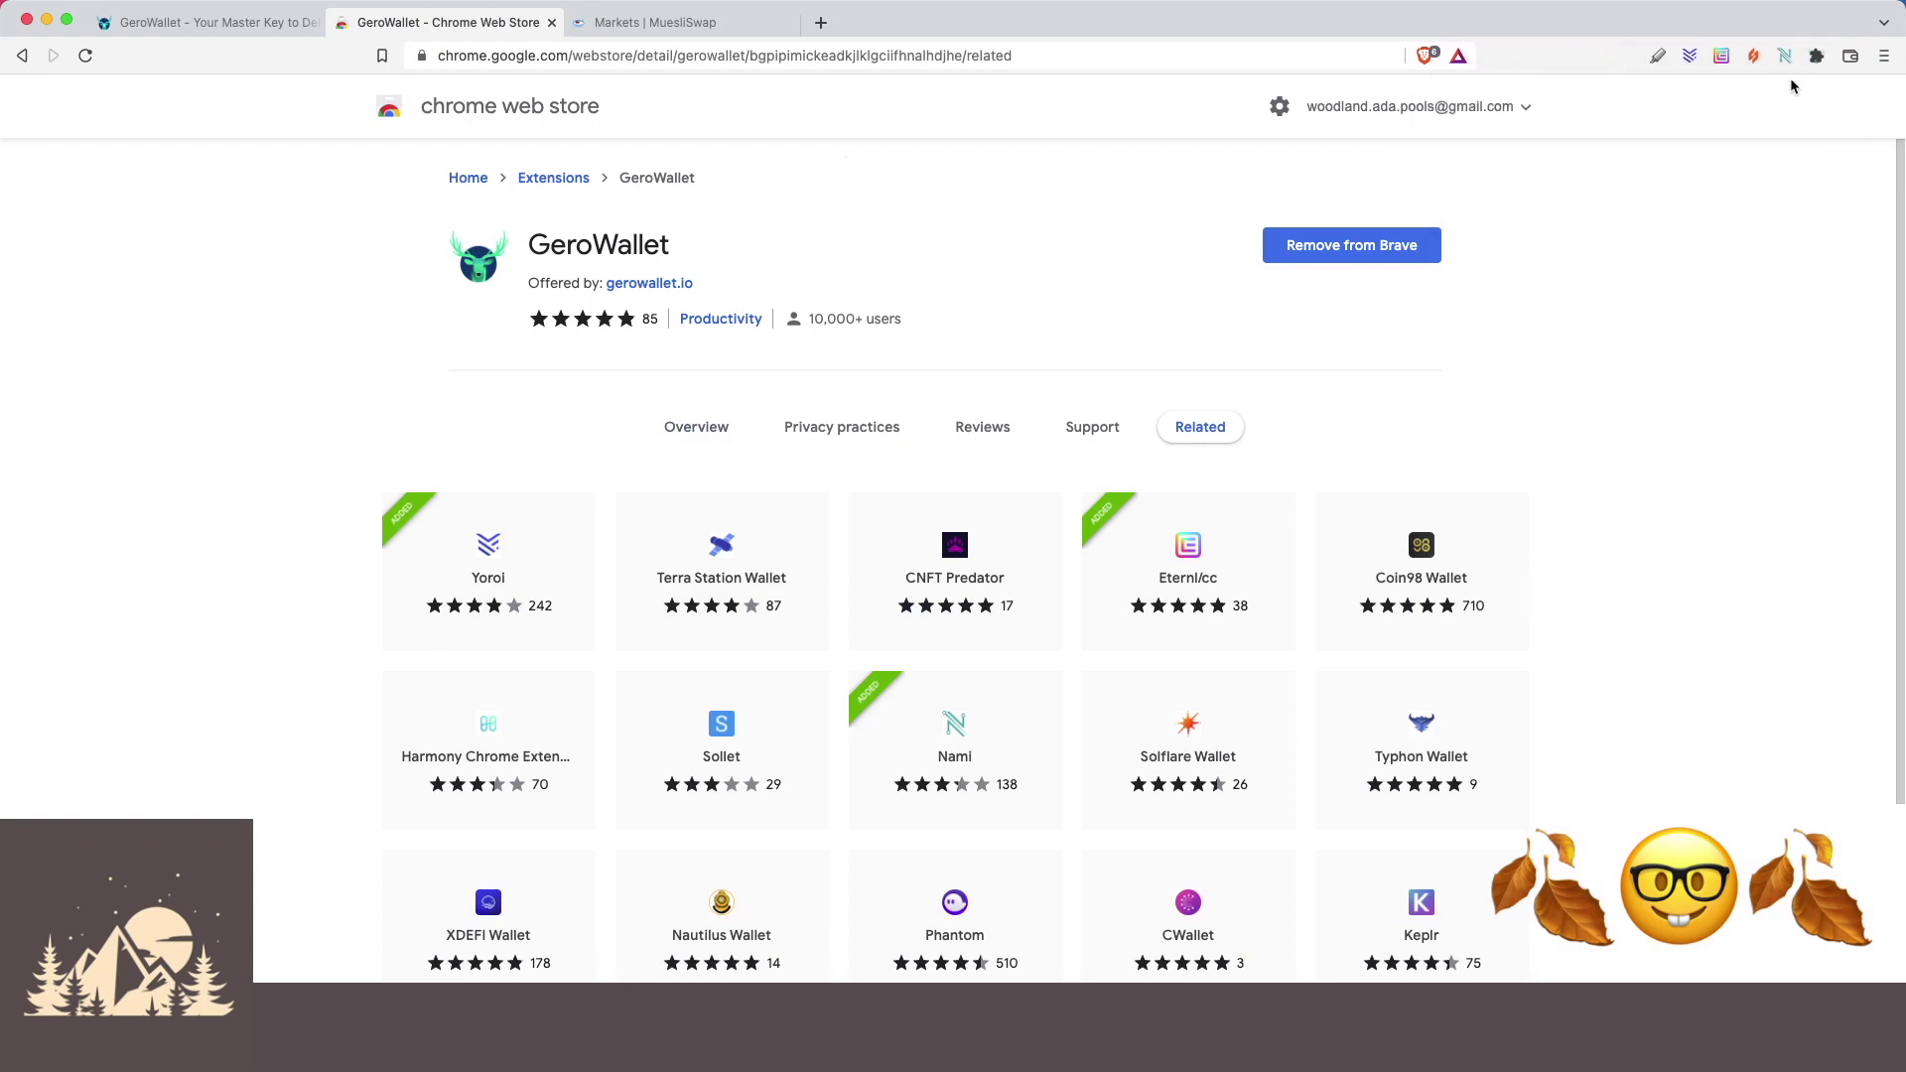
click(1818, 57)
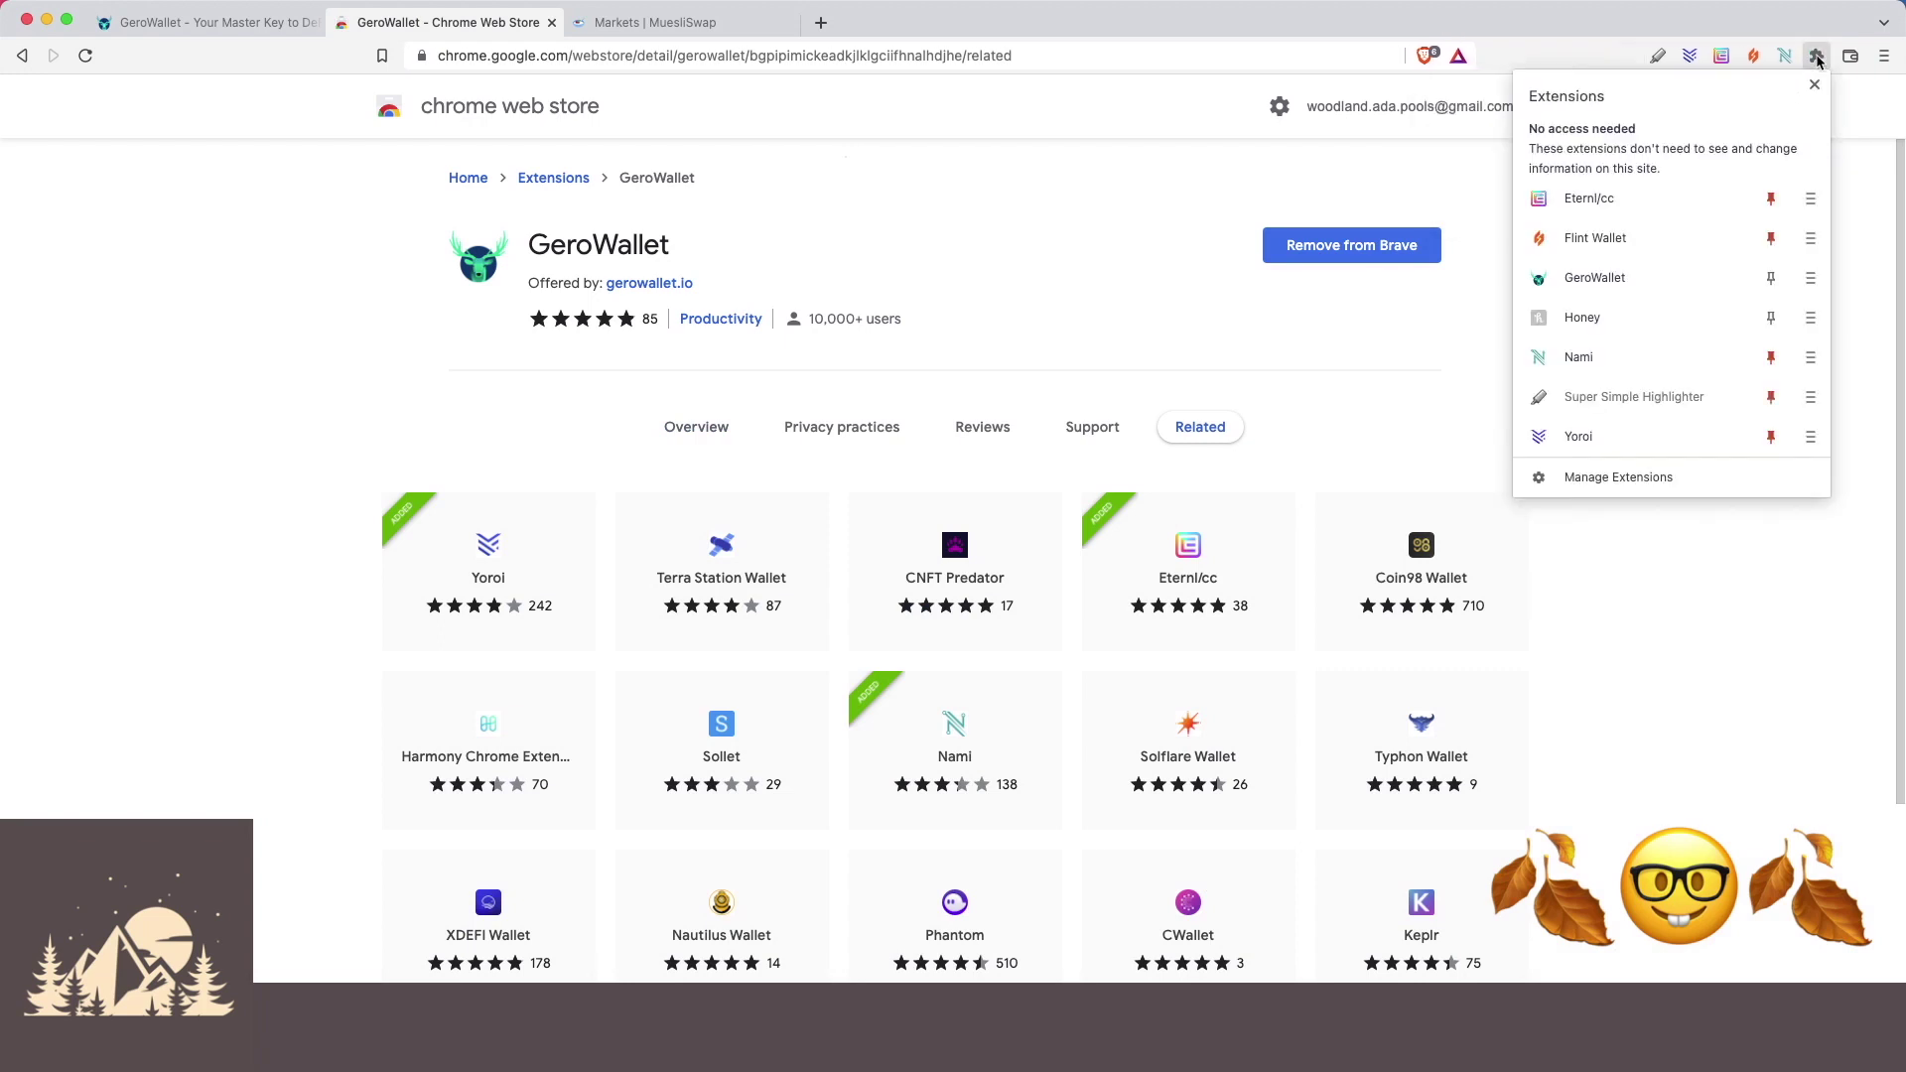
click(1771, 278)
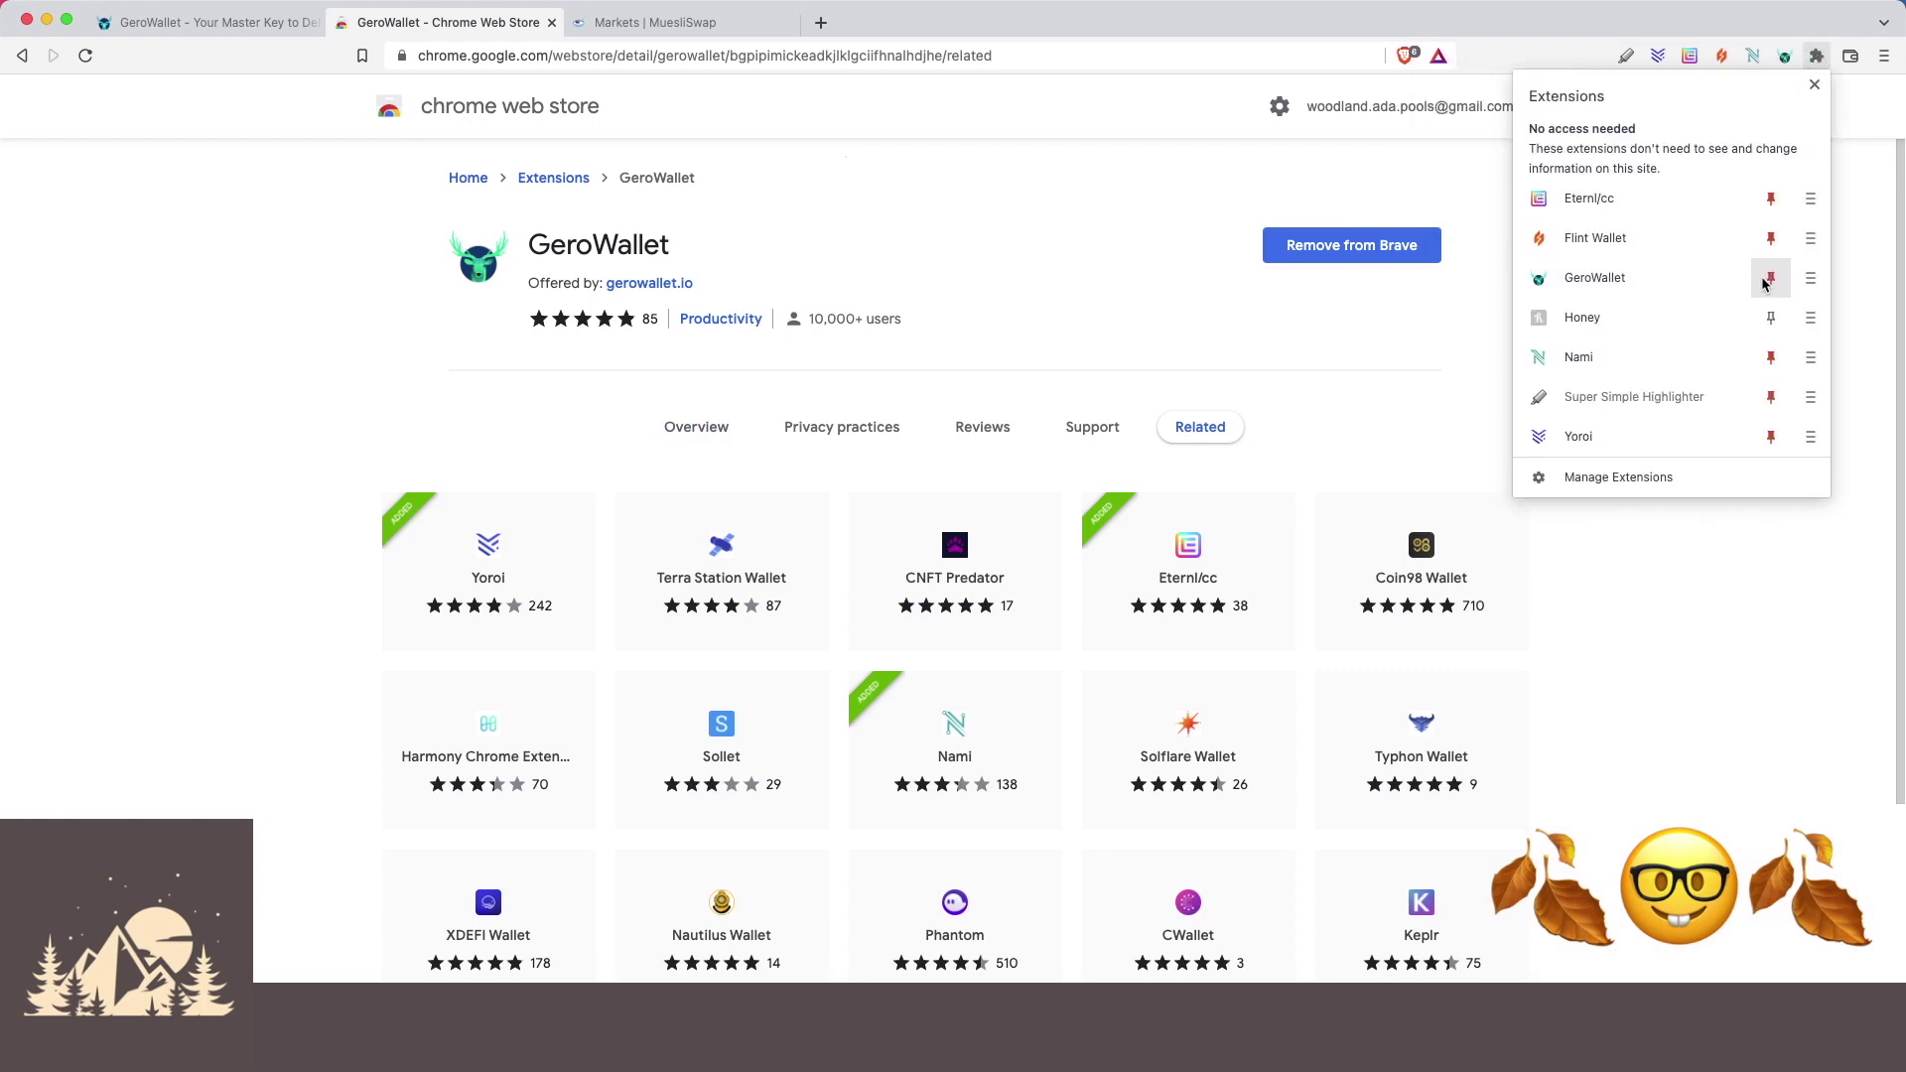
click(1863, 204)
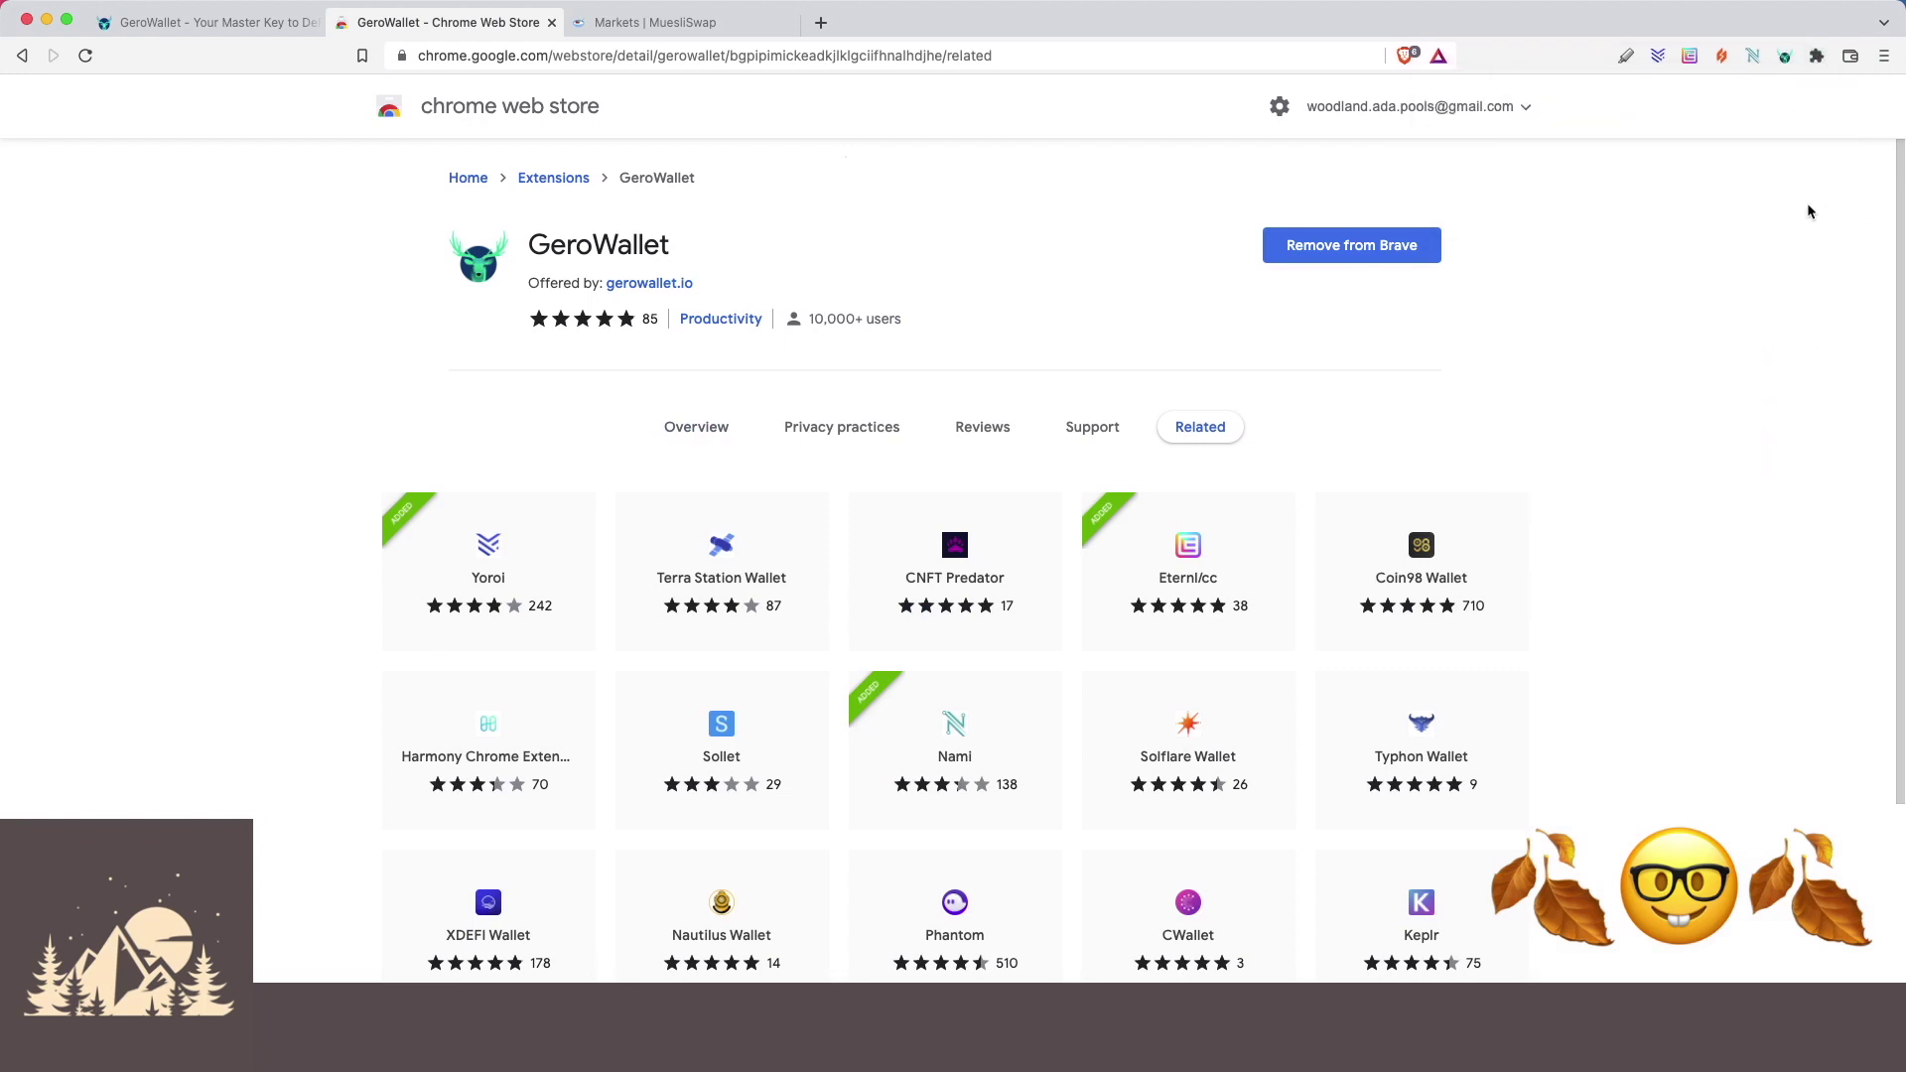
click(1783, 58)
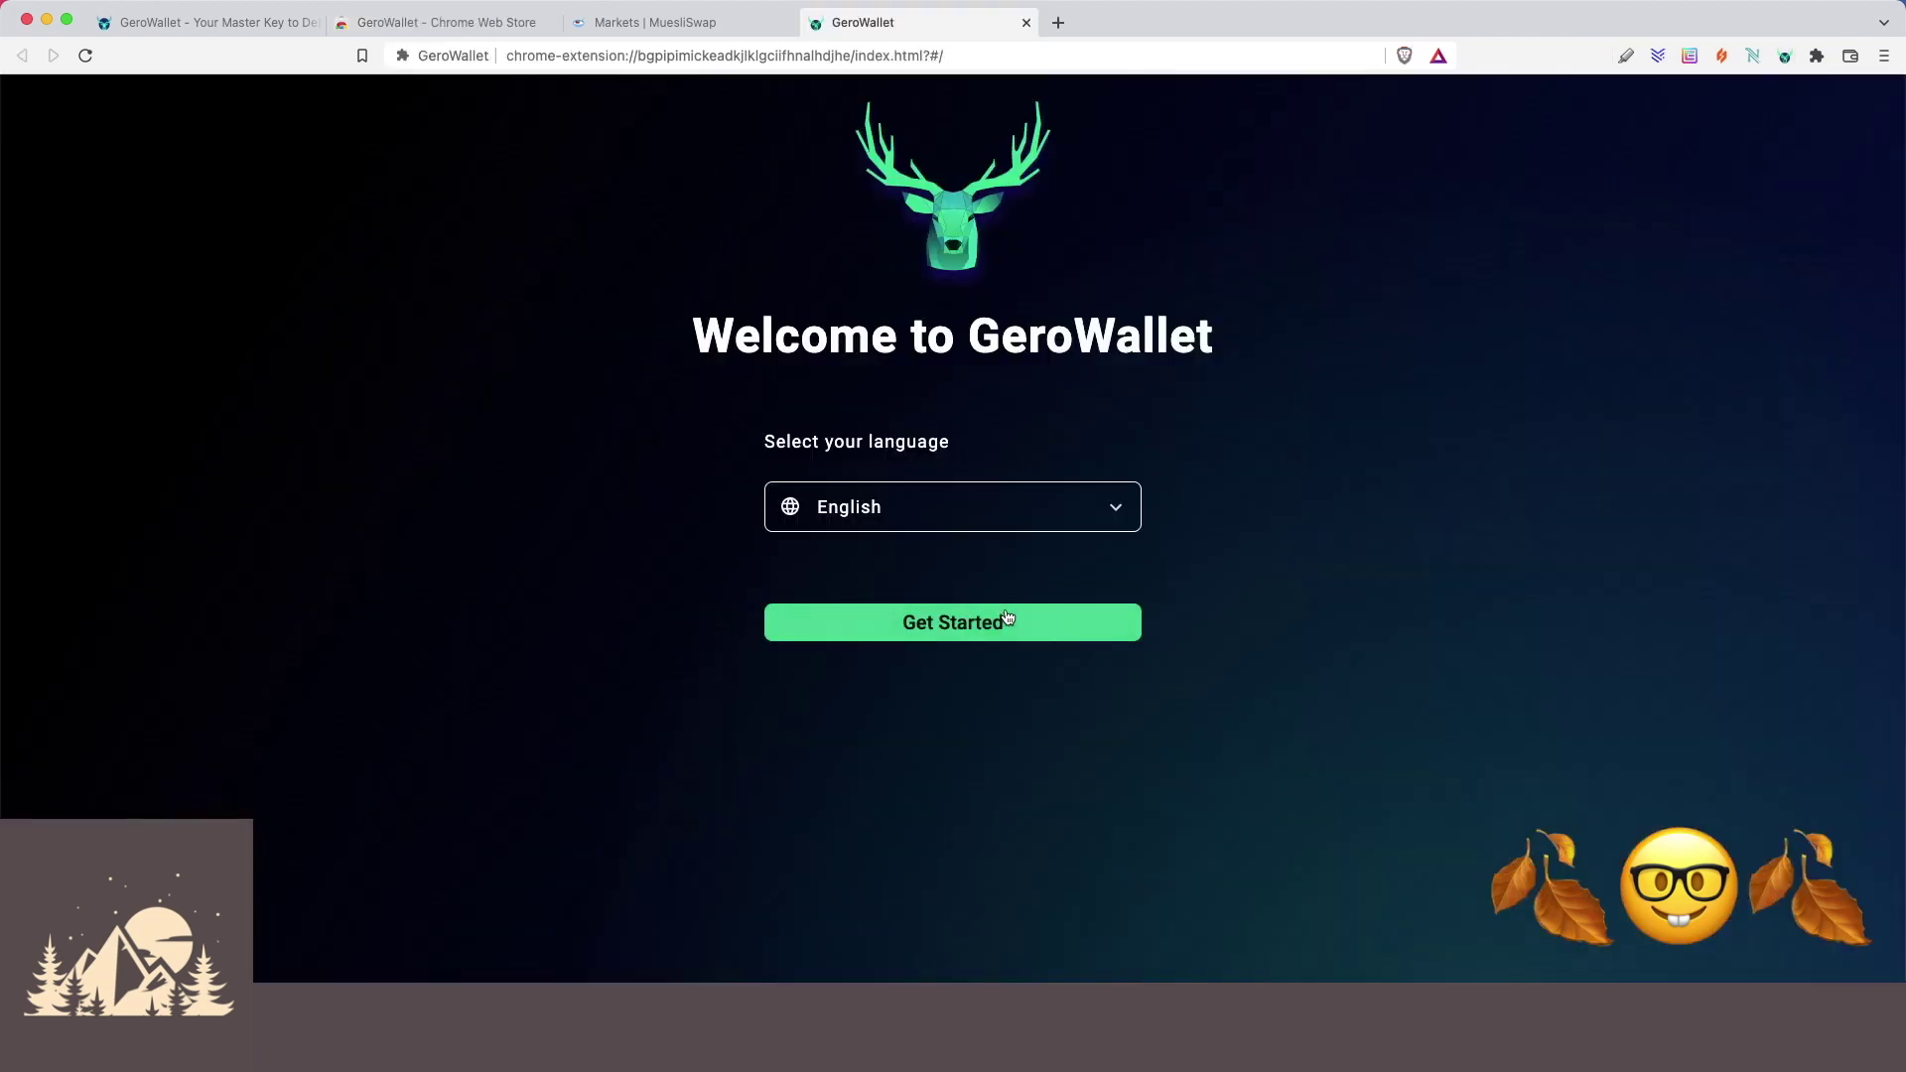
Start creating a new GeroWallet, set its password, and accept both agreements.
click(1006, 623)
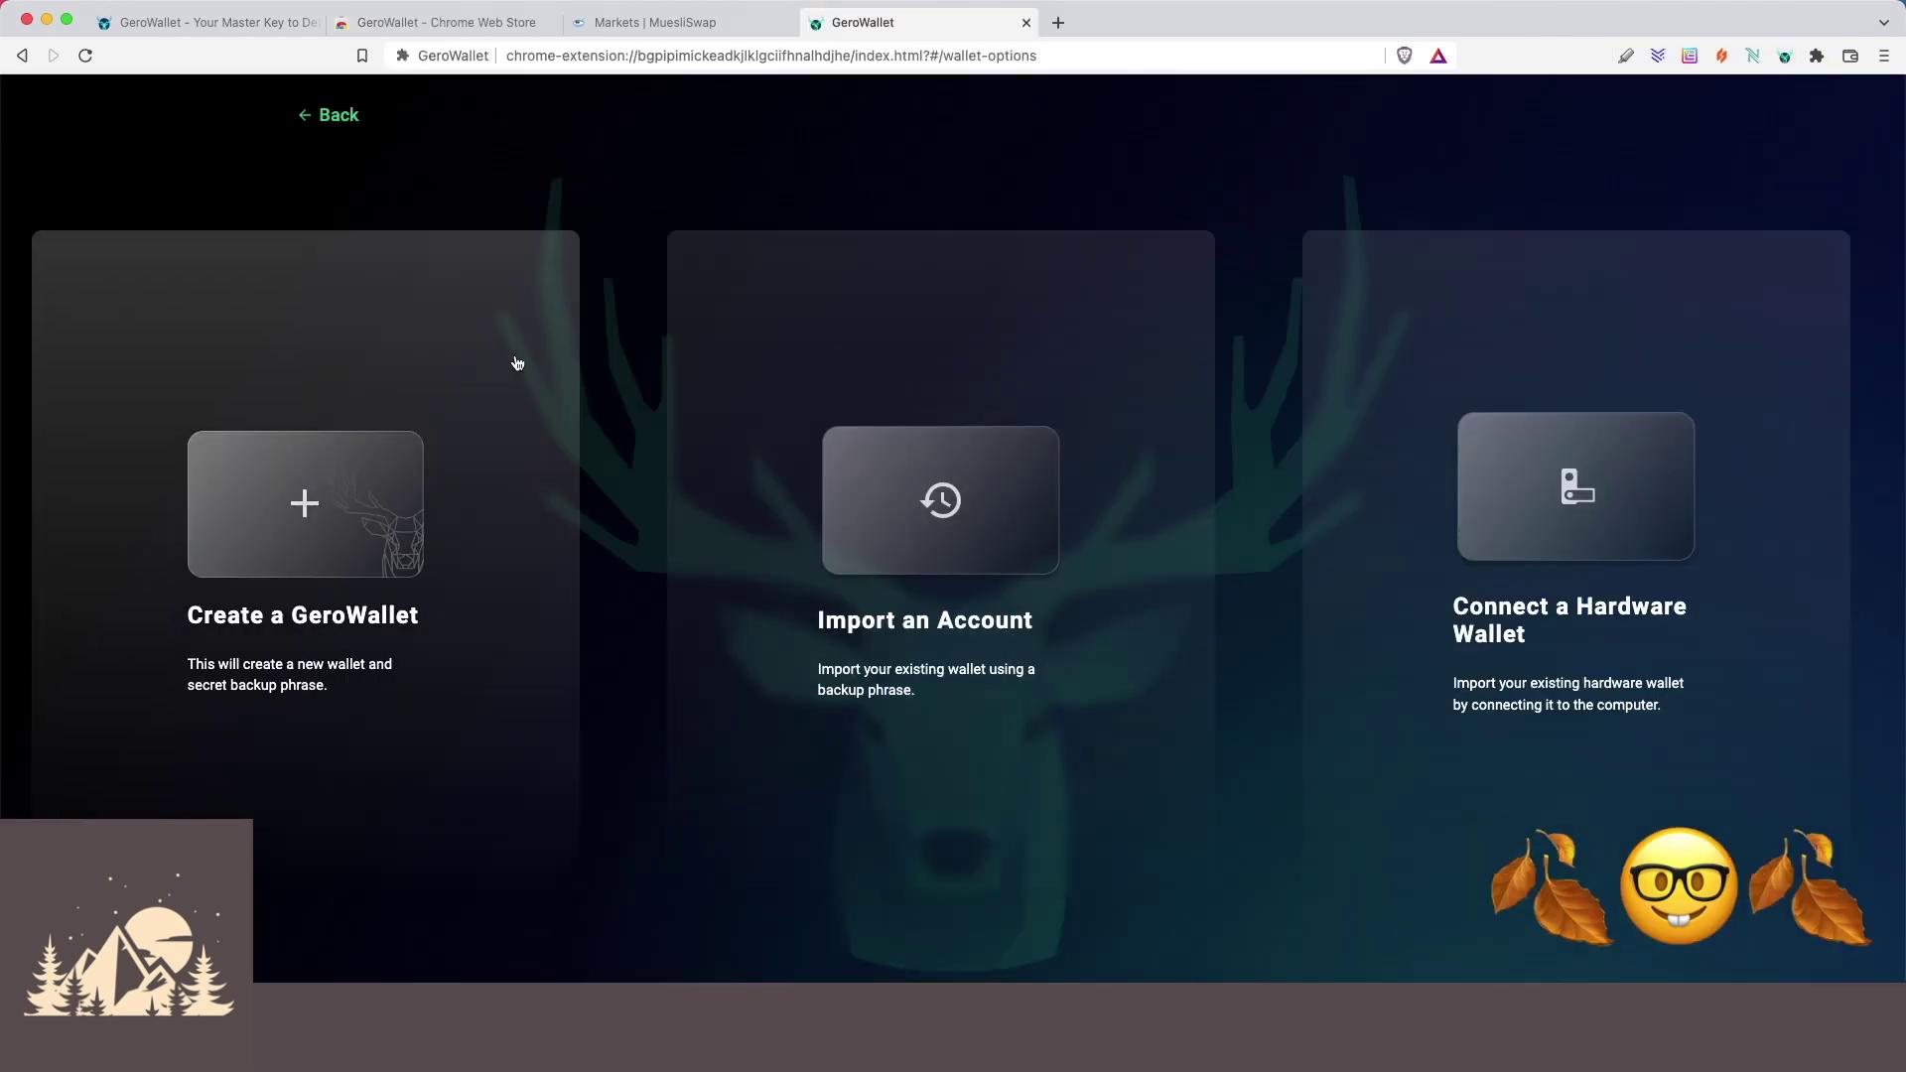
click(360, 506)
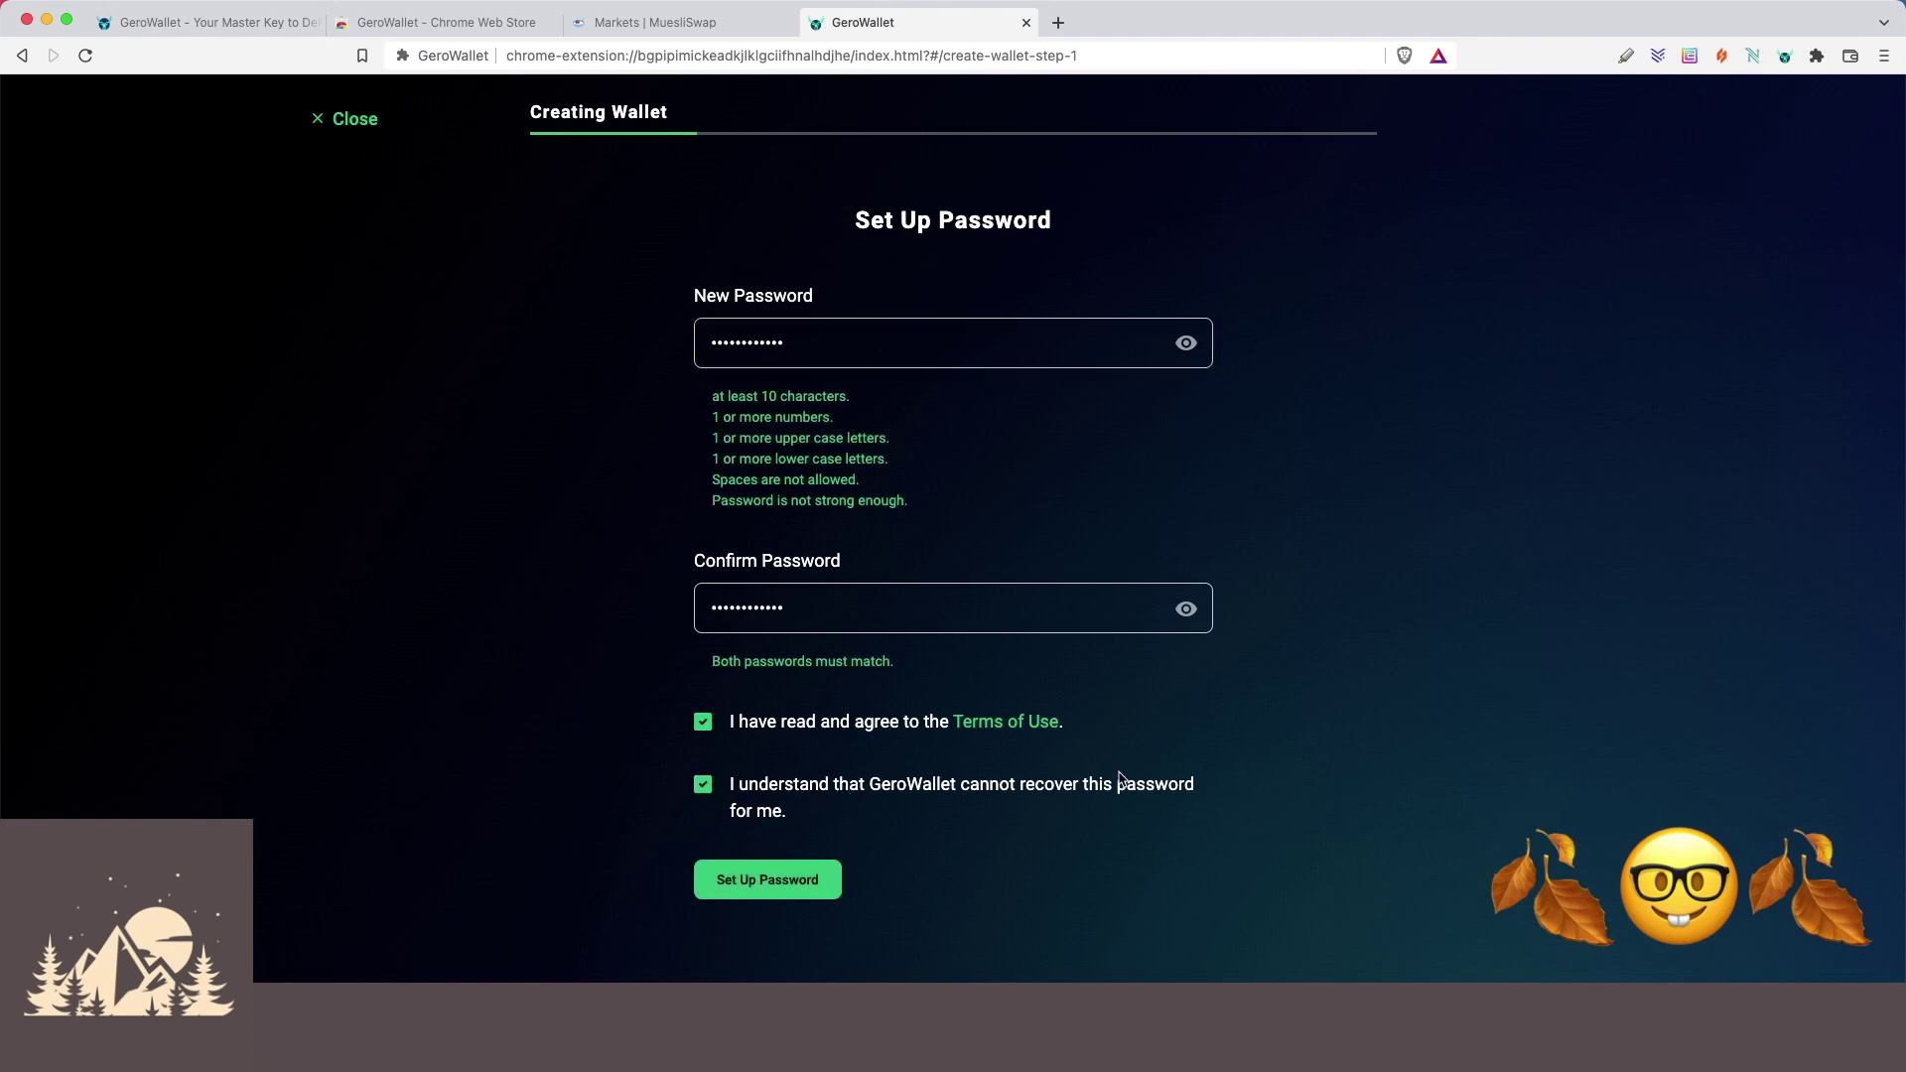
click(775, 888)
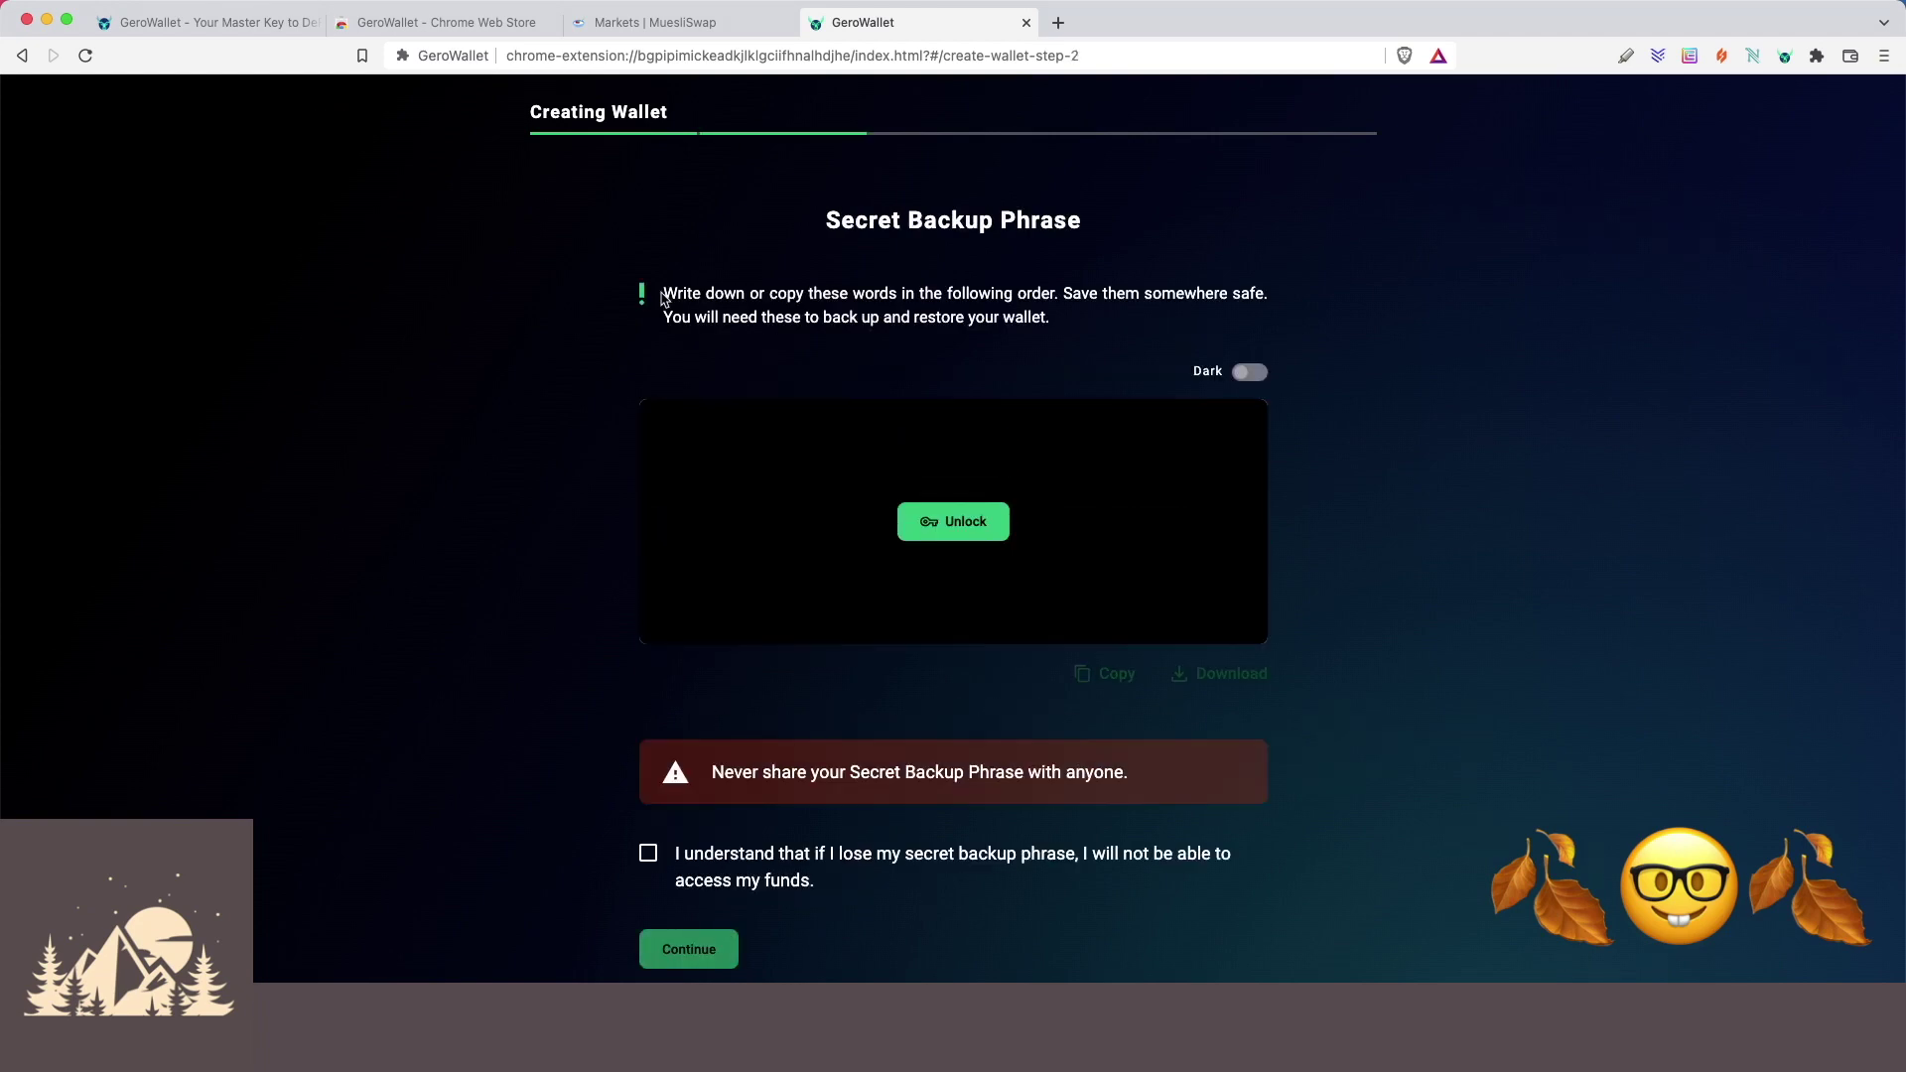
Read the backup-phrase instructions, briefly ticking and unticking the lost-phrase acknowledgement.
drag(664, 301, 1067, 300)
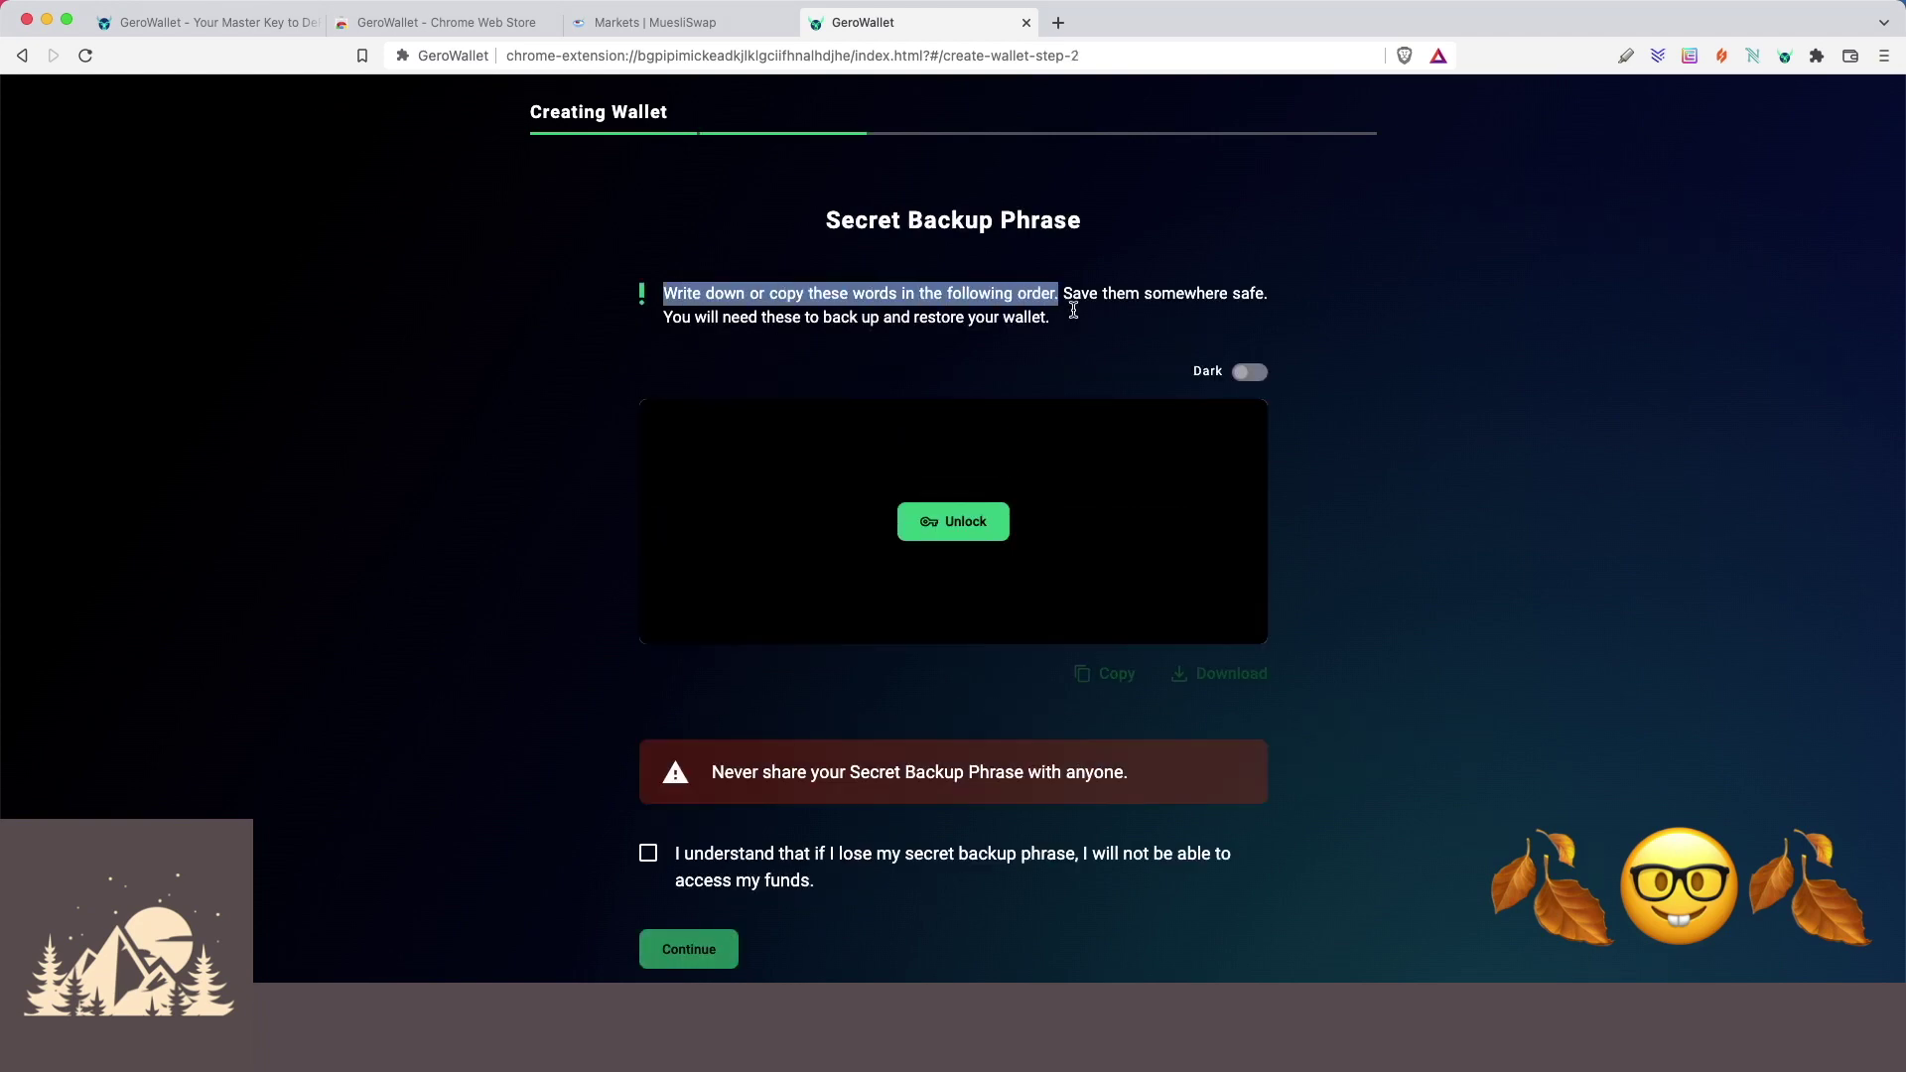
click(678, 858)
drag(678, 858, 851, 881)
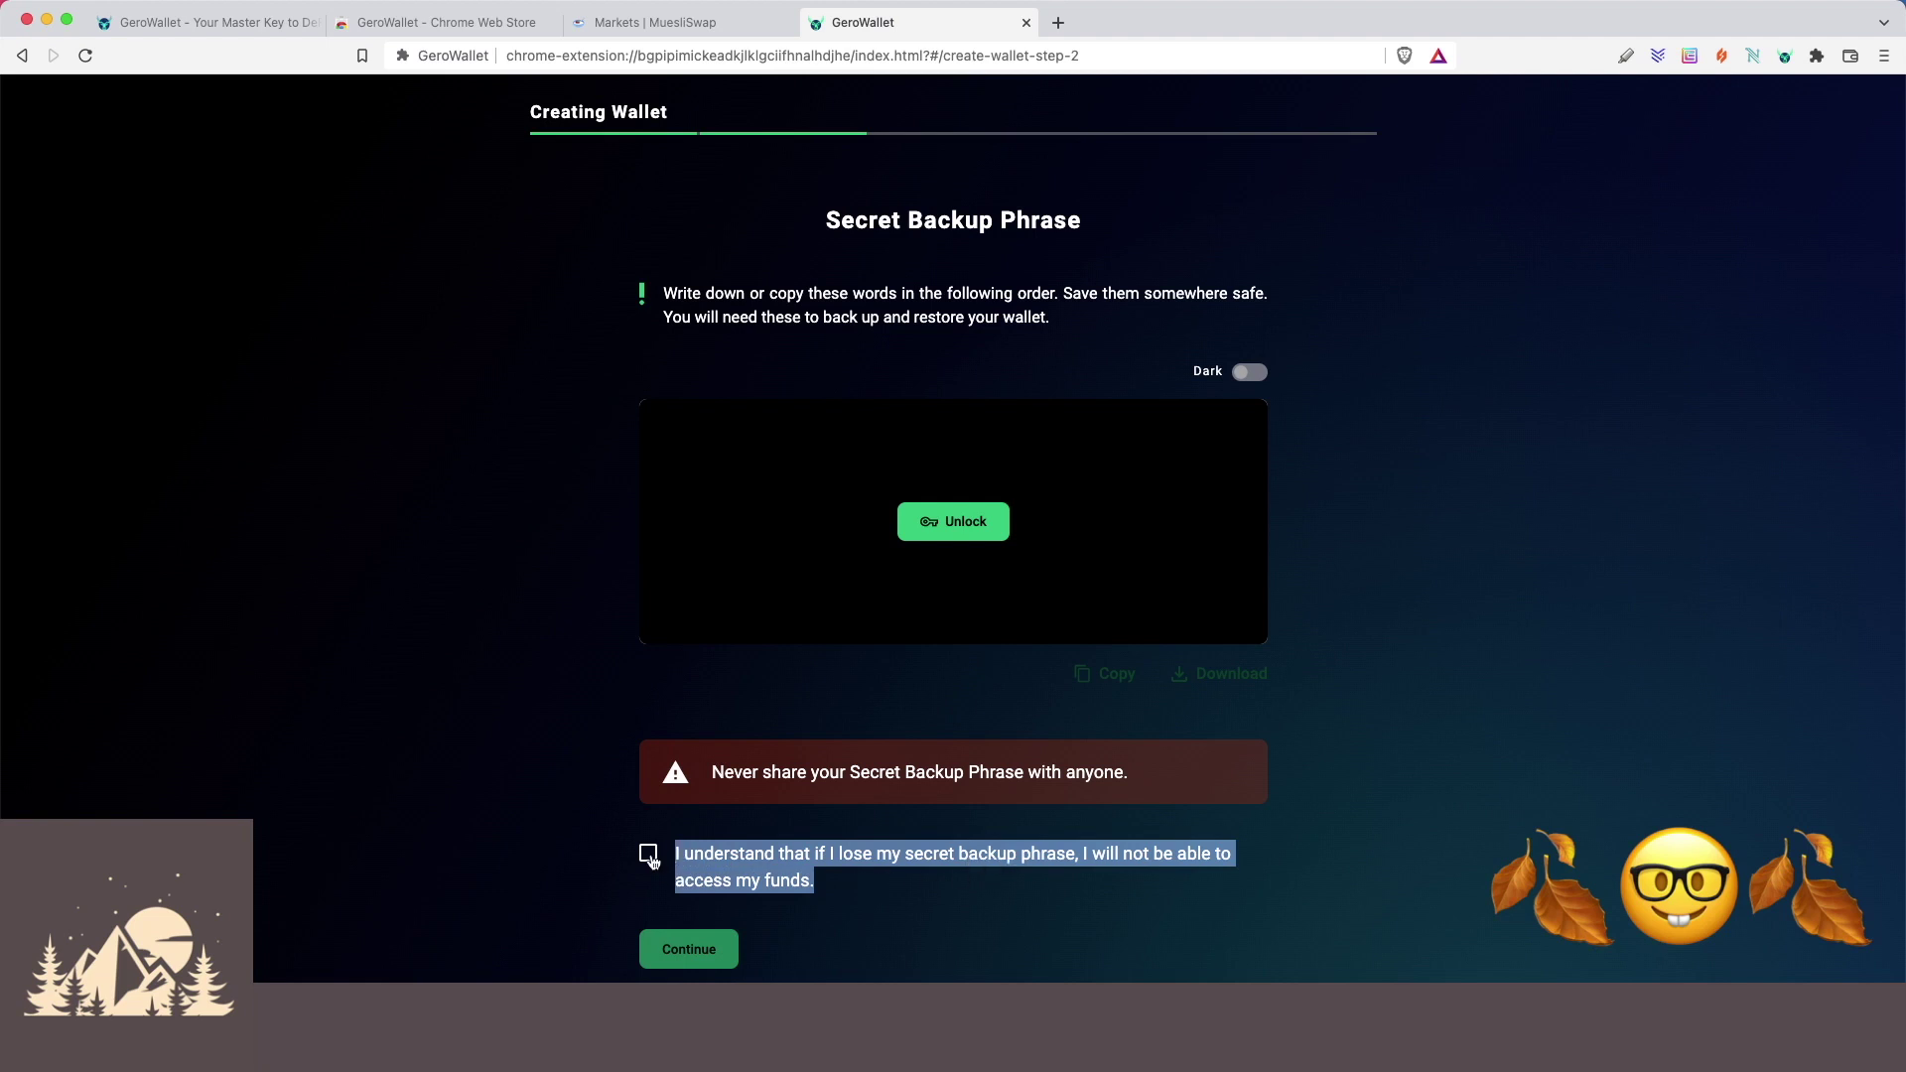
click(649, 855)
click(846, 880)
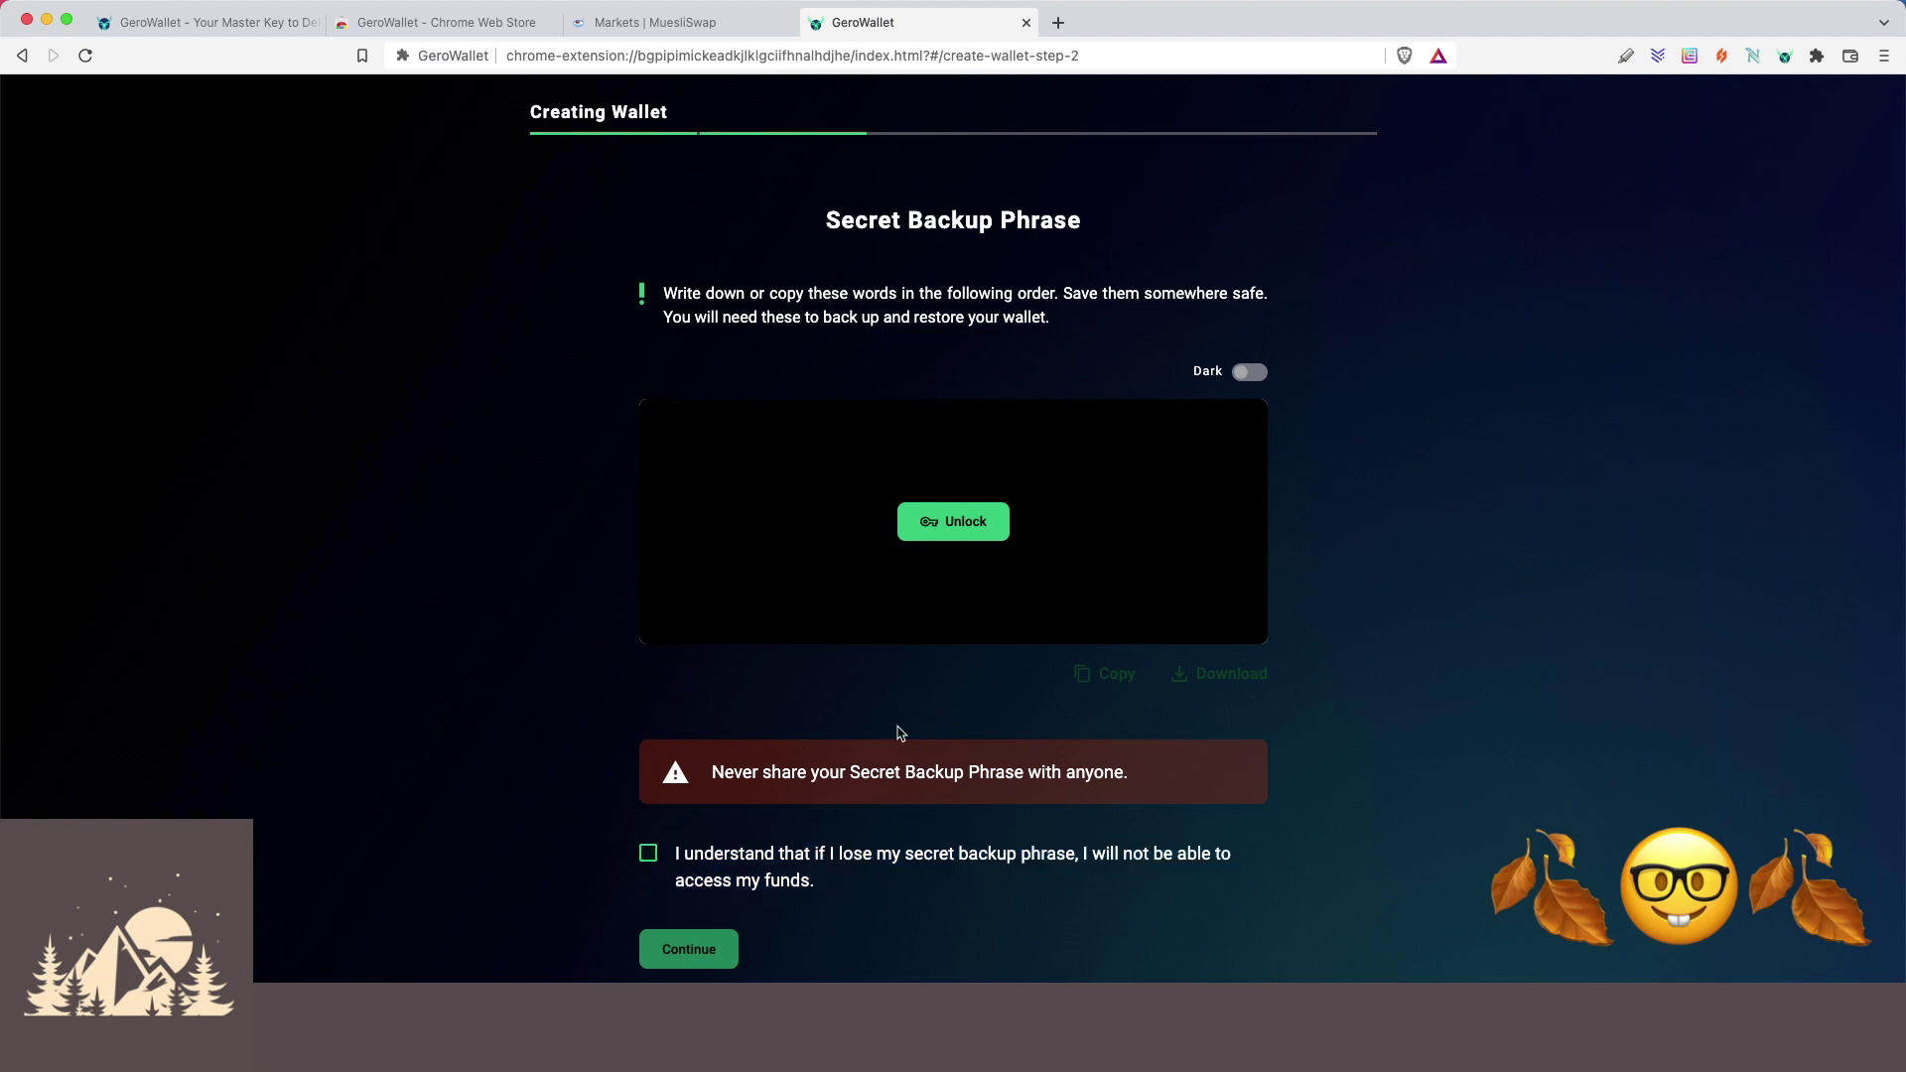
Reveal the 15-word backup phrase, acknowledge the loss warning, and continue to confirmation.
click(992, 514)
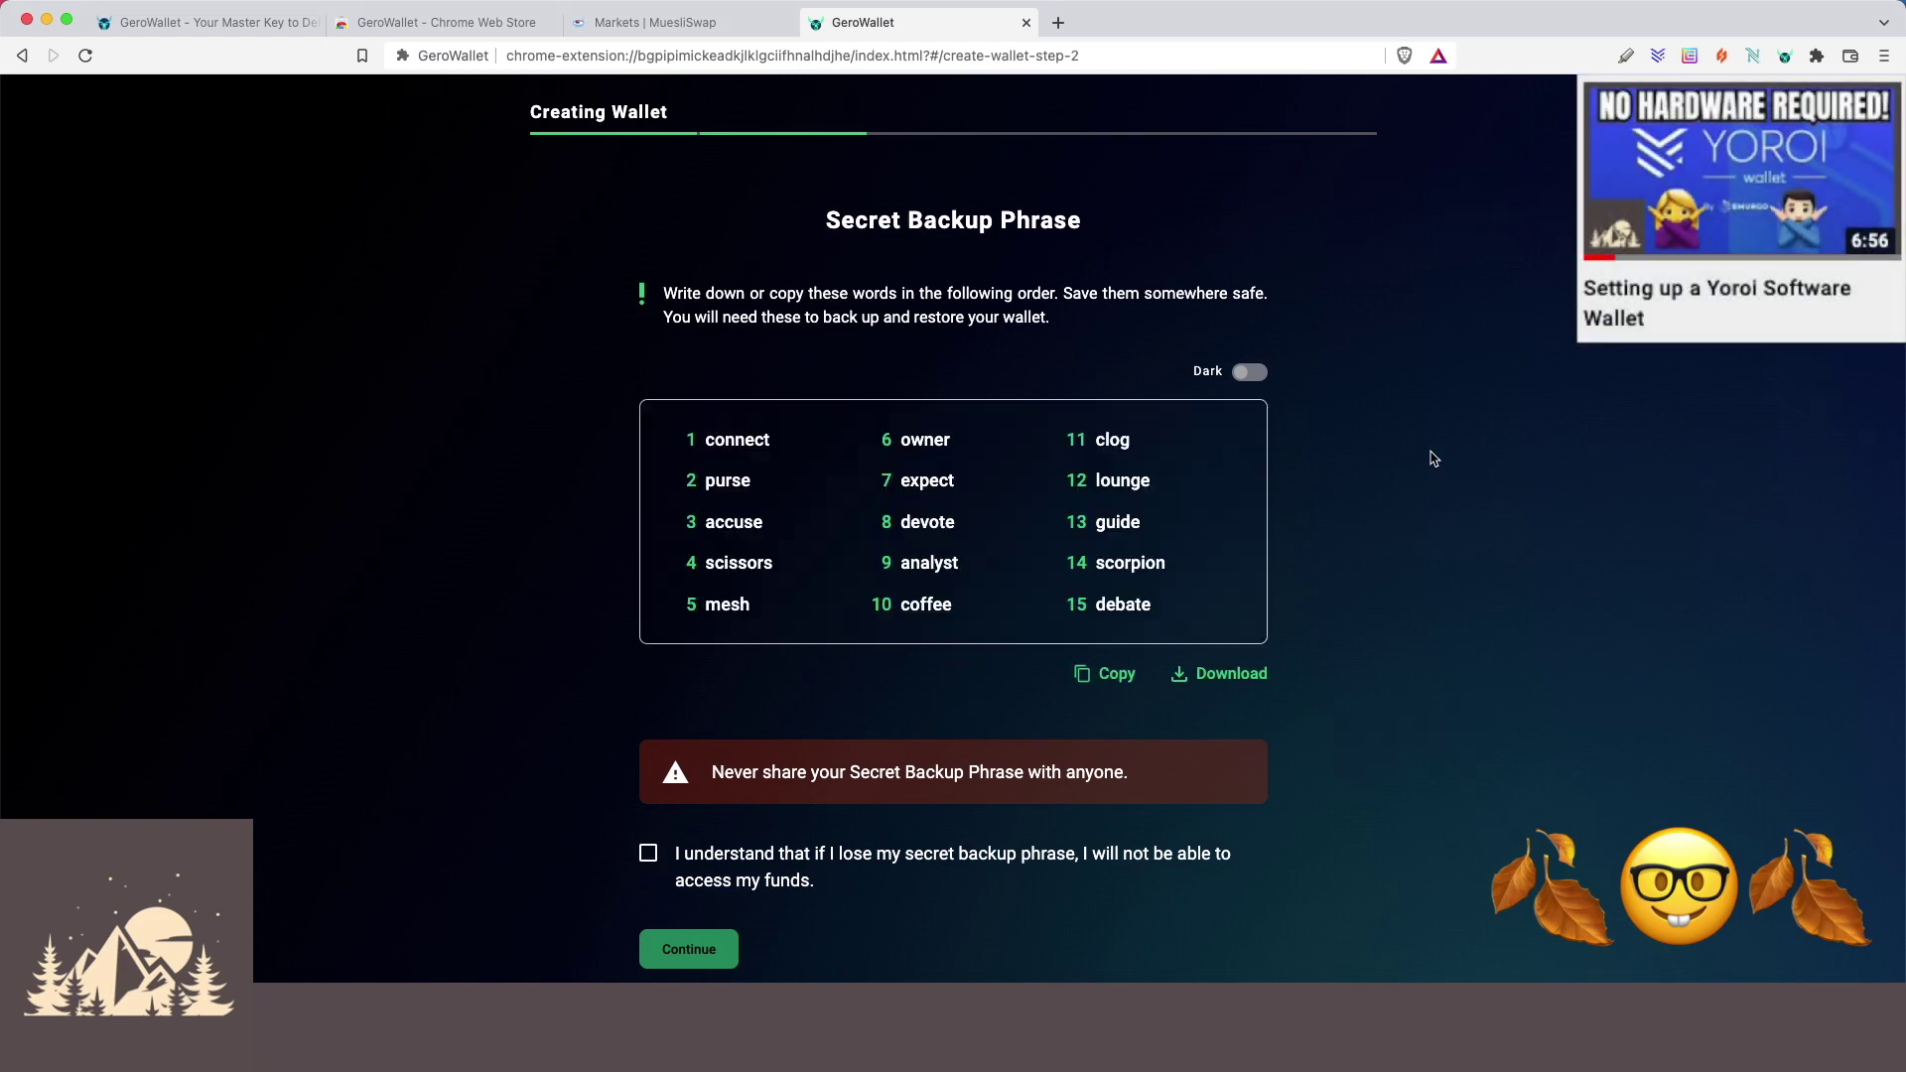
drag(712, 772, 1131, 784)
click(1149, 786)
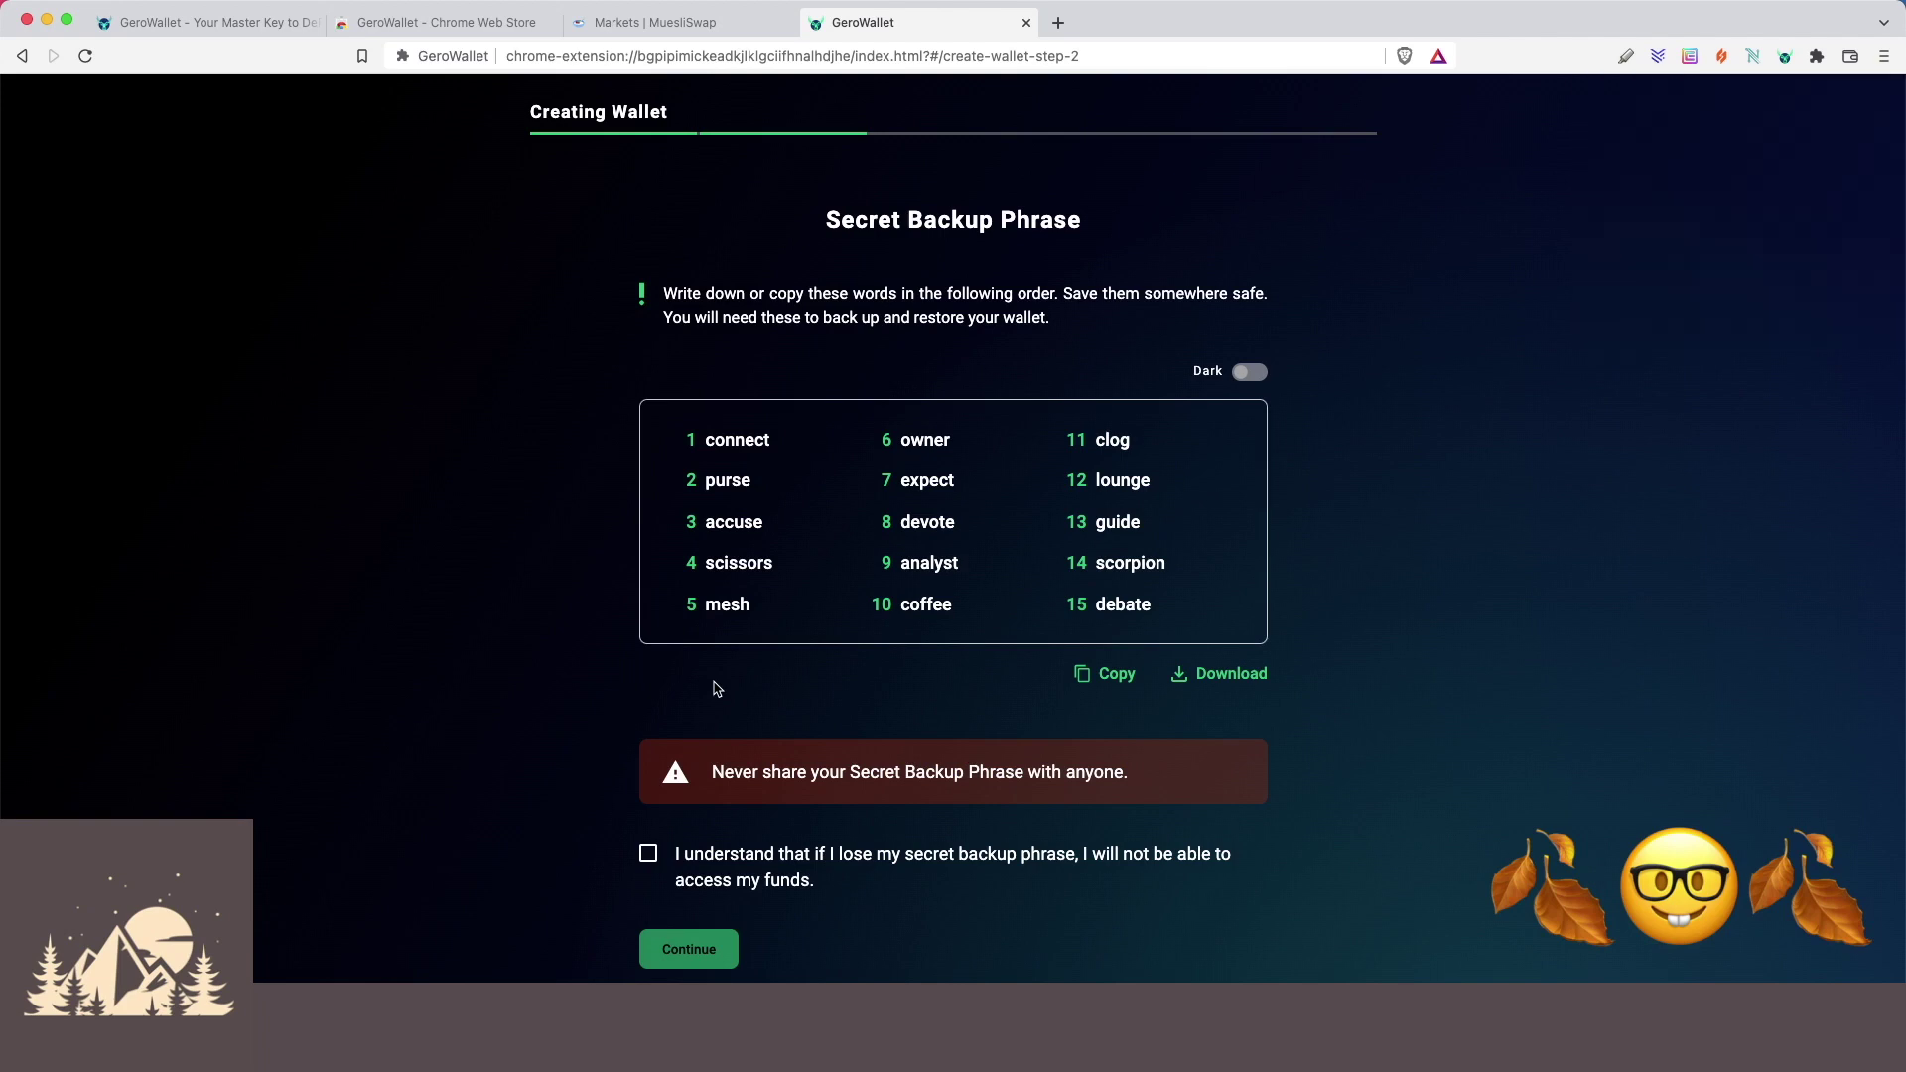
click(641, 846)
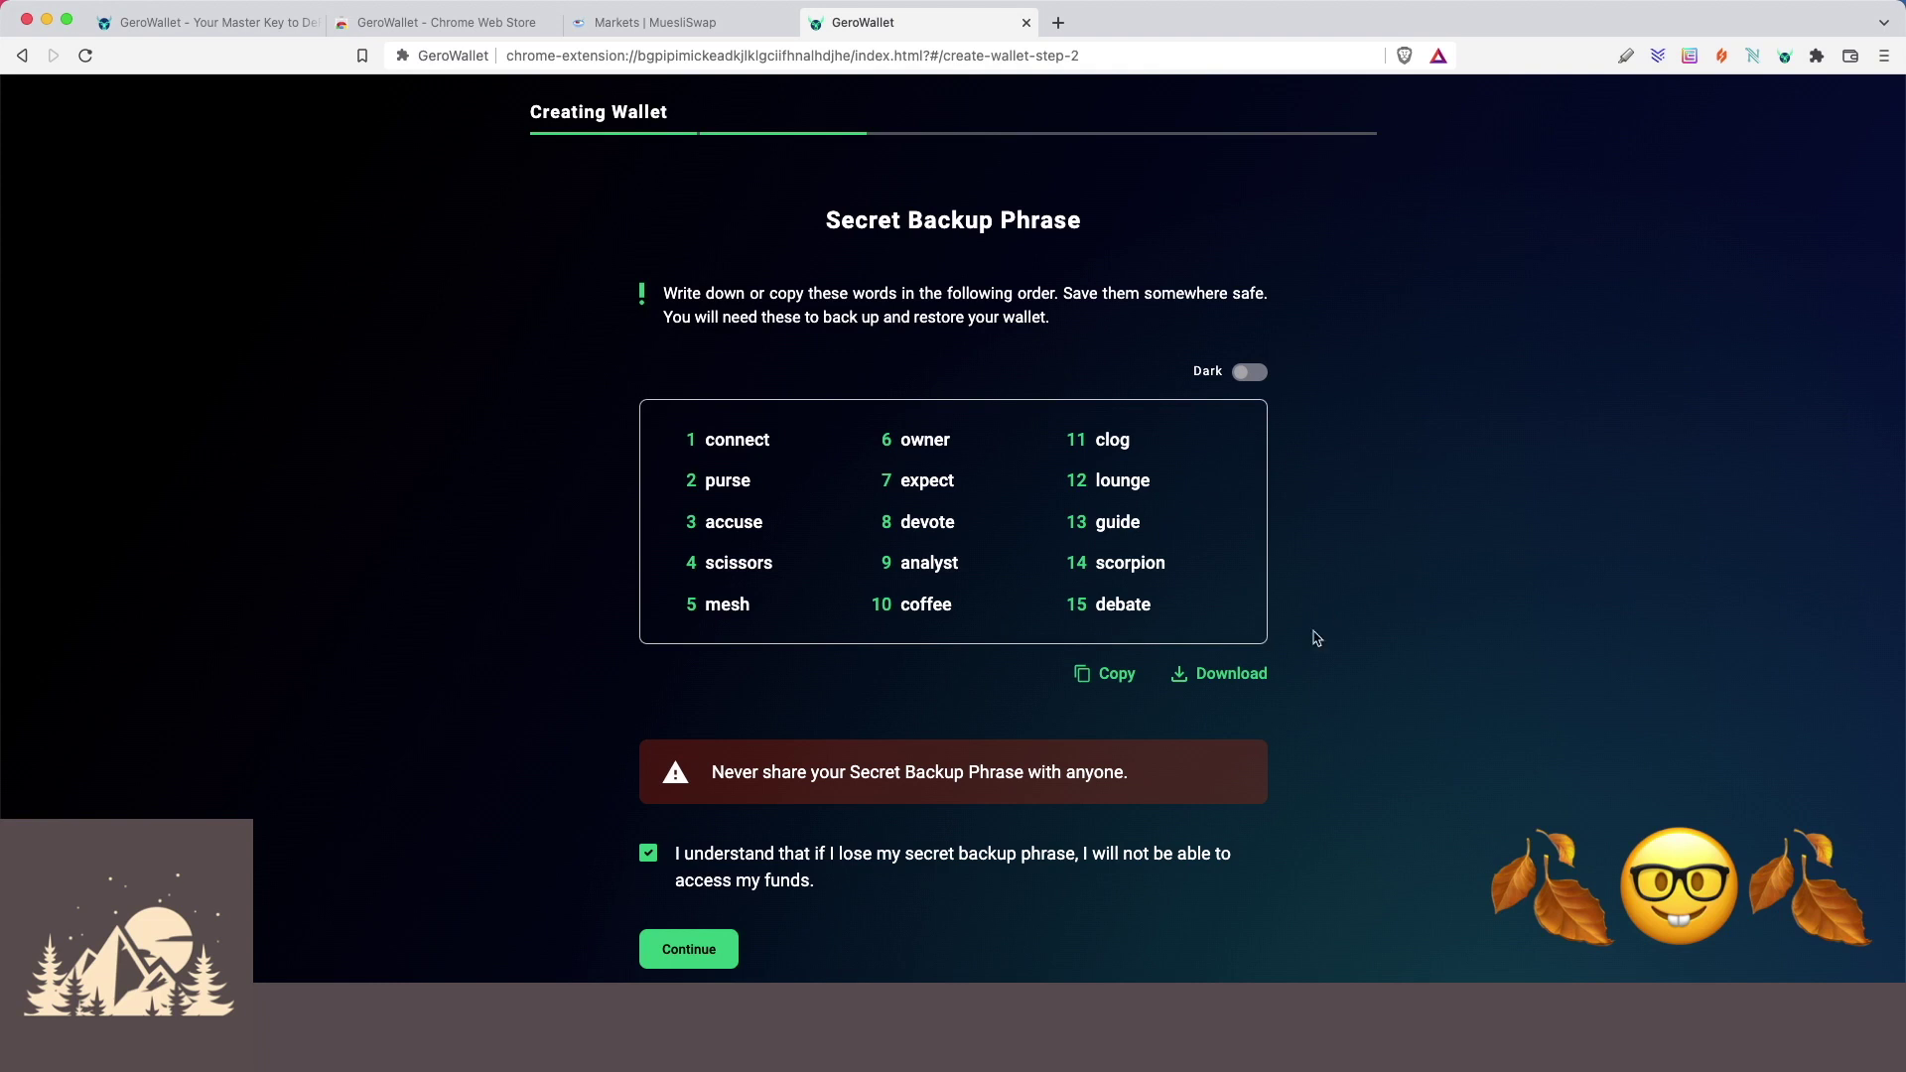
click(693, 953)
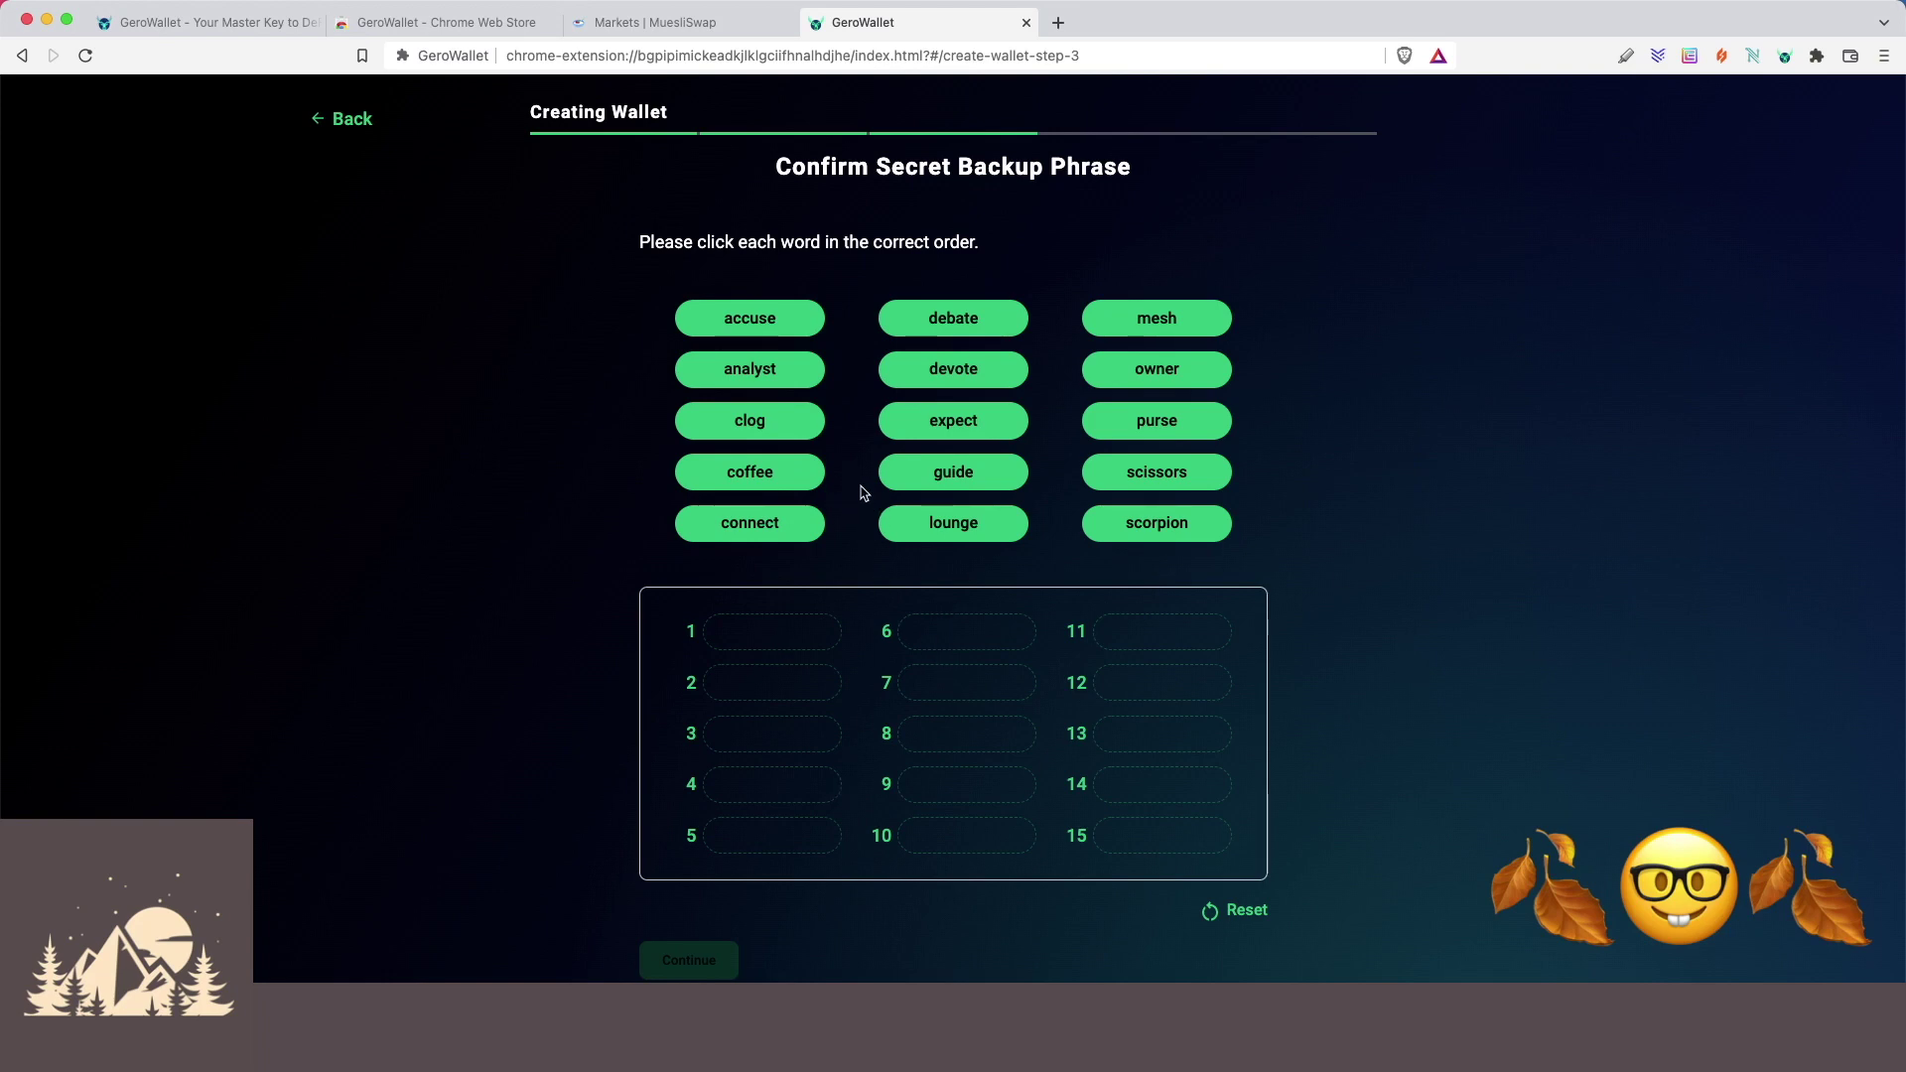
Confirm the backup phrase and name the wallet 'WP Gero Wallet' with the default cover.
click(760, 532)
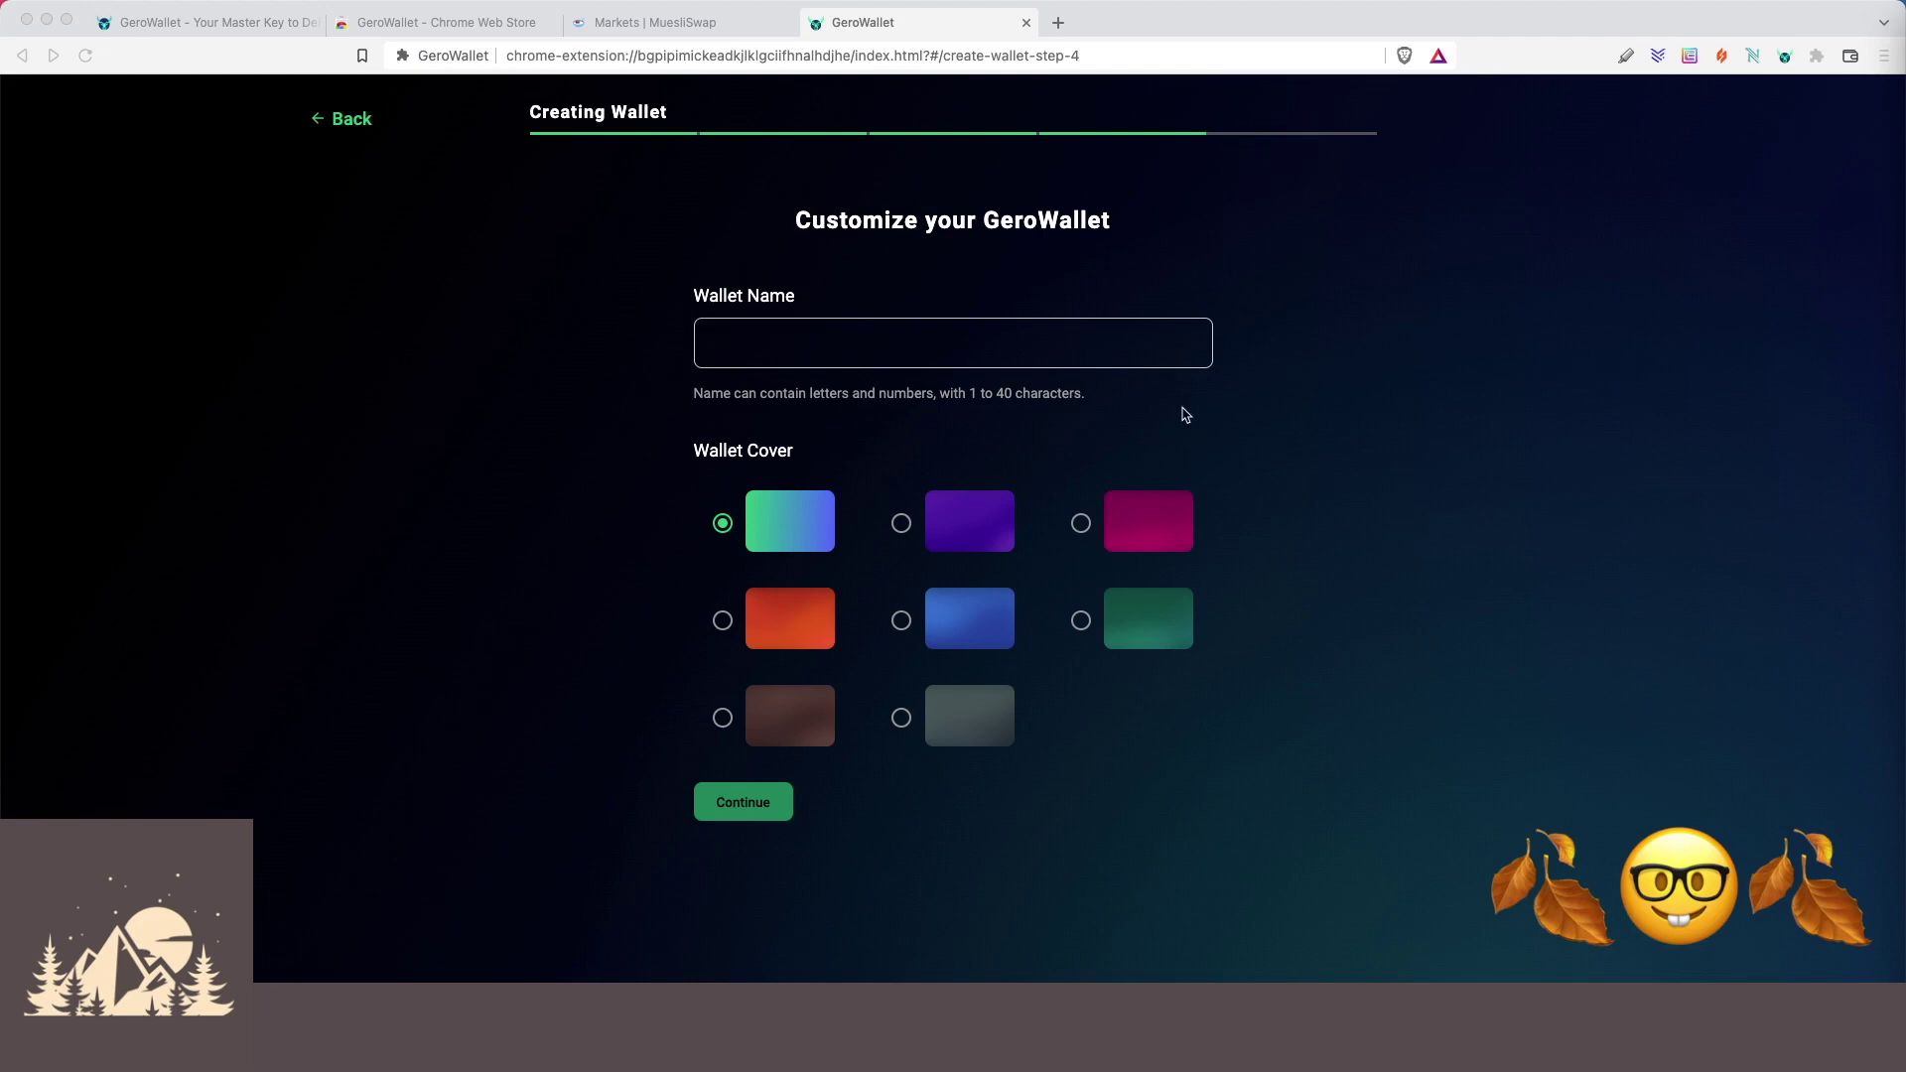
click(920, 344)
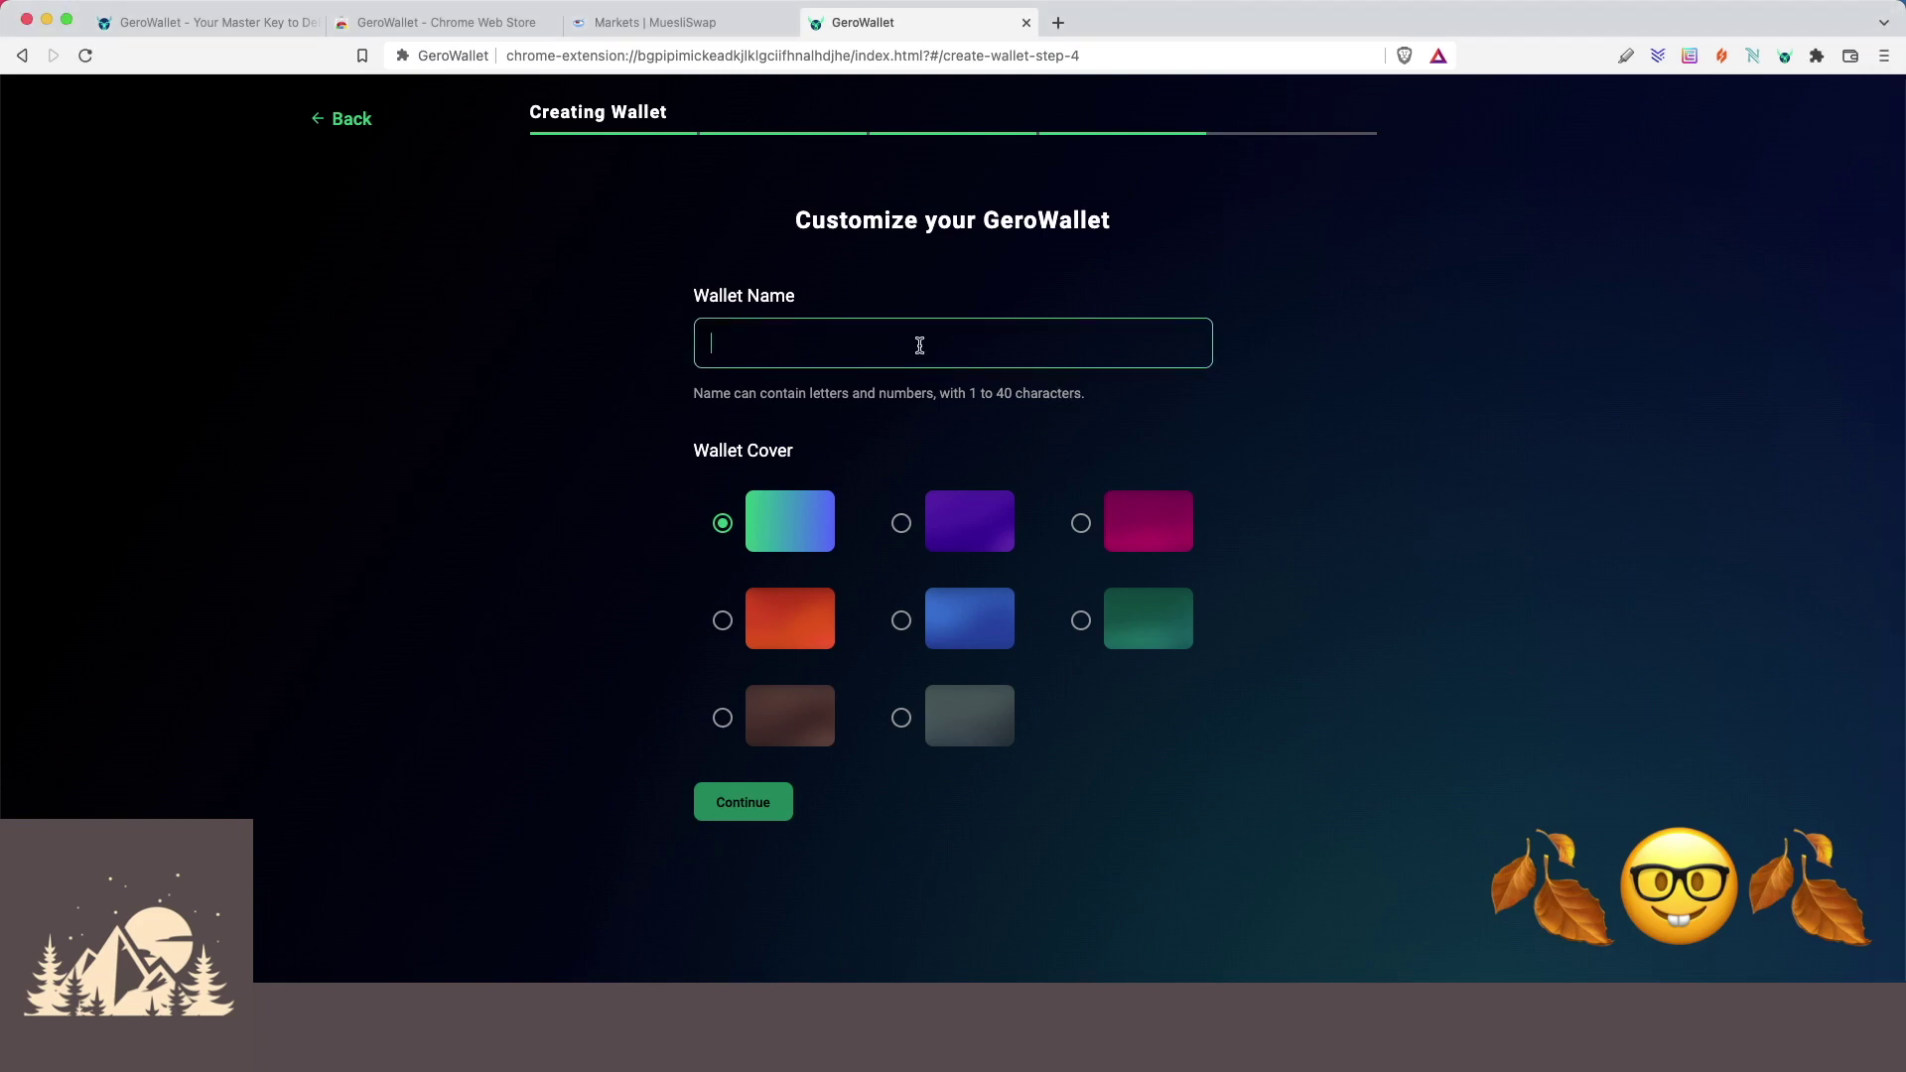
text(WP Gero Wal)
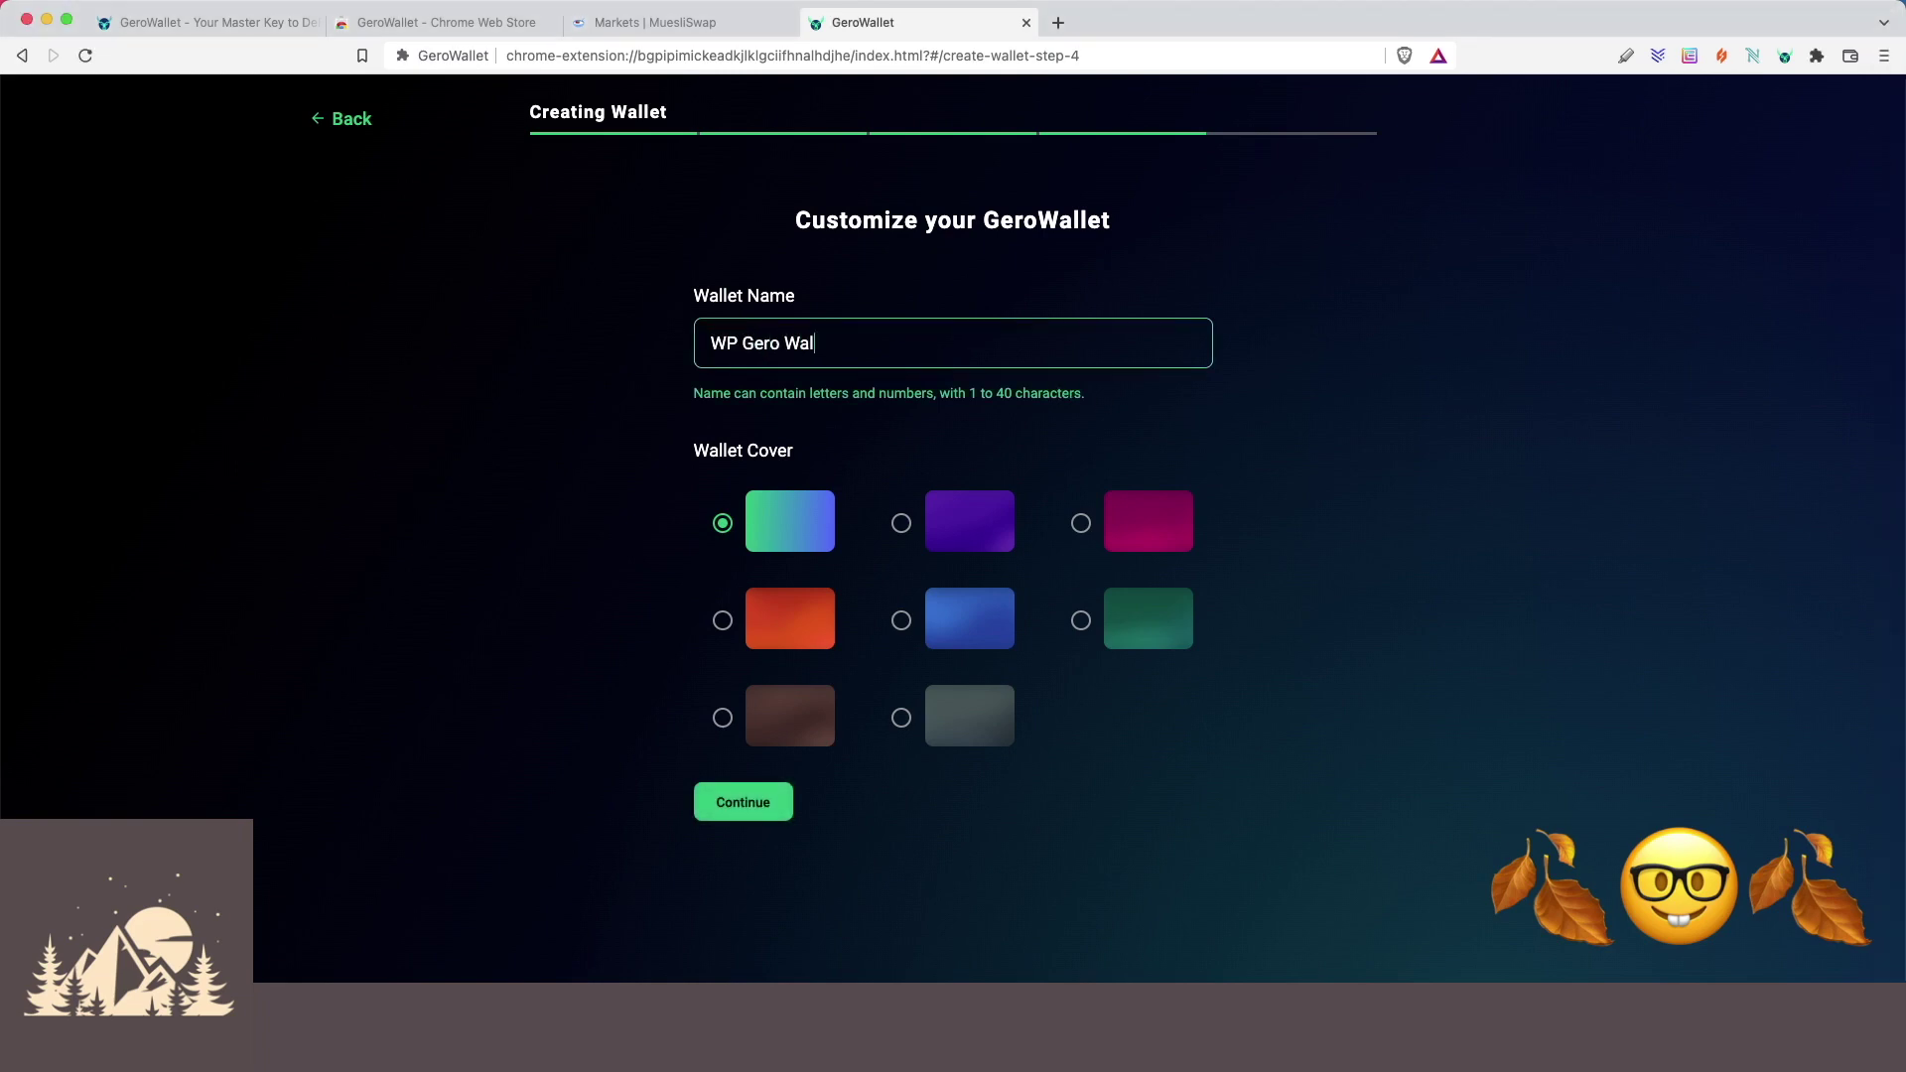
text(let)
click(754, 804)
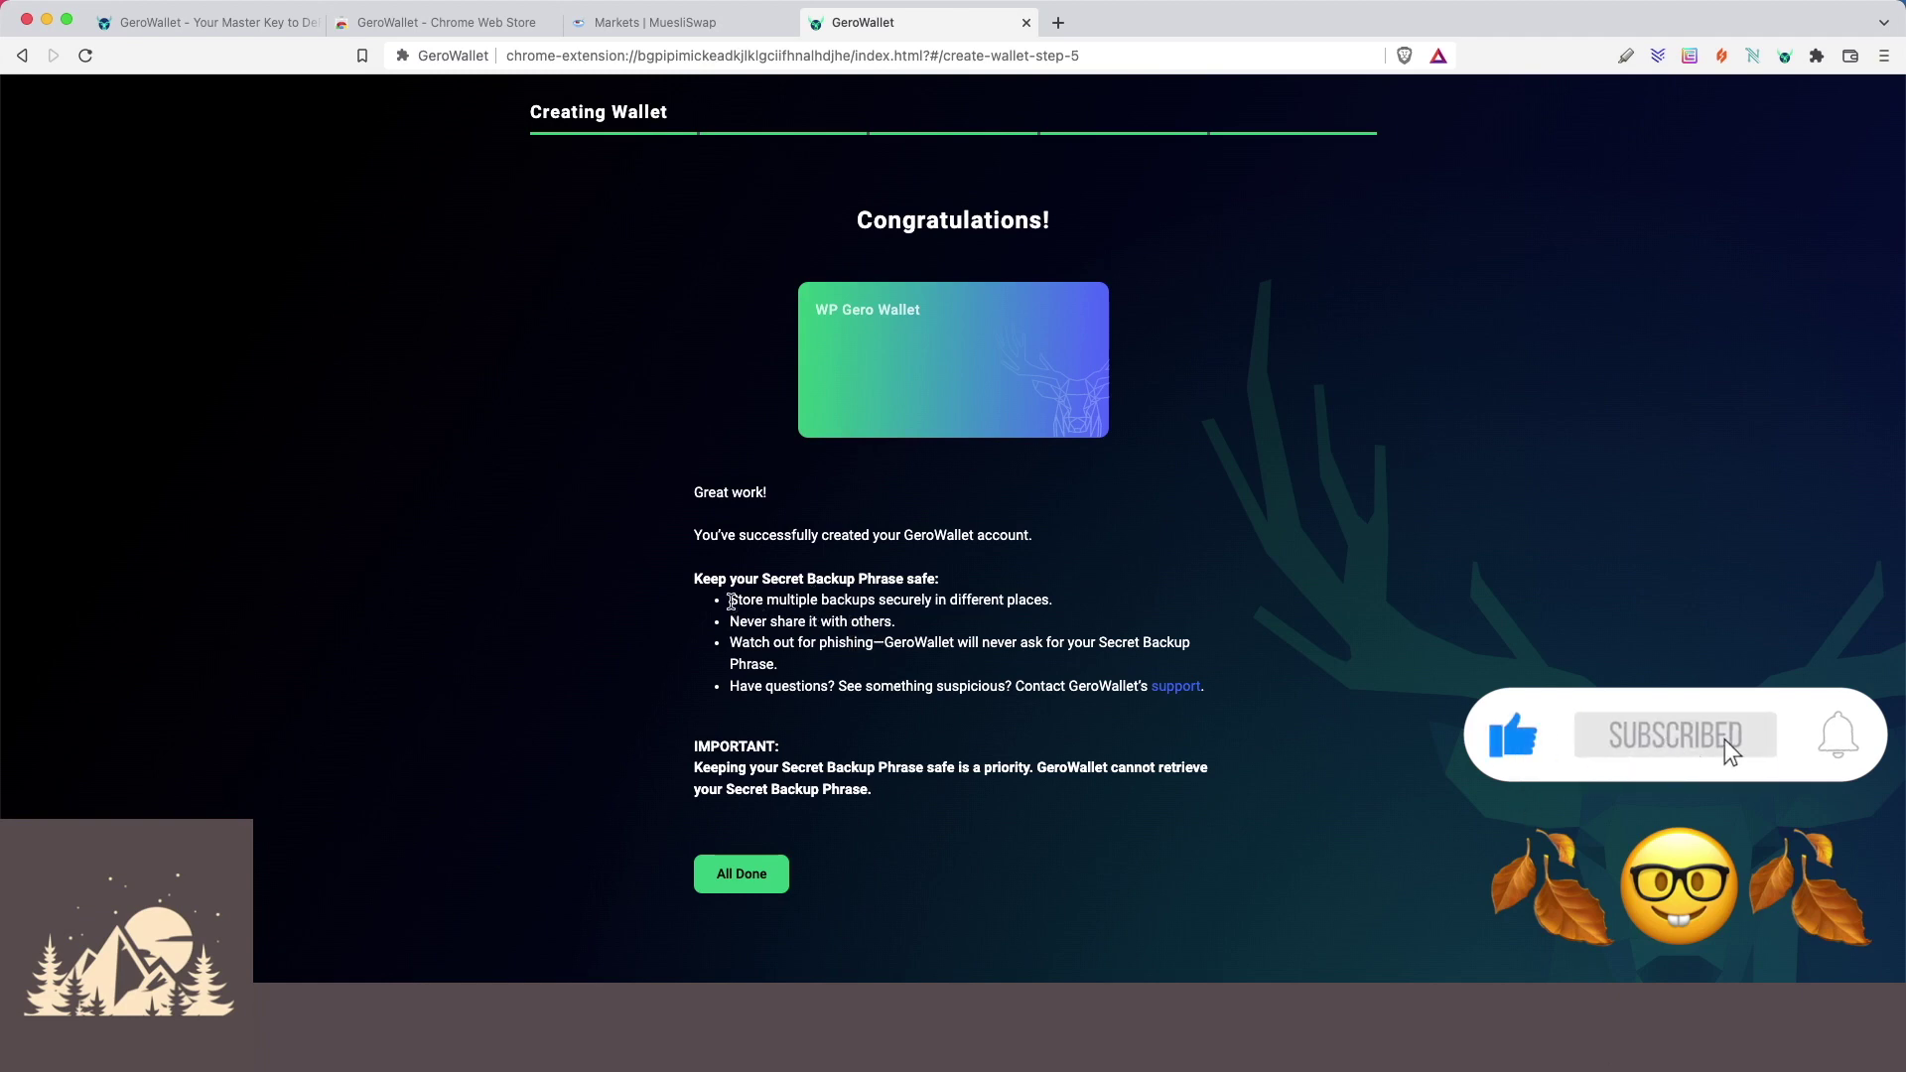
Review the four backup-phrase safety tips, then finish the wallet setup with All Done.
drag(732, 602, 1066, 605)
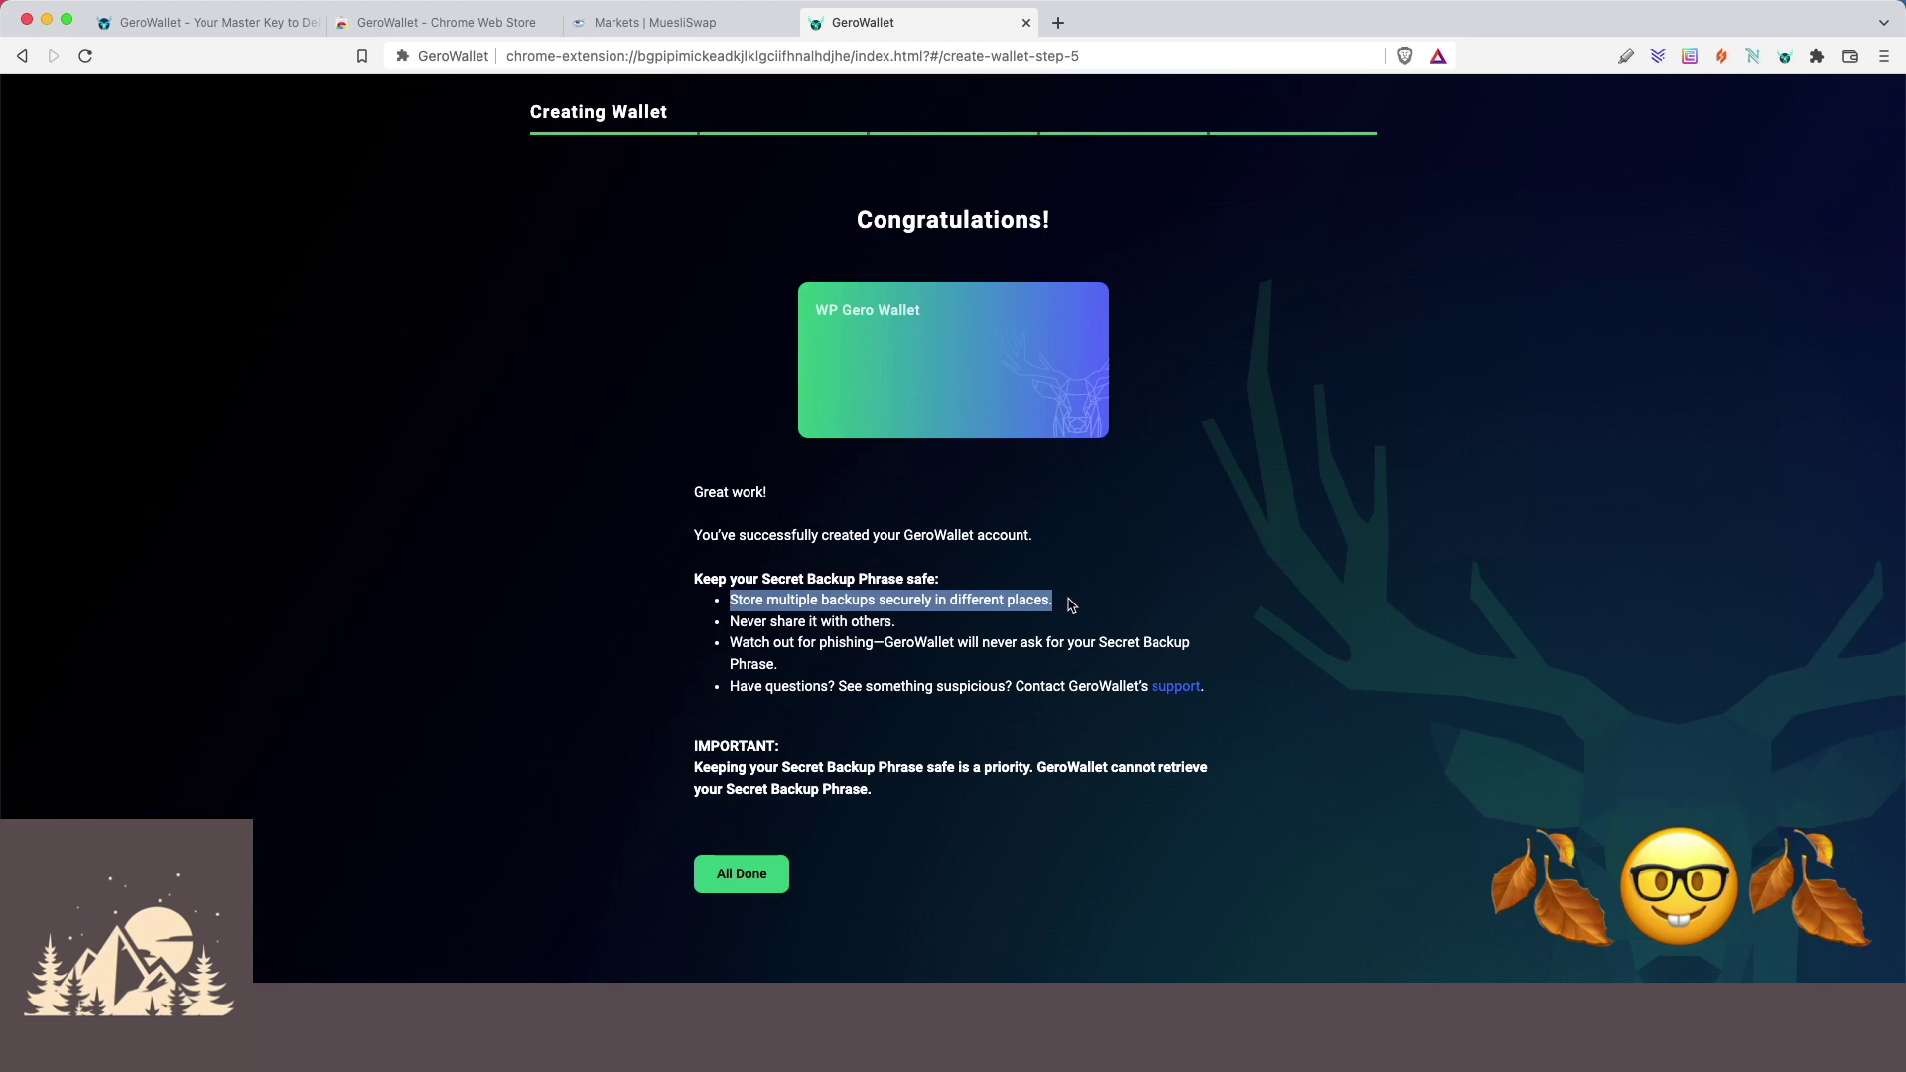
click(1067, 606)
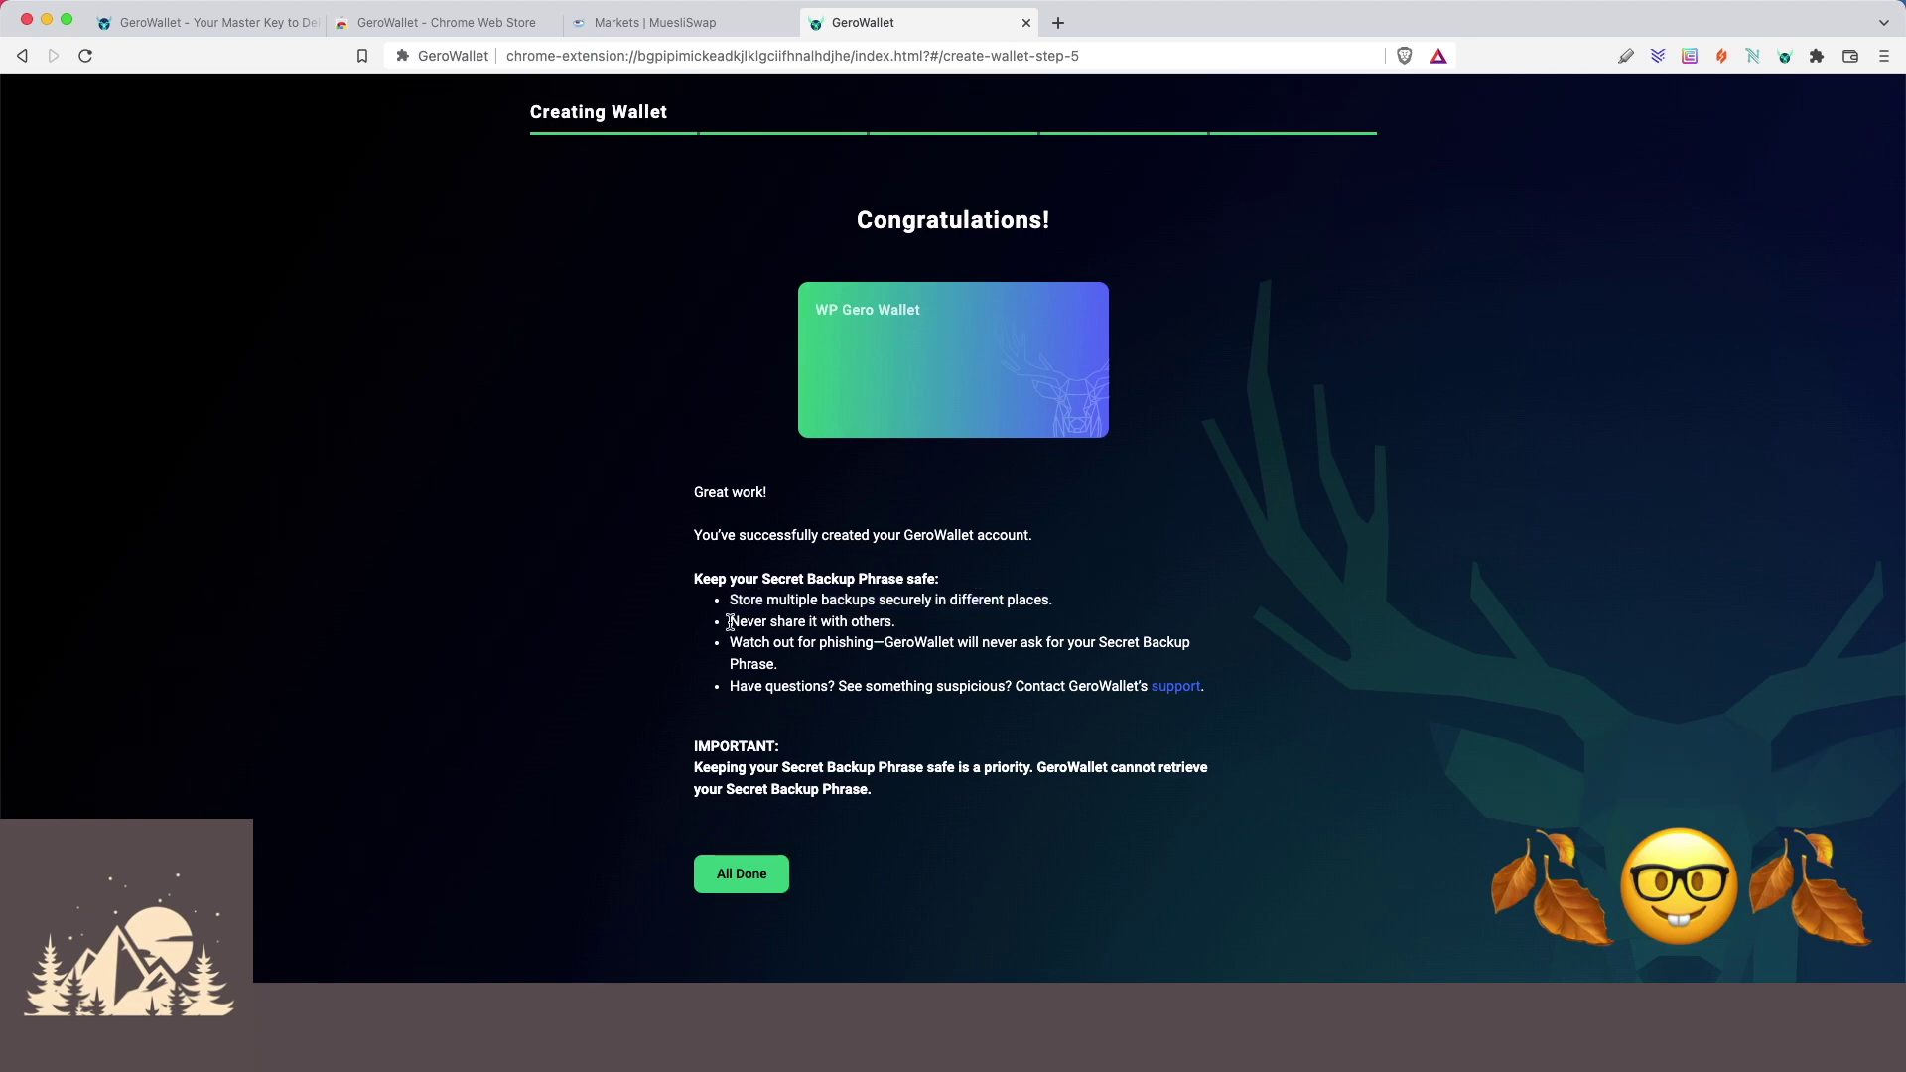
drag(732, 622, 889, 622)
click(920, 626)
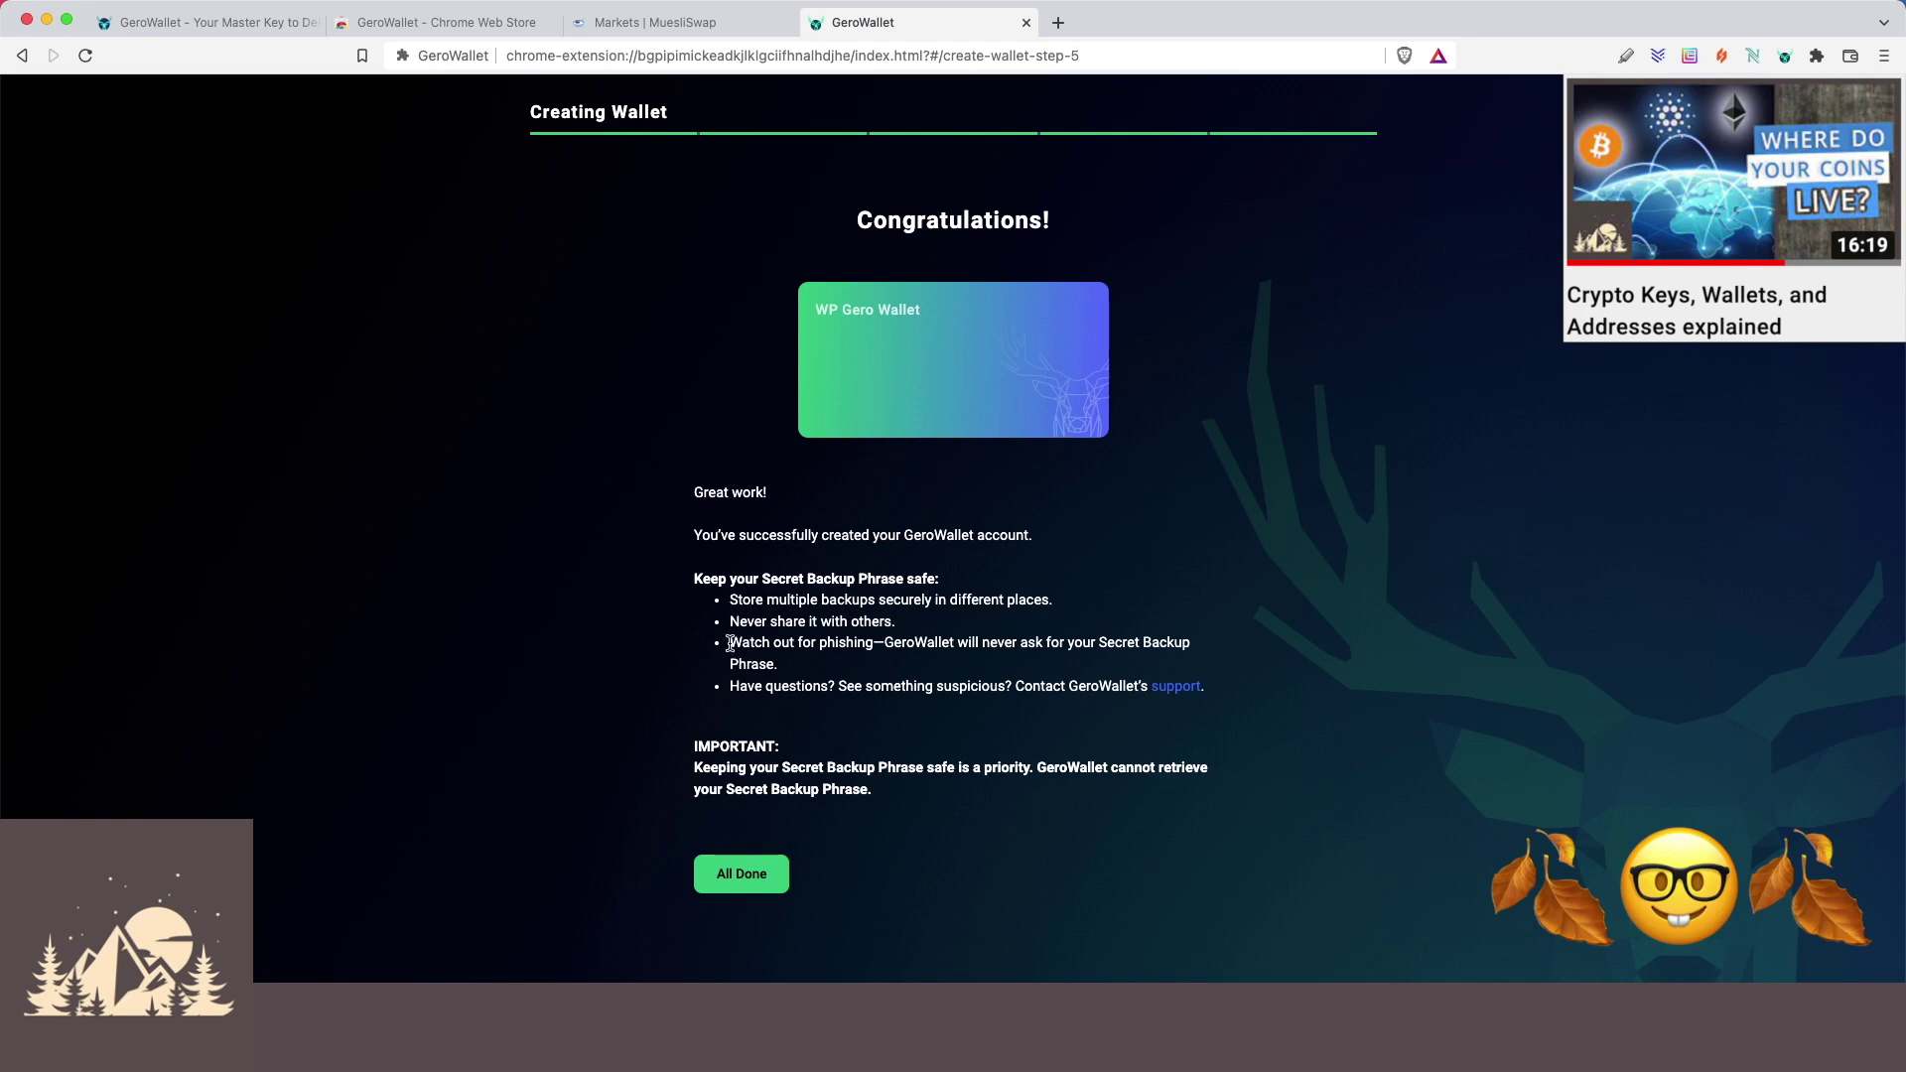
drag(731, 643, 800, 670)
click(800, 670)
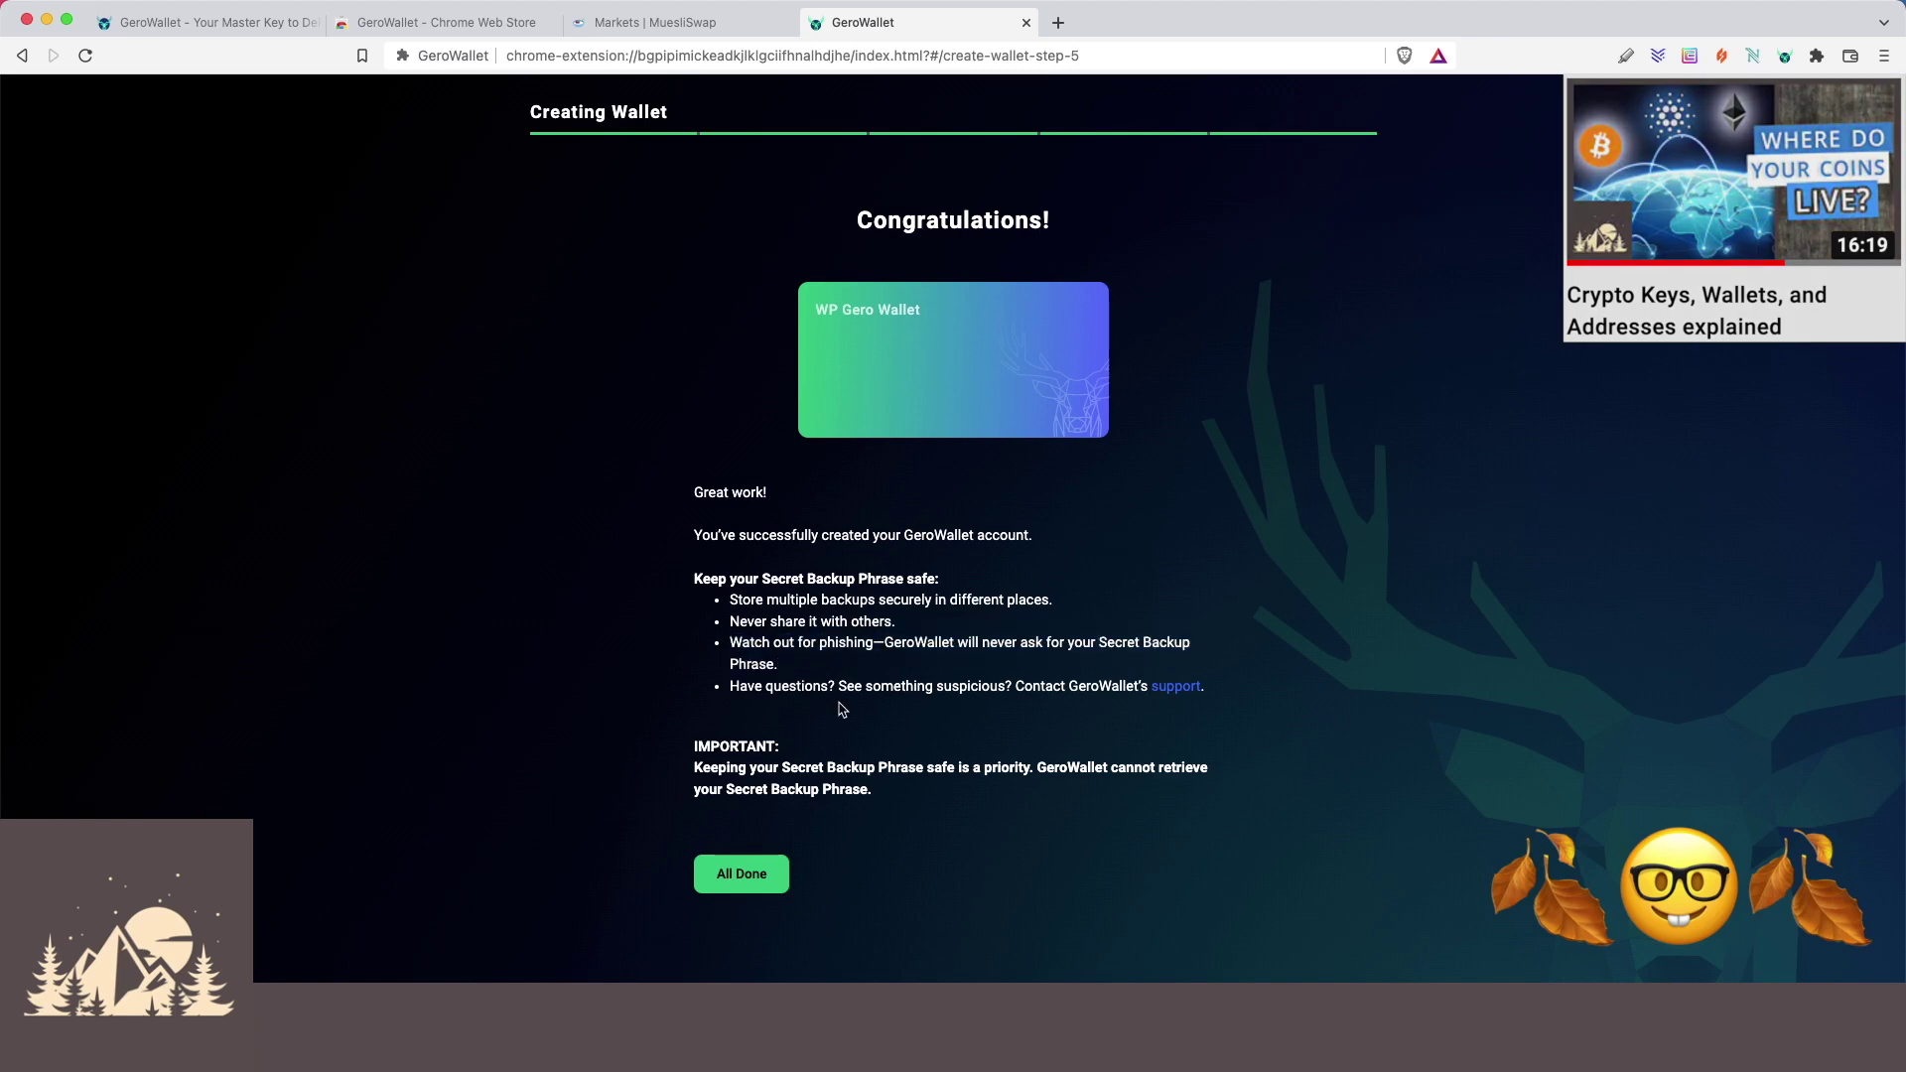
drag(1038, 761, 1044, 789)
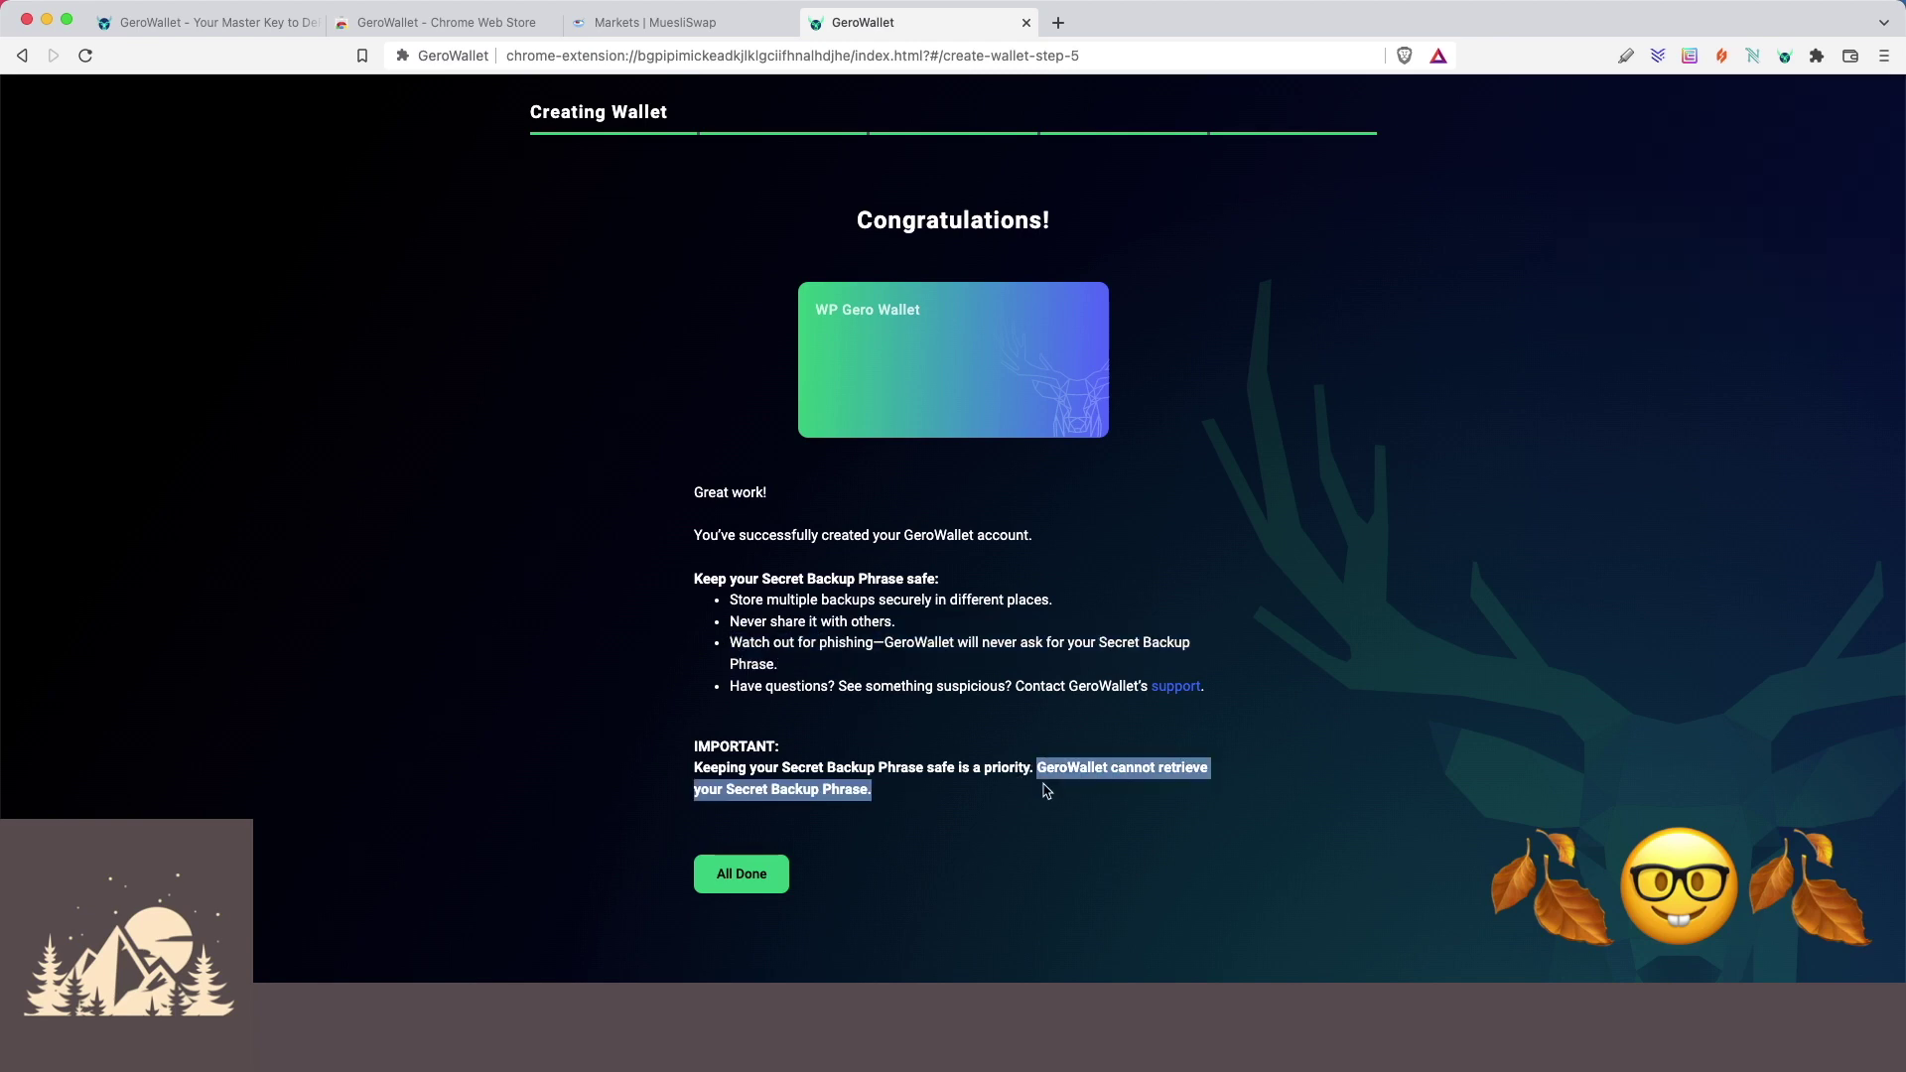
click(910, 800)
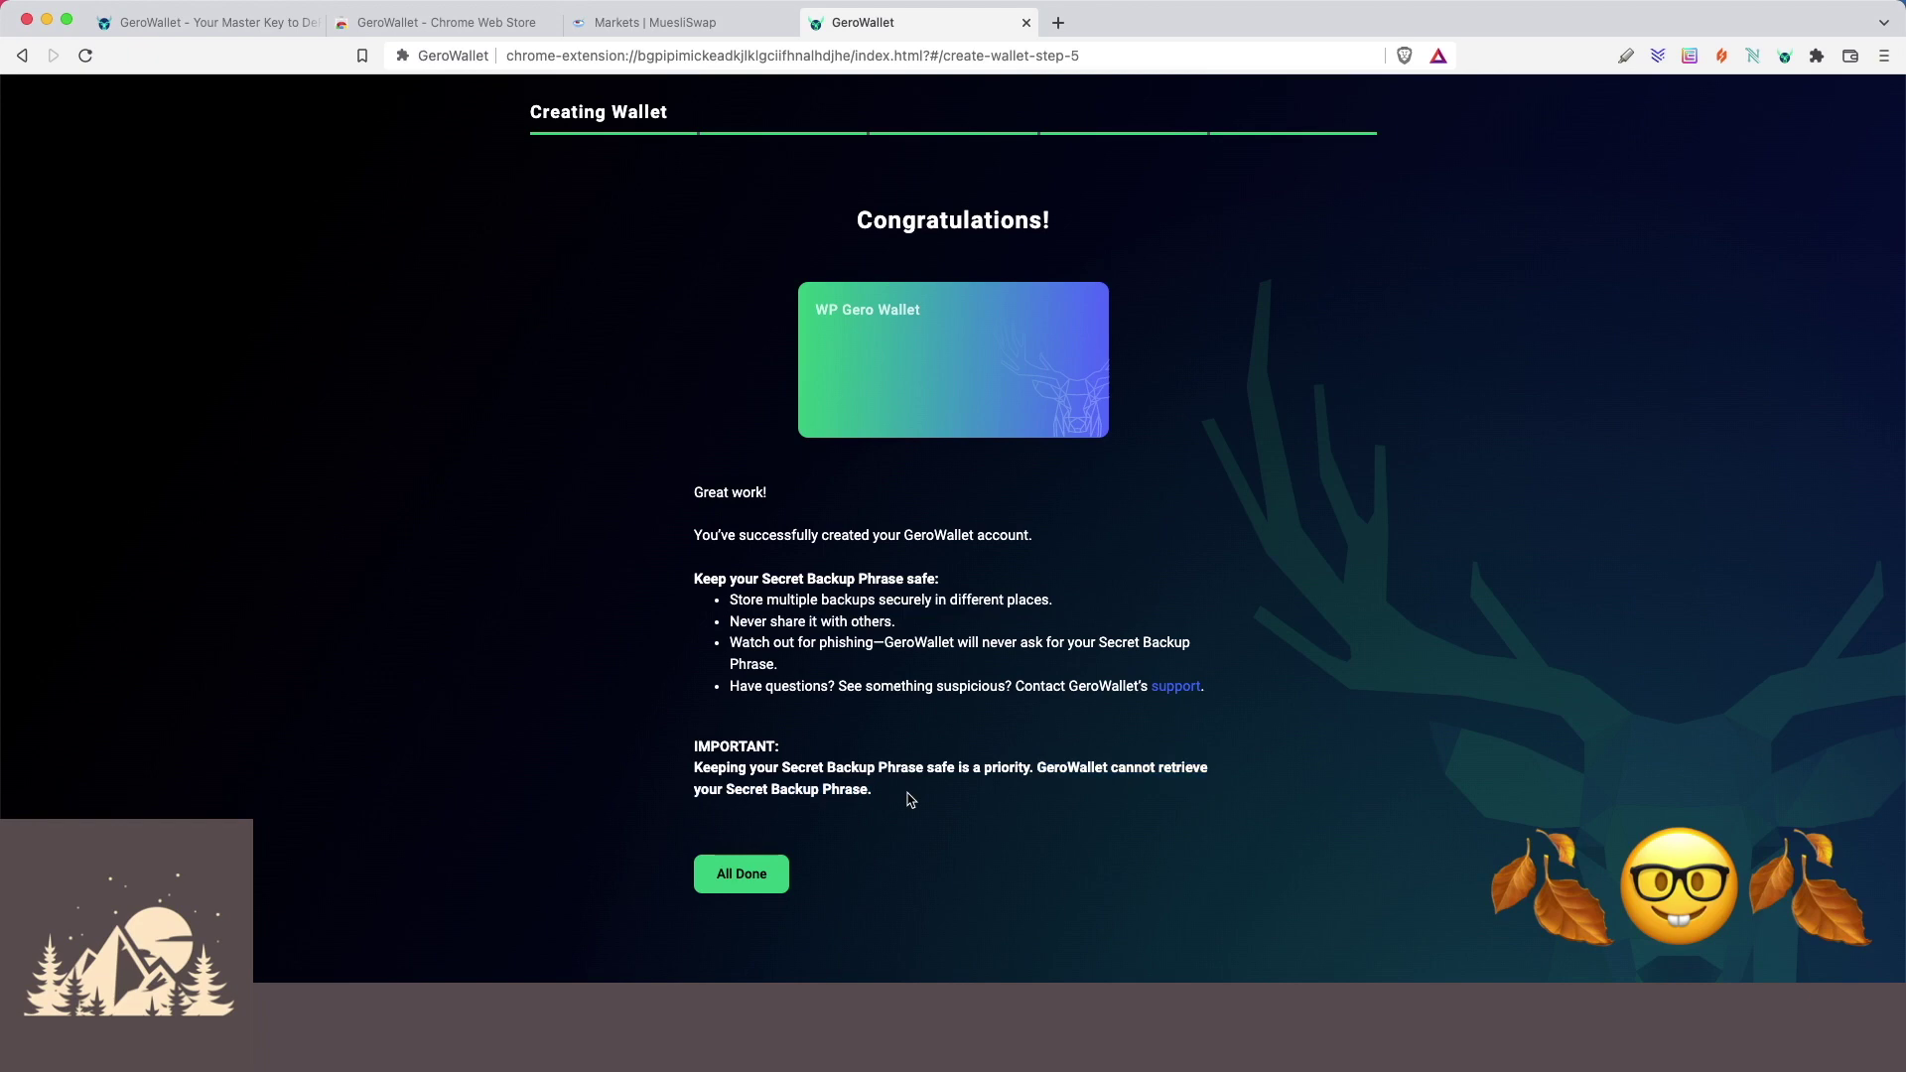
click(751, 871)
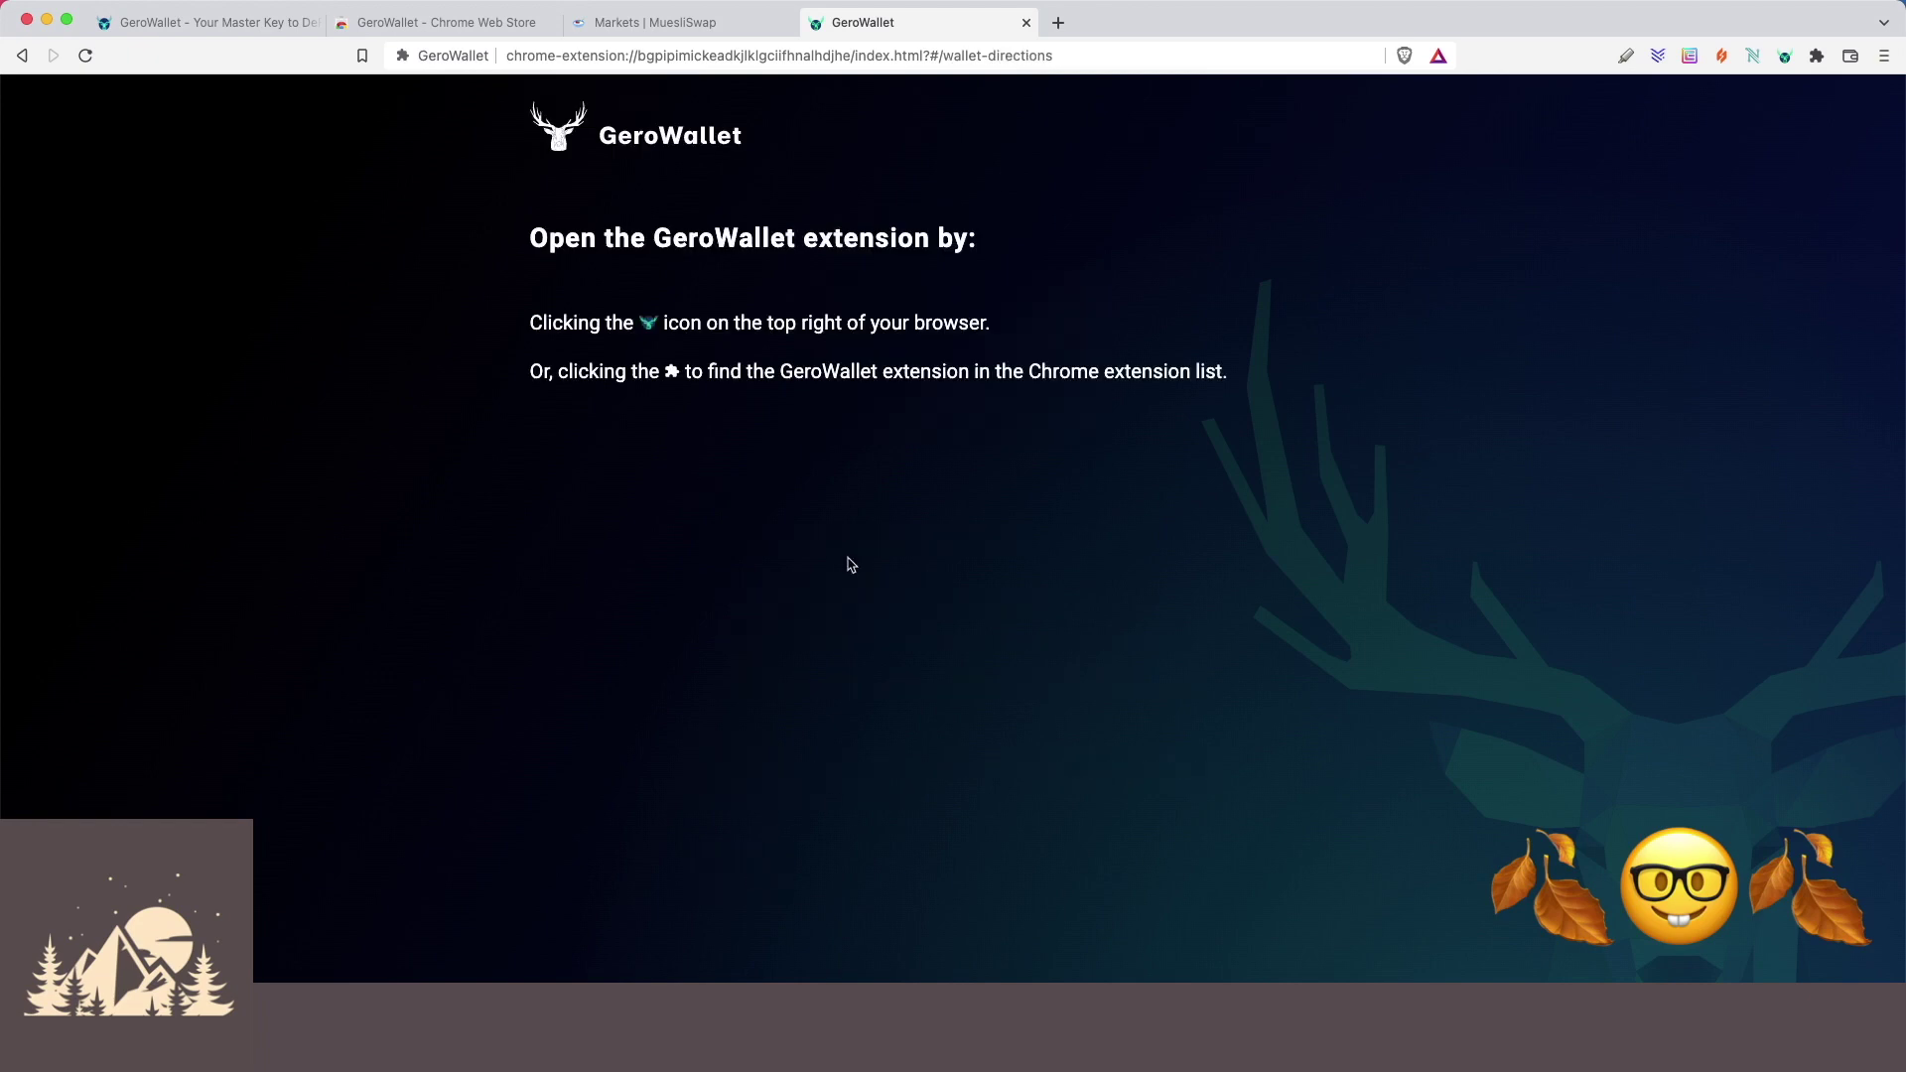
Open the wallet, check its options menu, and copy its receiving address.
click(1785, 58)
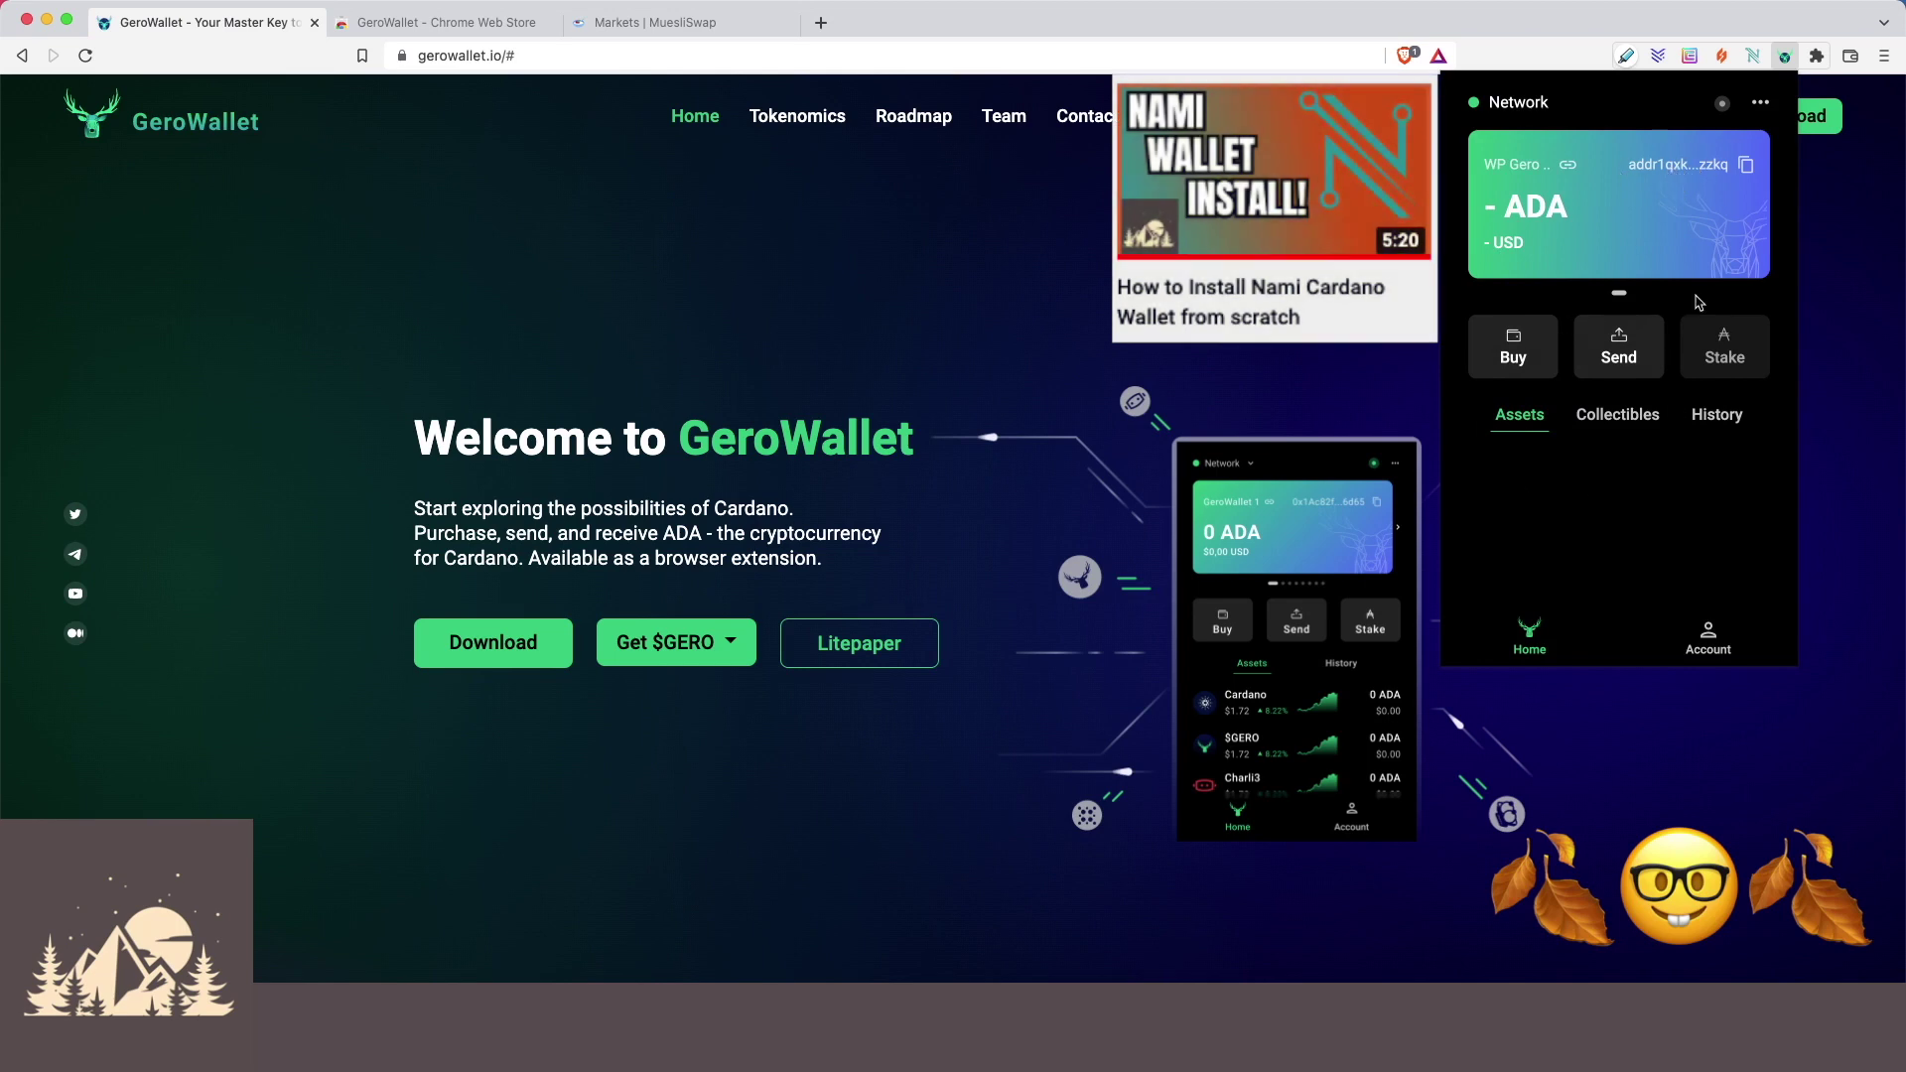
click(1759, 107)
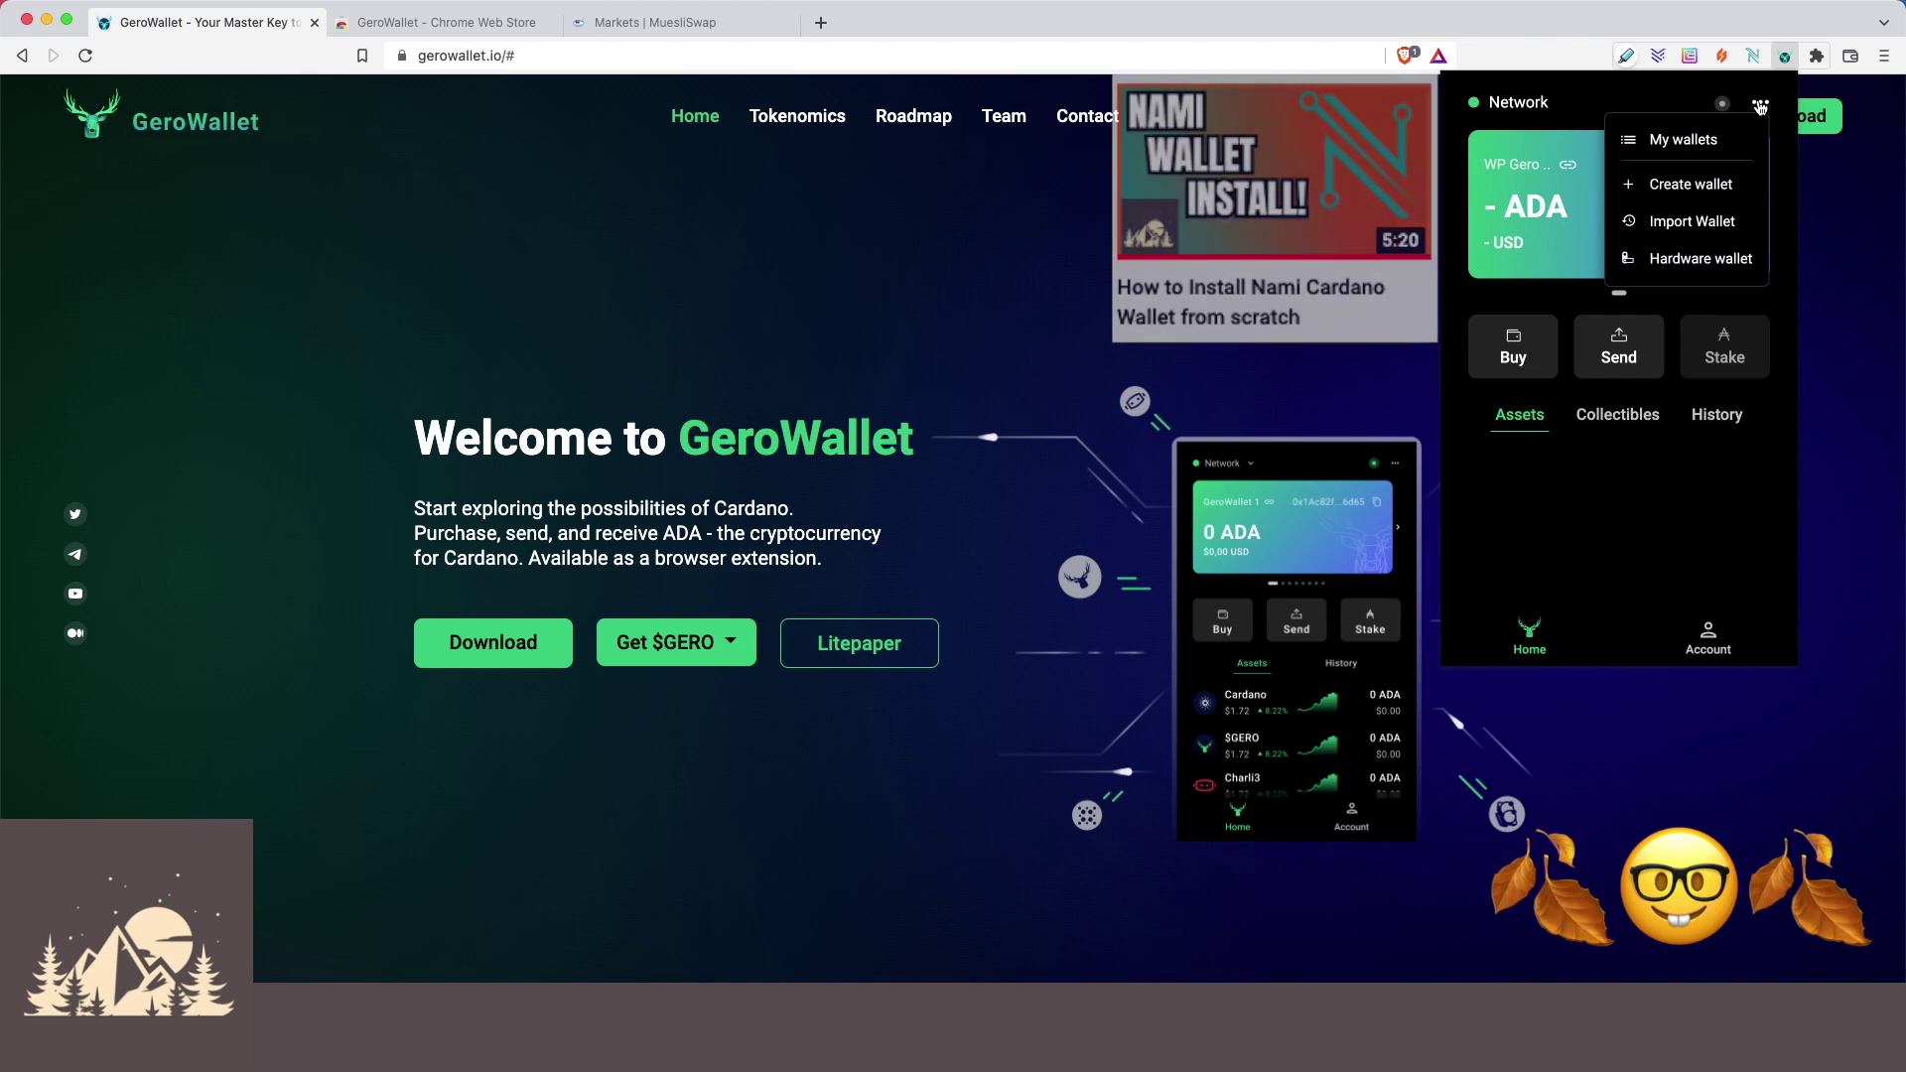
click(1759, 105)
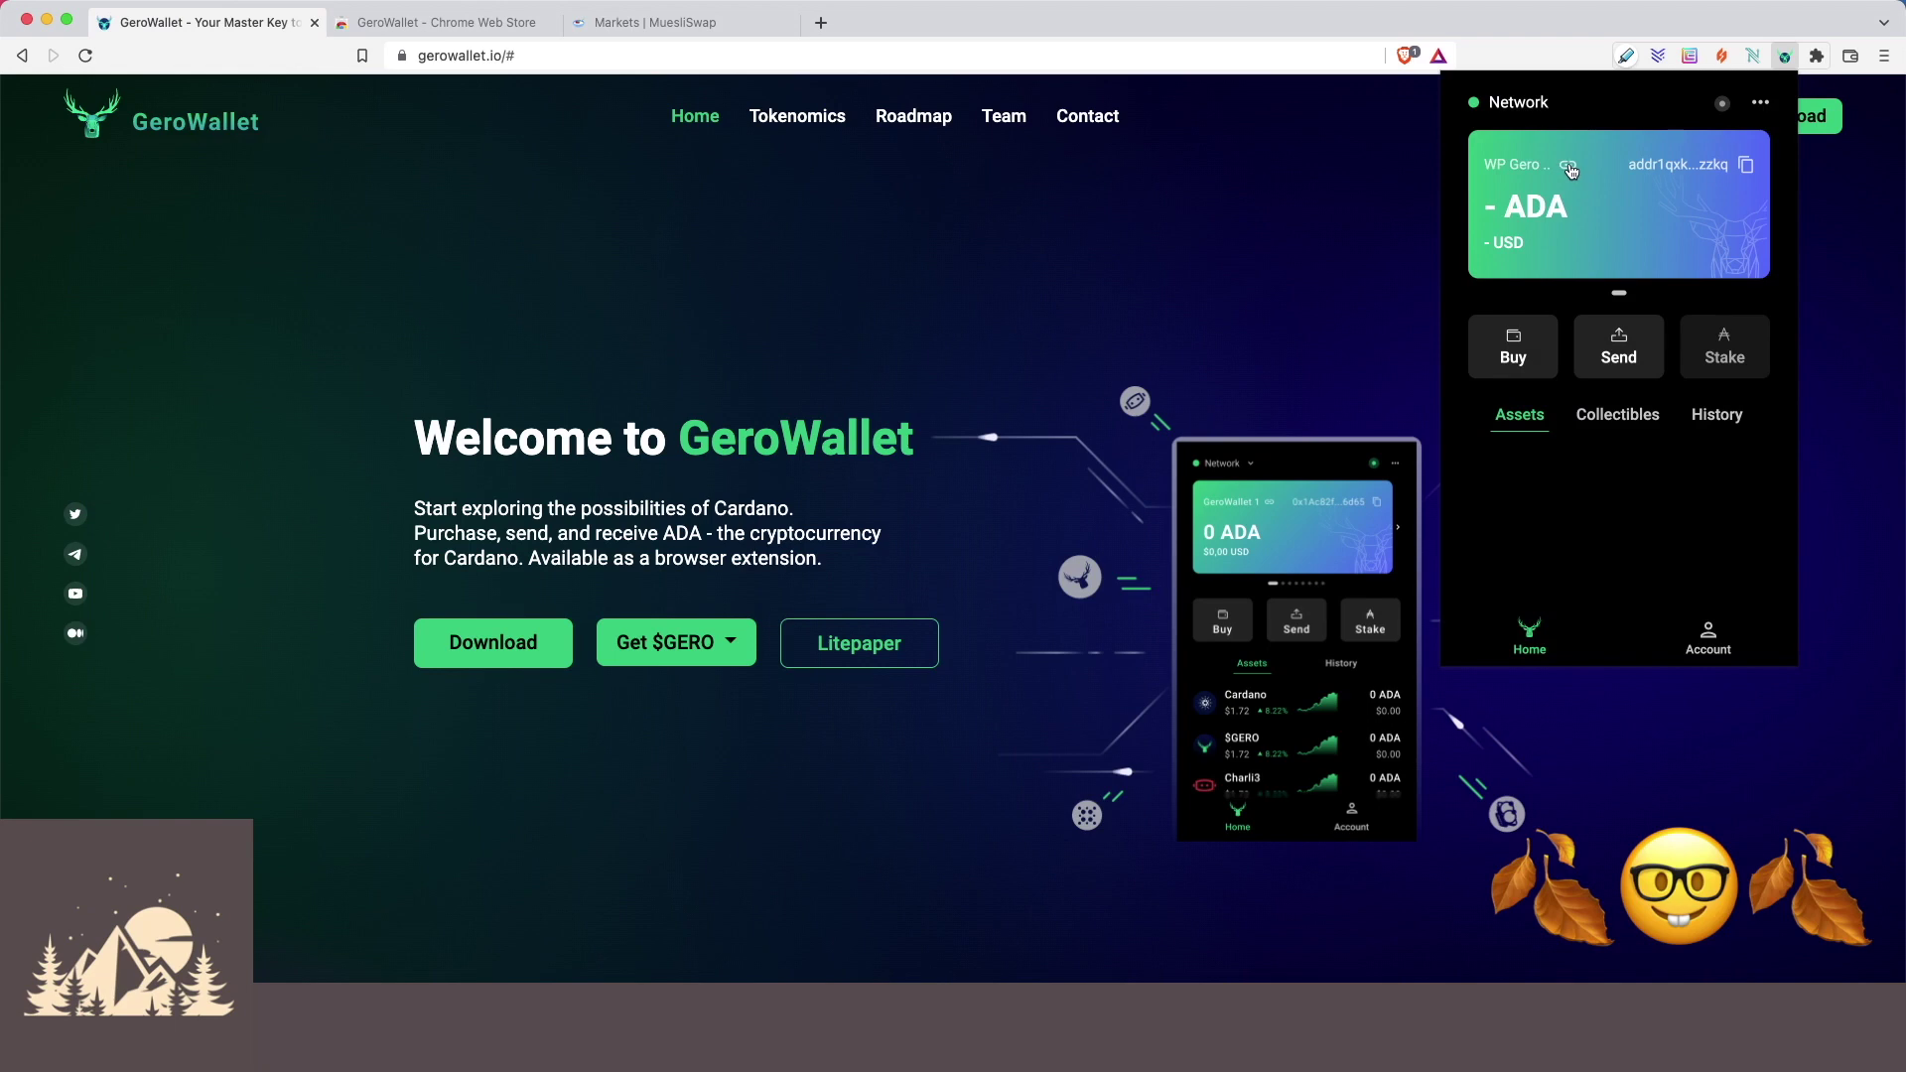
click(1745, 169)
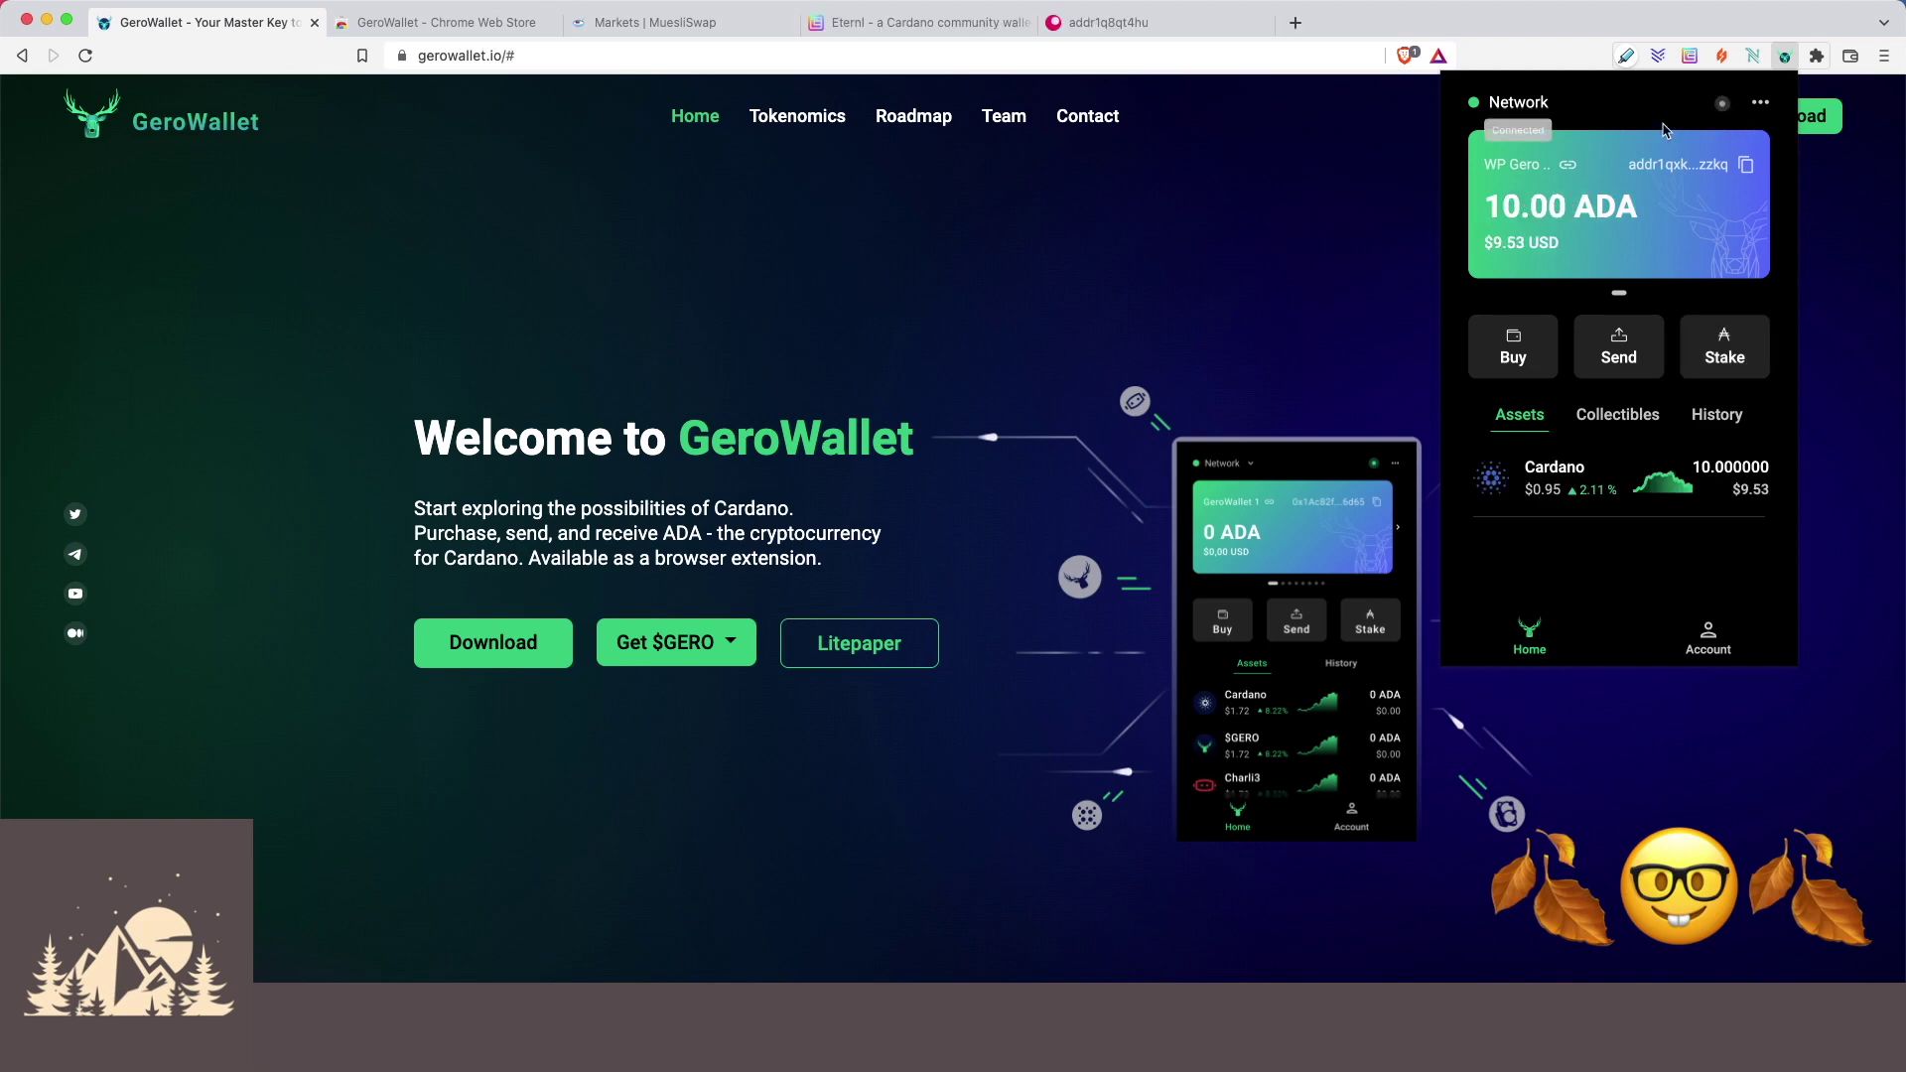
click(1628, 362)
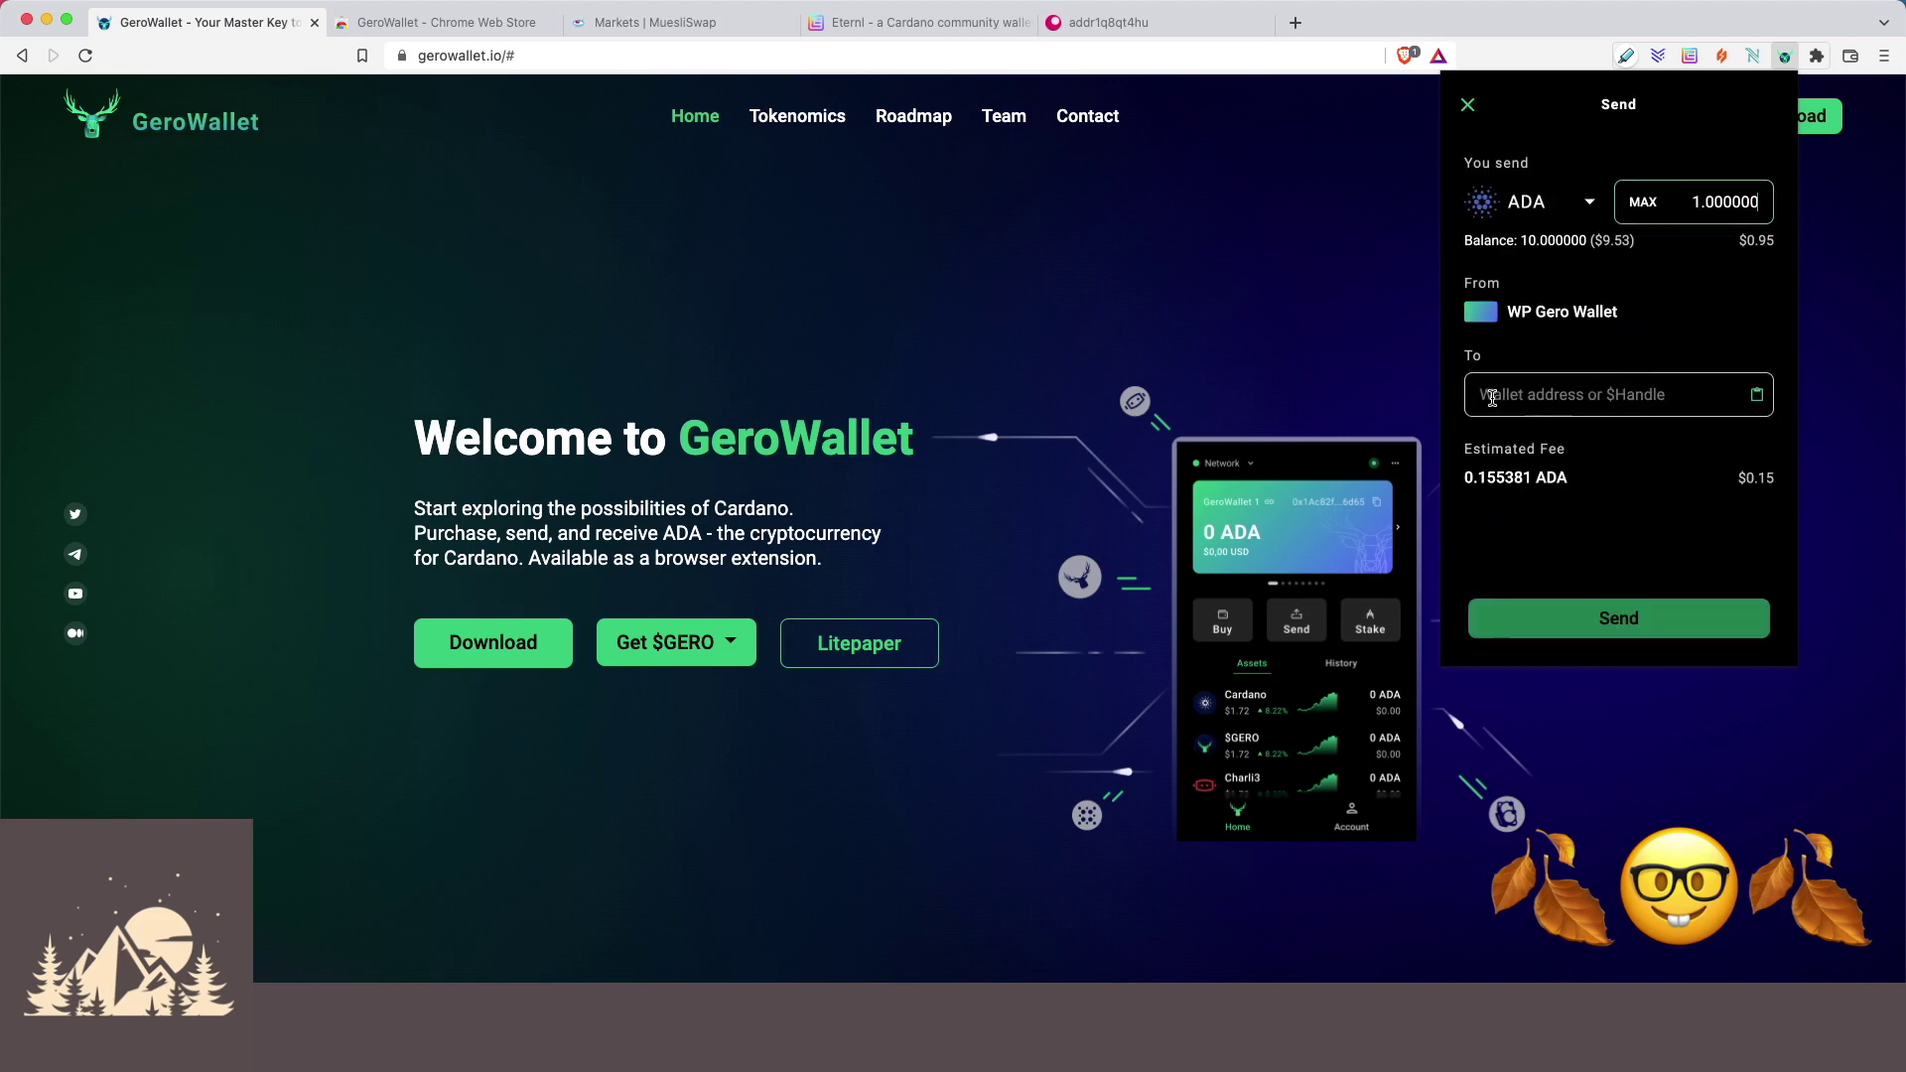
Address 3 ADA to $woodlandpools, preview its review, then return to the send form.
click(1645, 400)
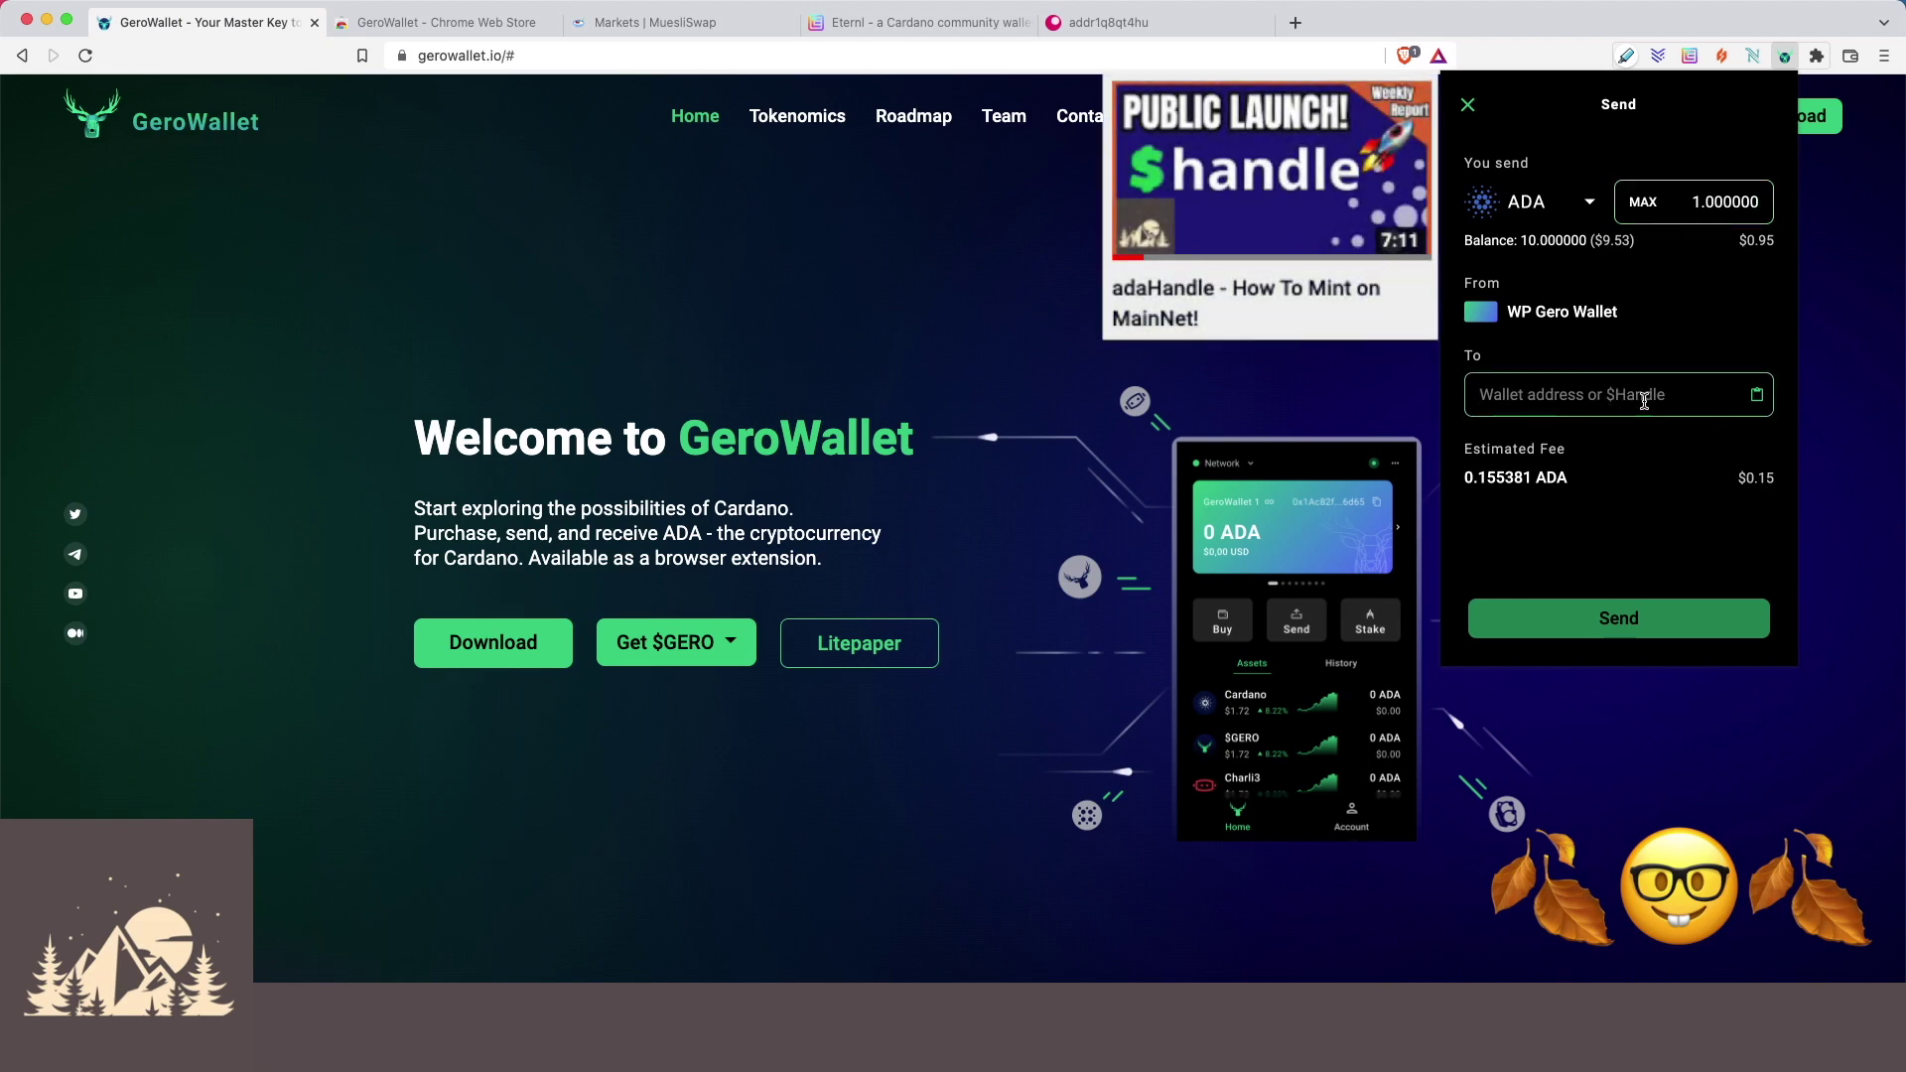
text($)
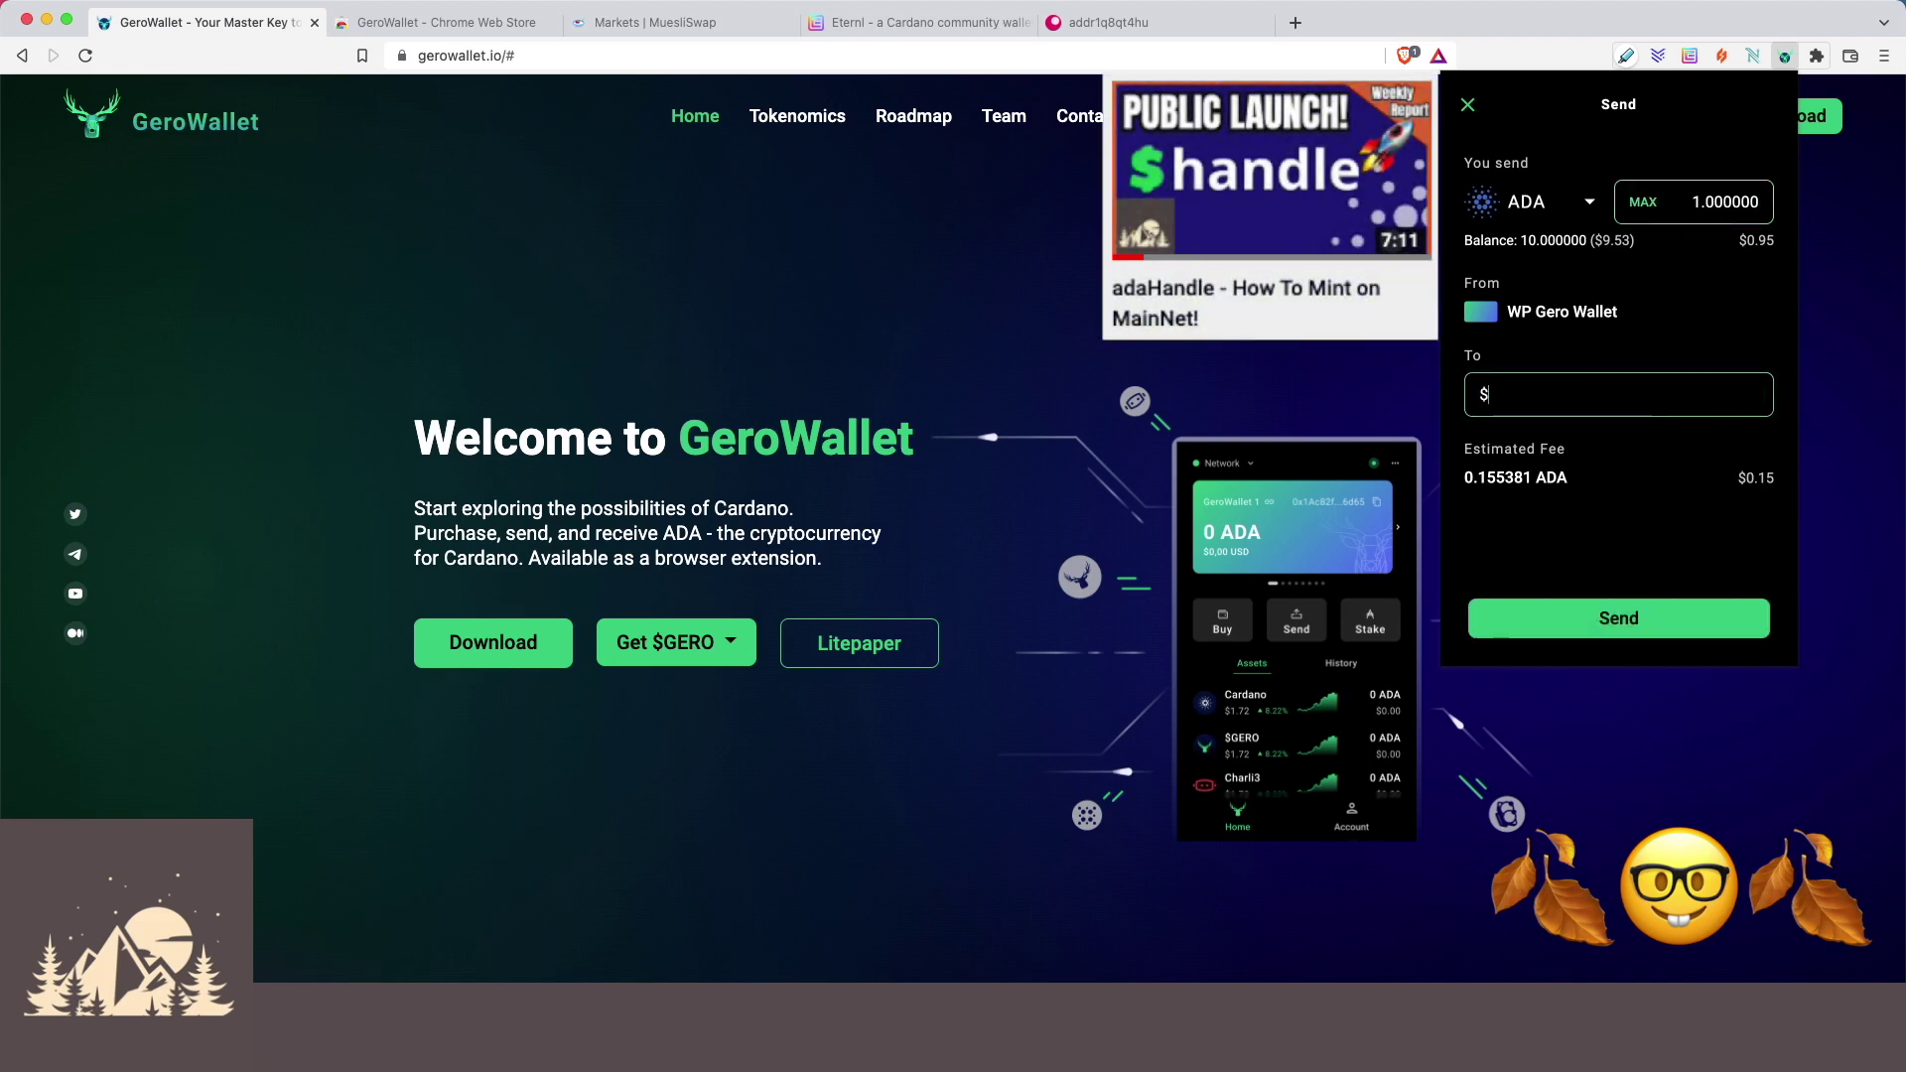
key(super+v)
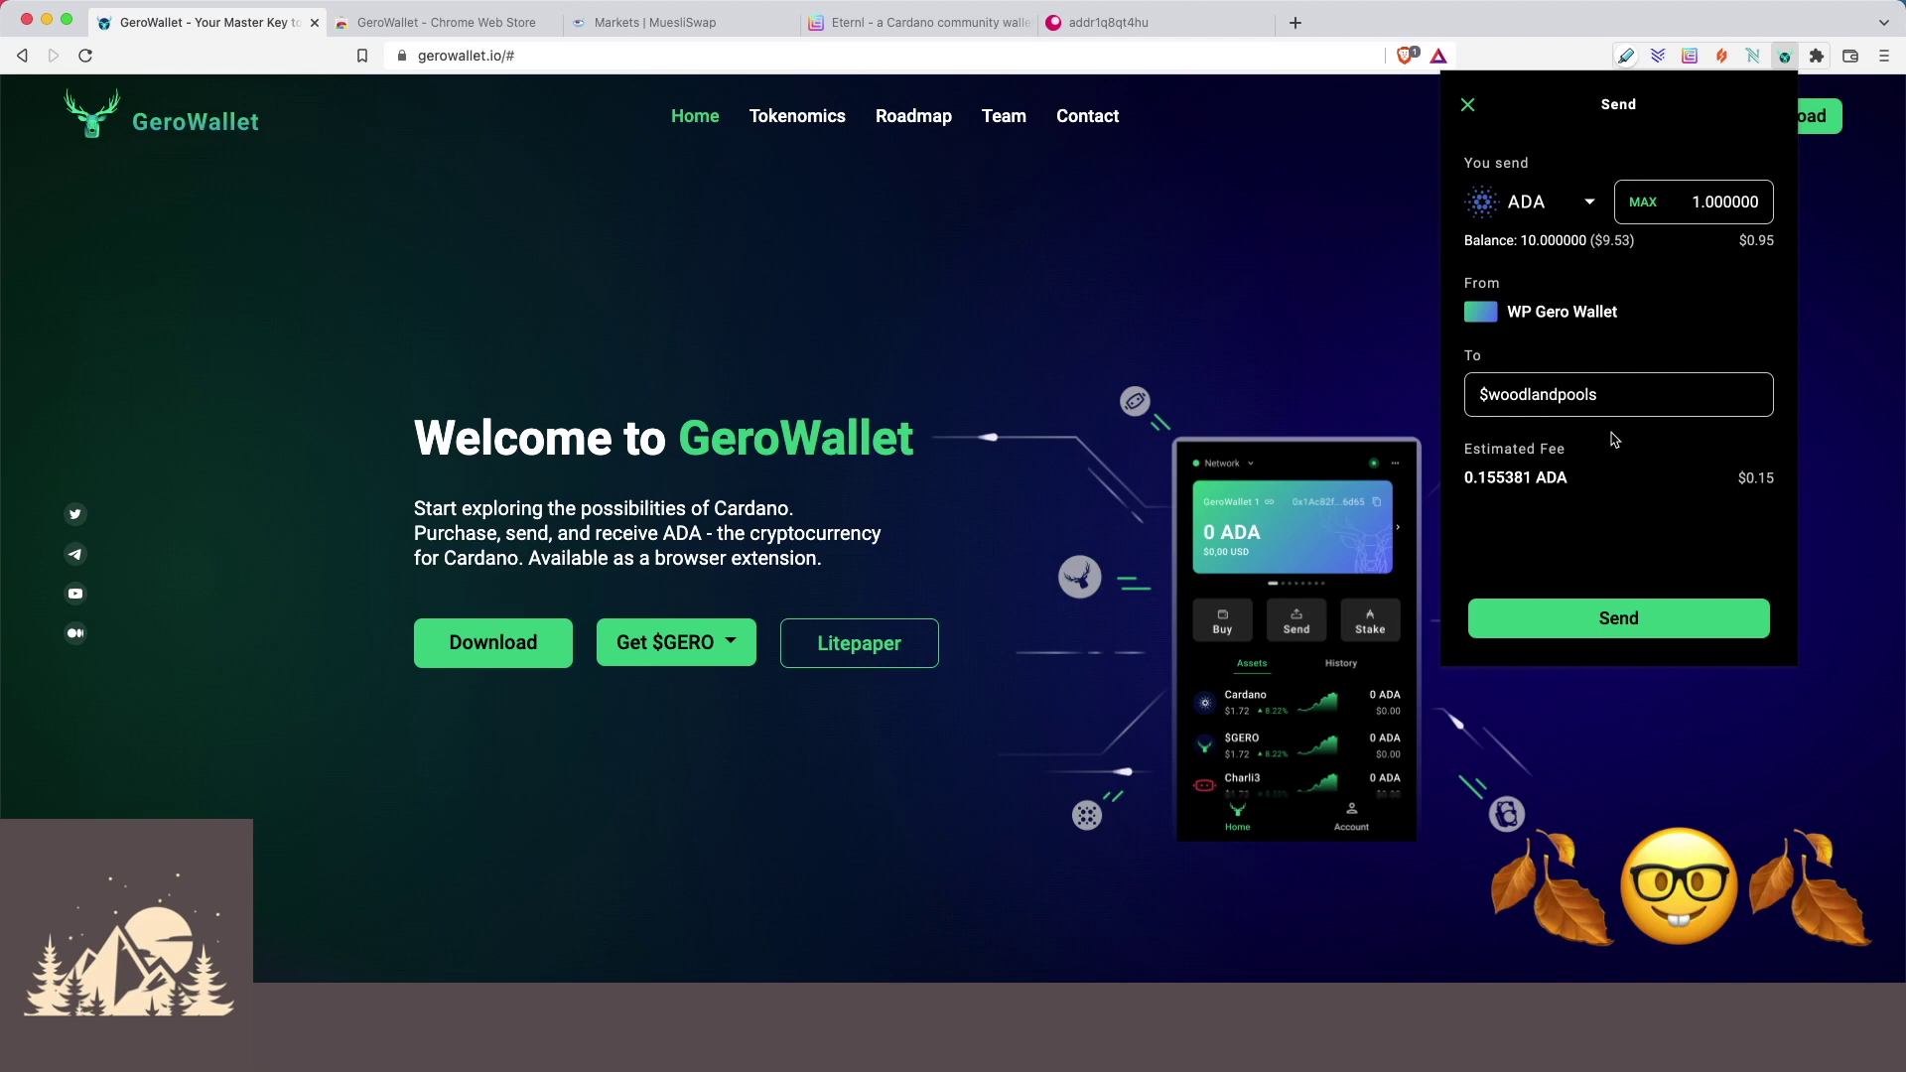
click(1693, 202)
key(Delete)
text(3)
click(1626, 625)
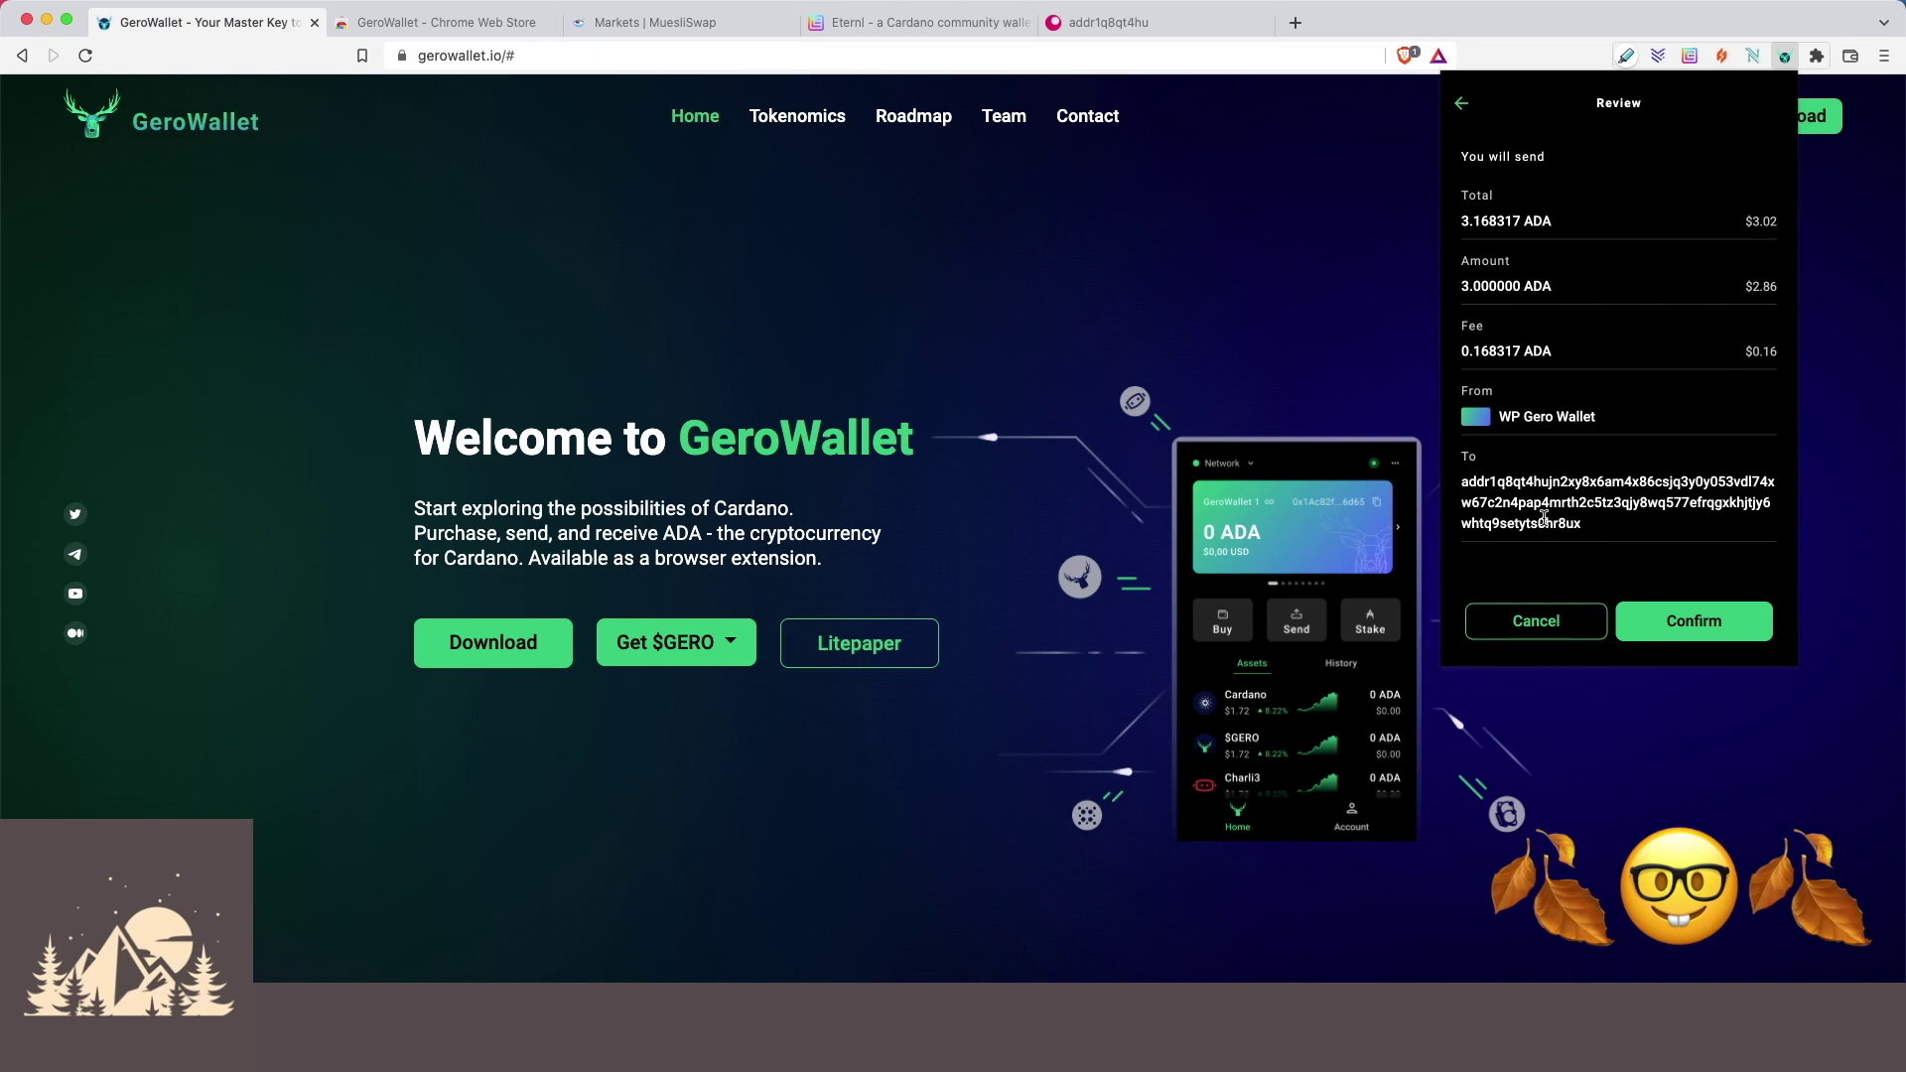
click(1548, 625)
Try sending to the made-up handle $somethingmadeup and read the resulting error.
double_click(1568, 401)
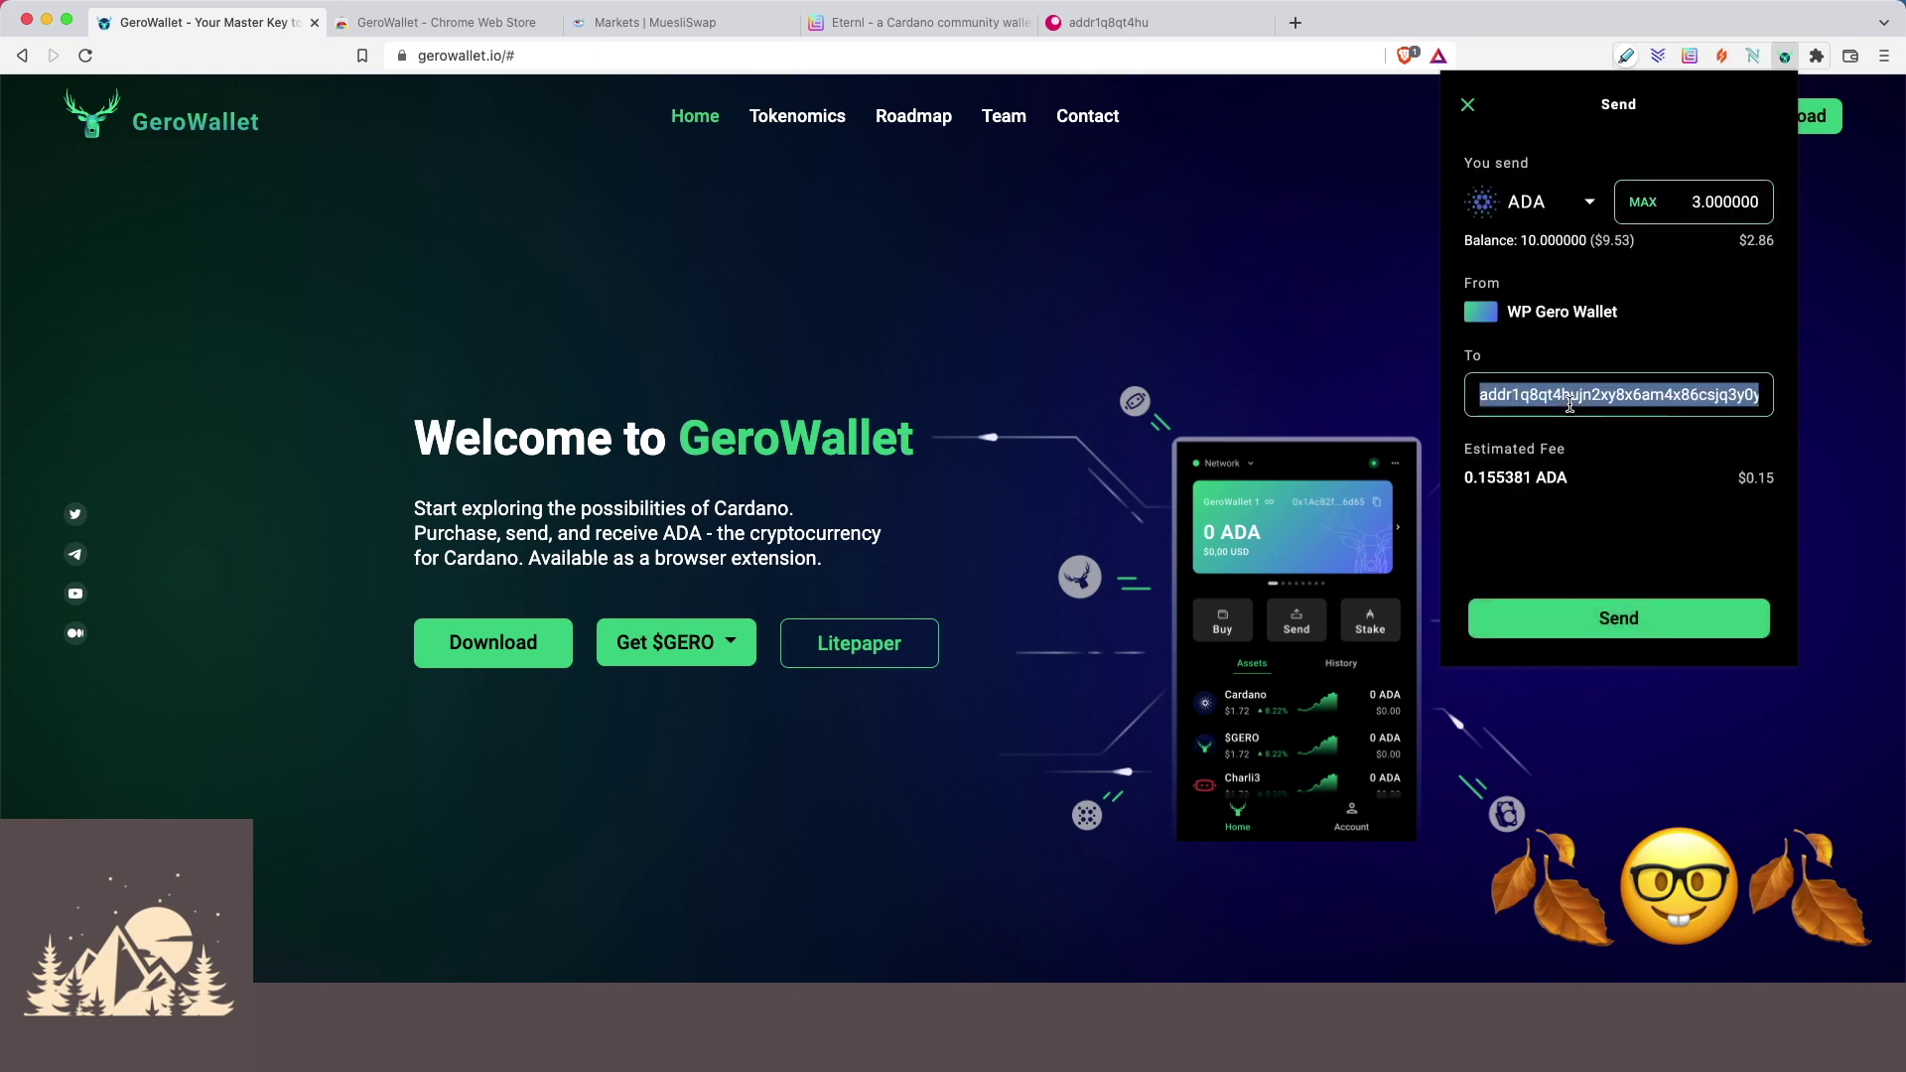
key(BackSpace)
text($somethingmadeup)
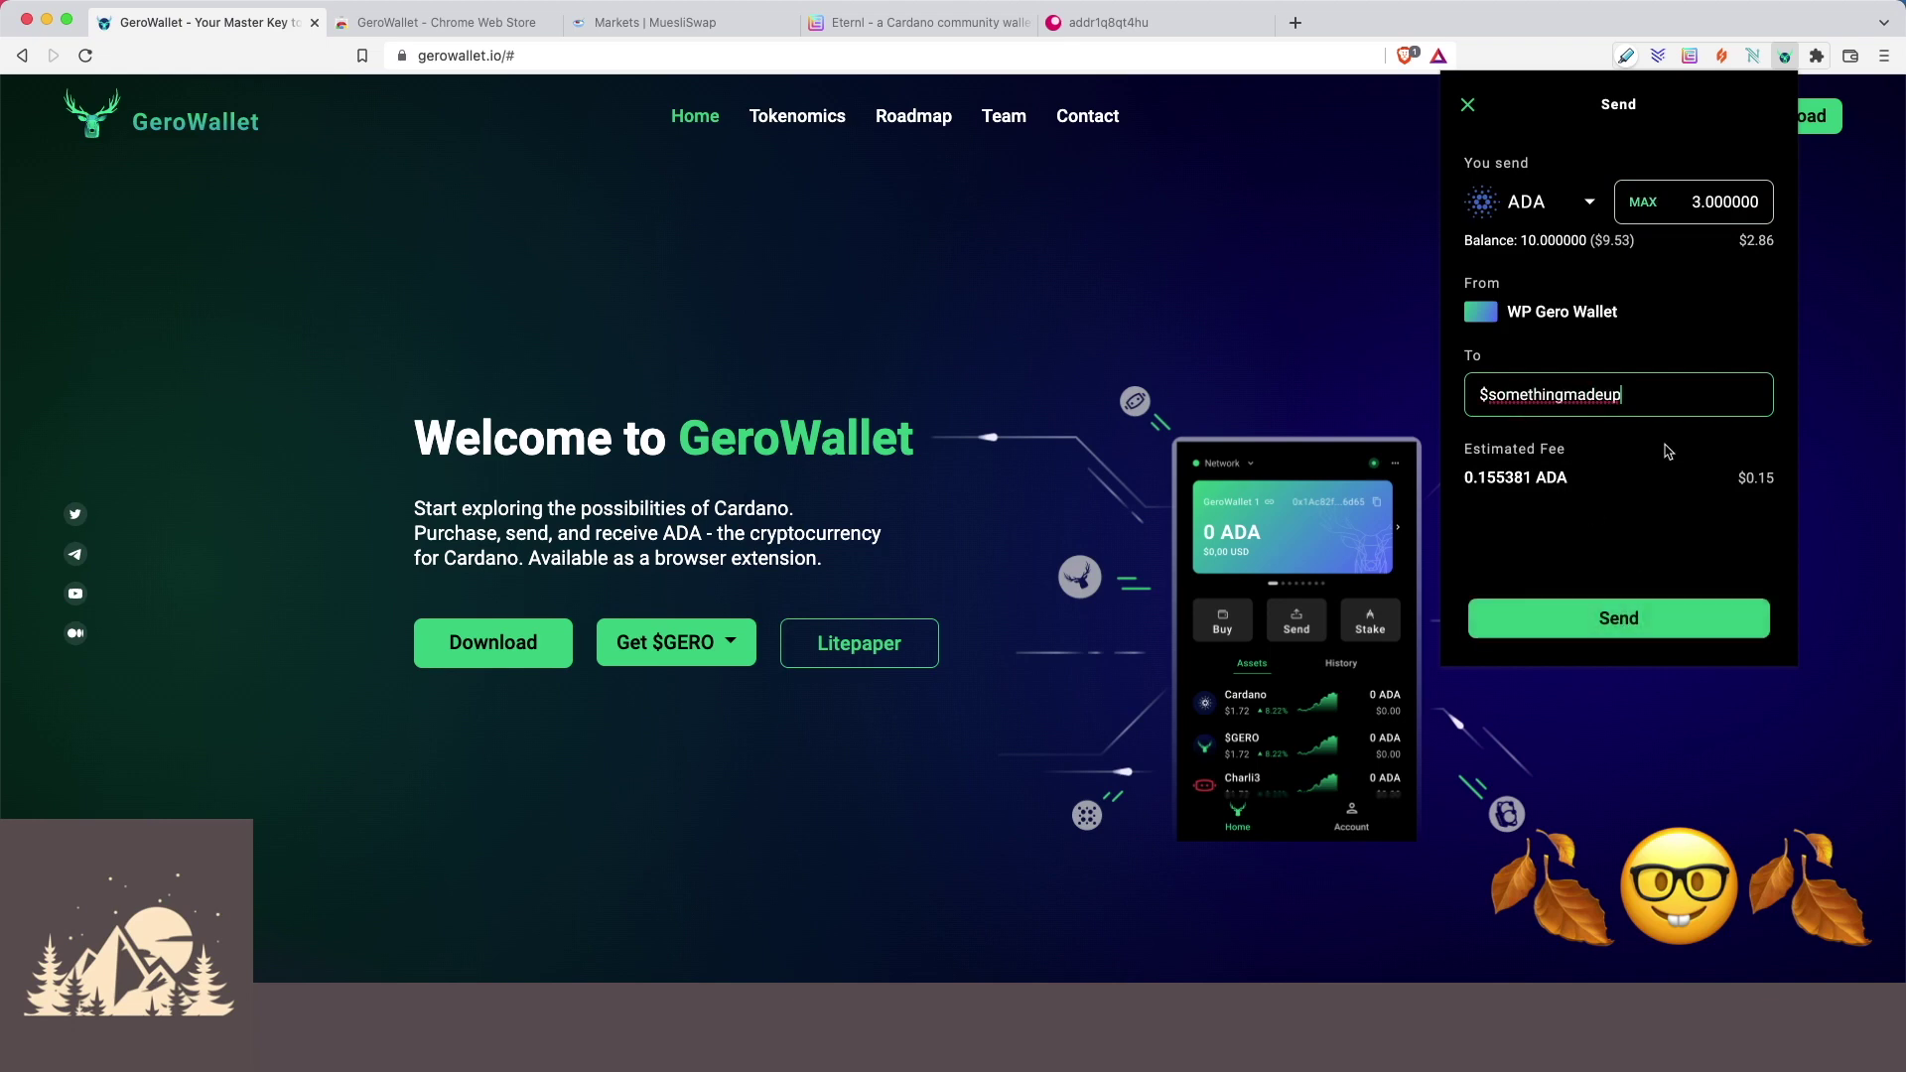
click(1628, 624)
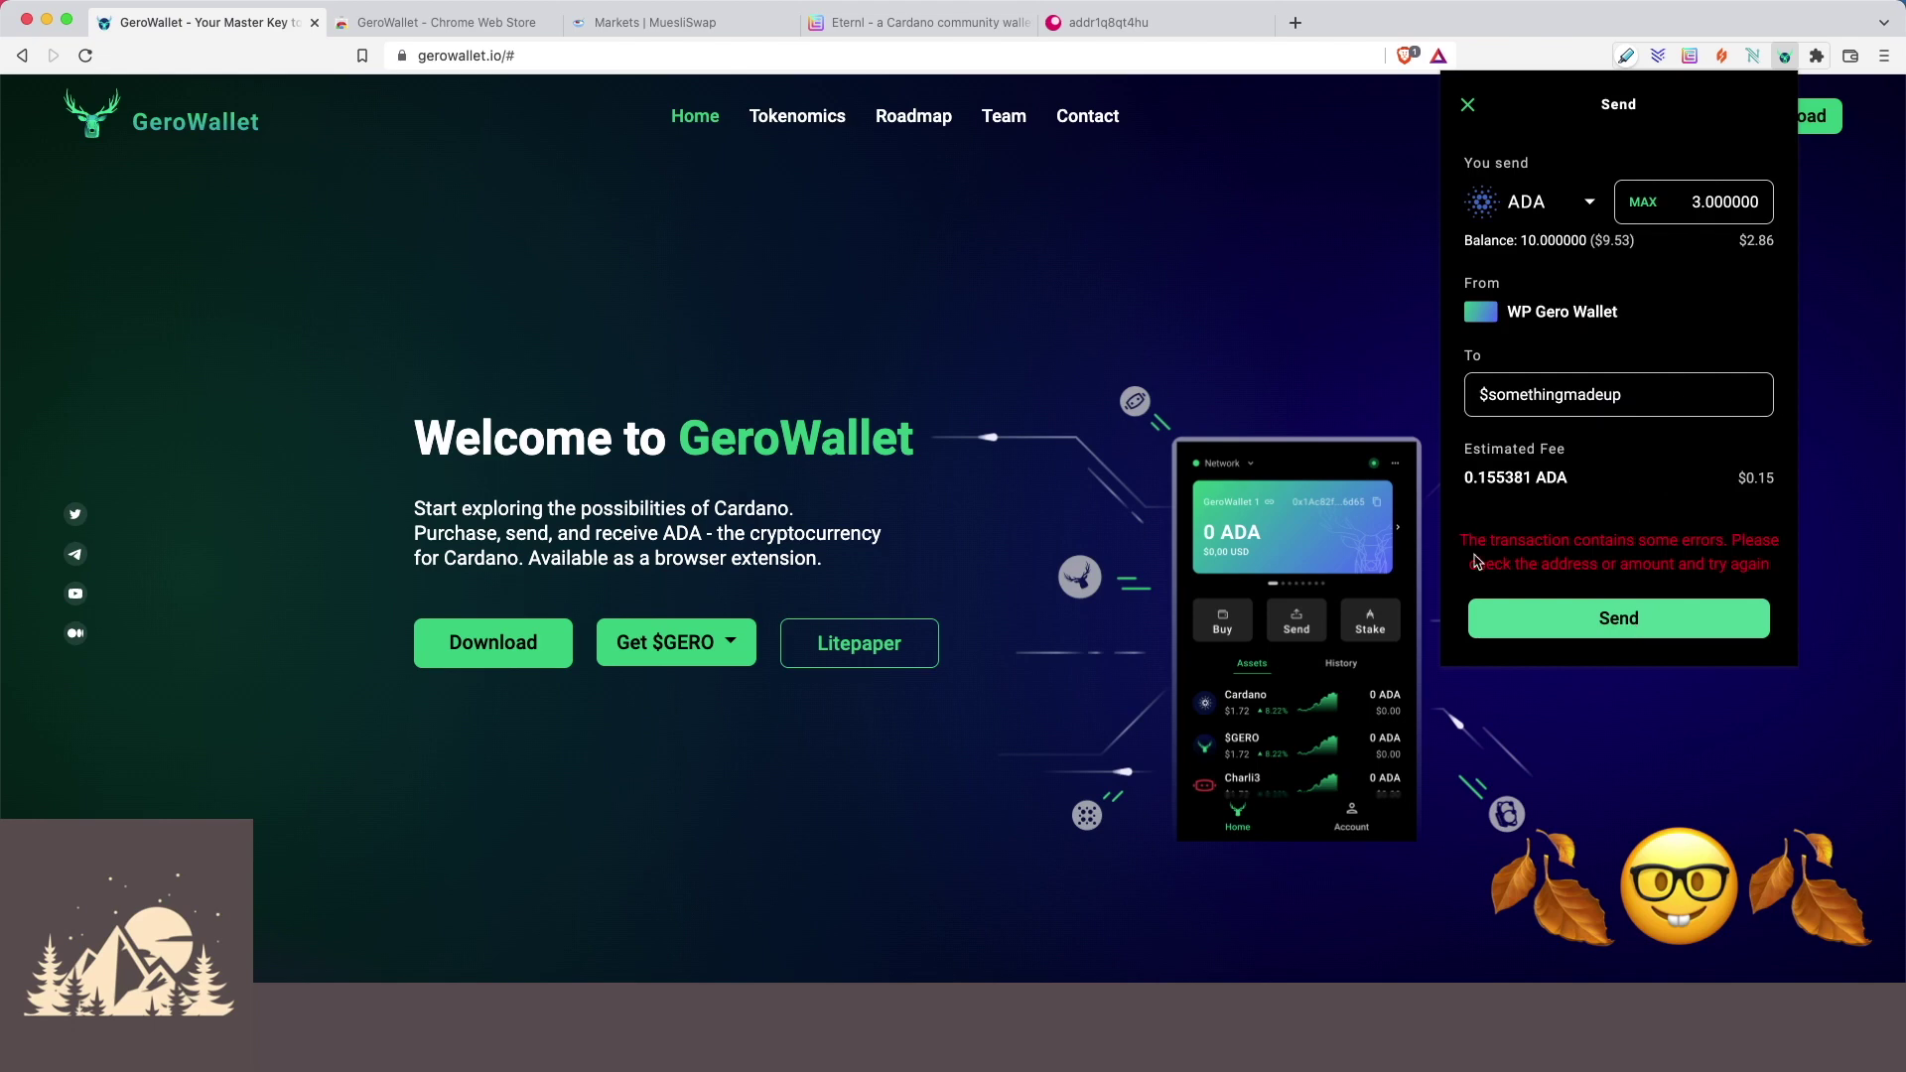
drag(1459, 536, 1771, 566)
click(1717, 556)
Change the recipient to $seedland, then review and approve the 3 ADA transfer.
double_click(1565, 397)
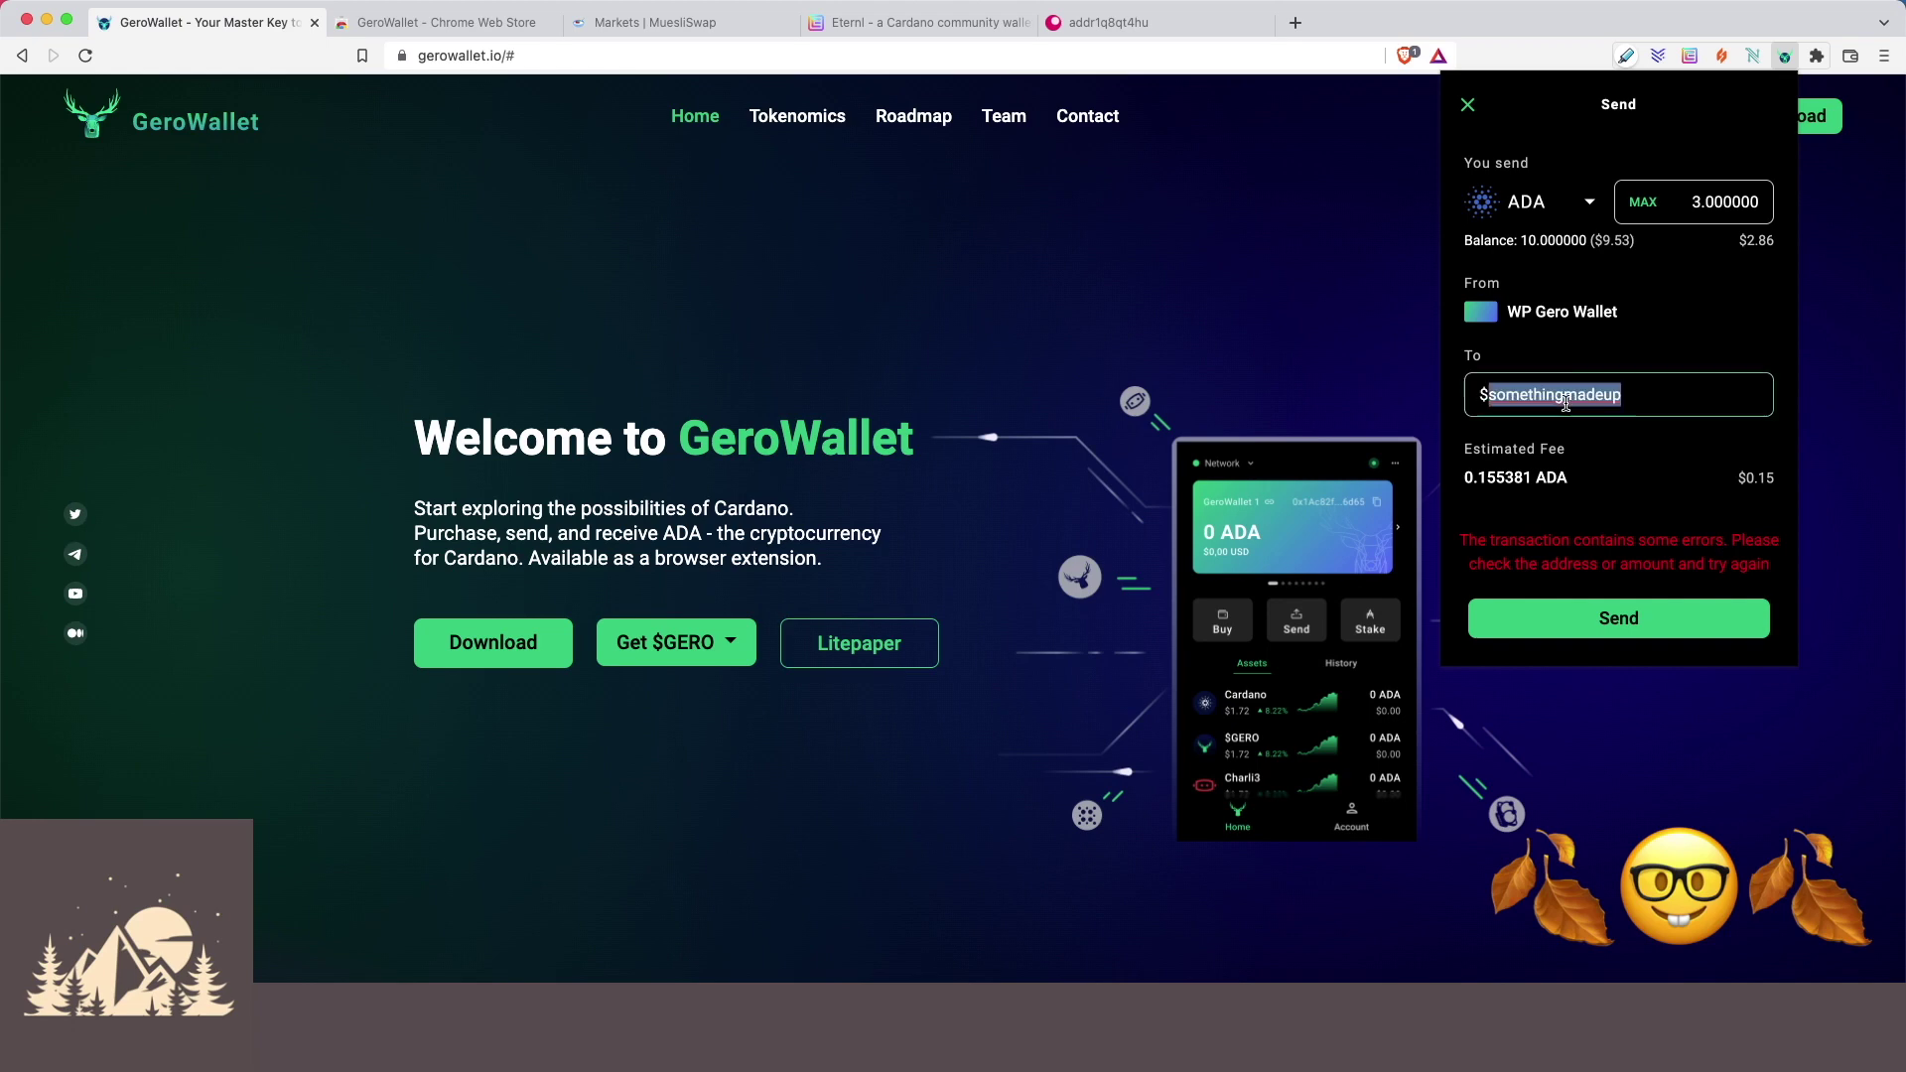
text(seedland)
click(1684, 621)
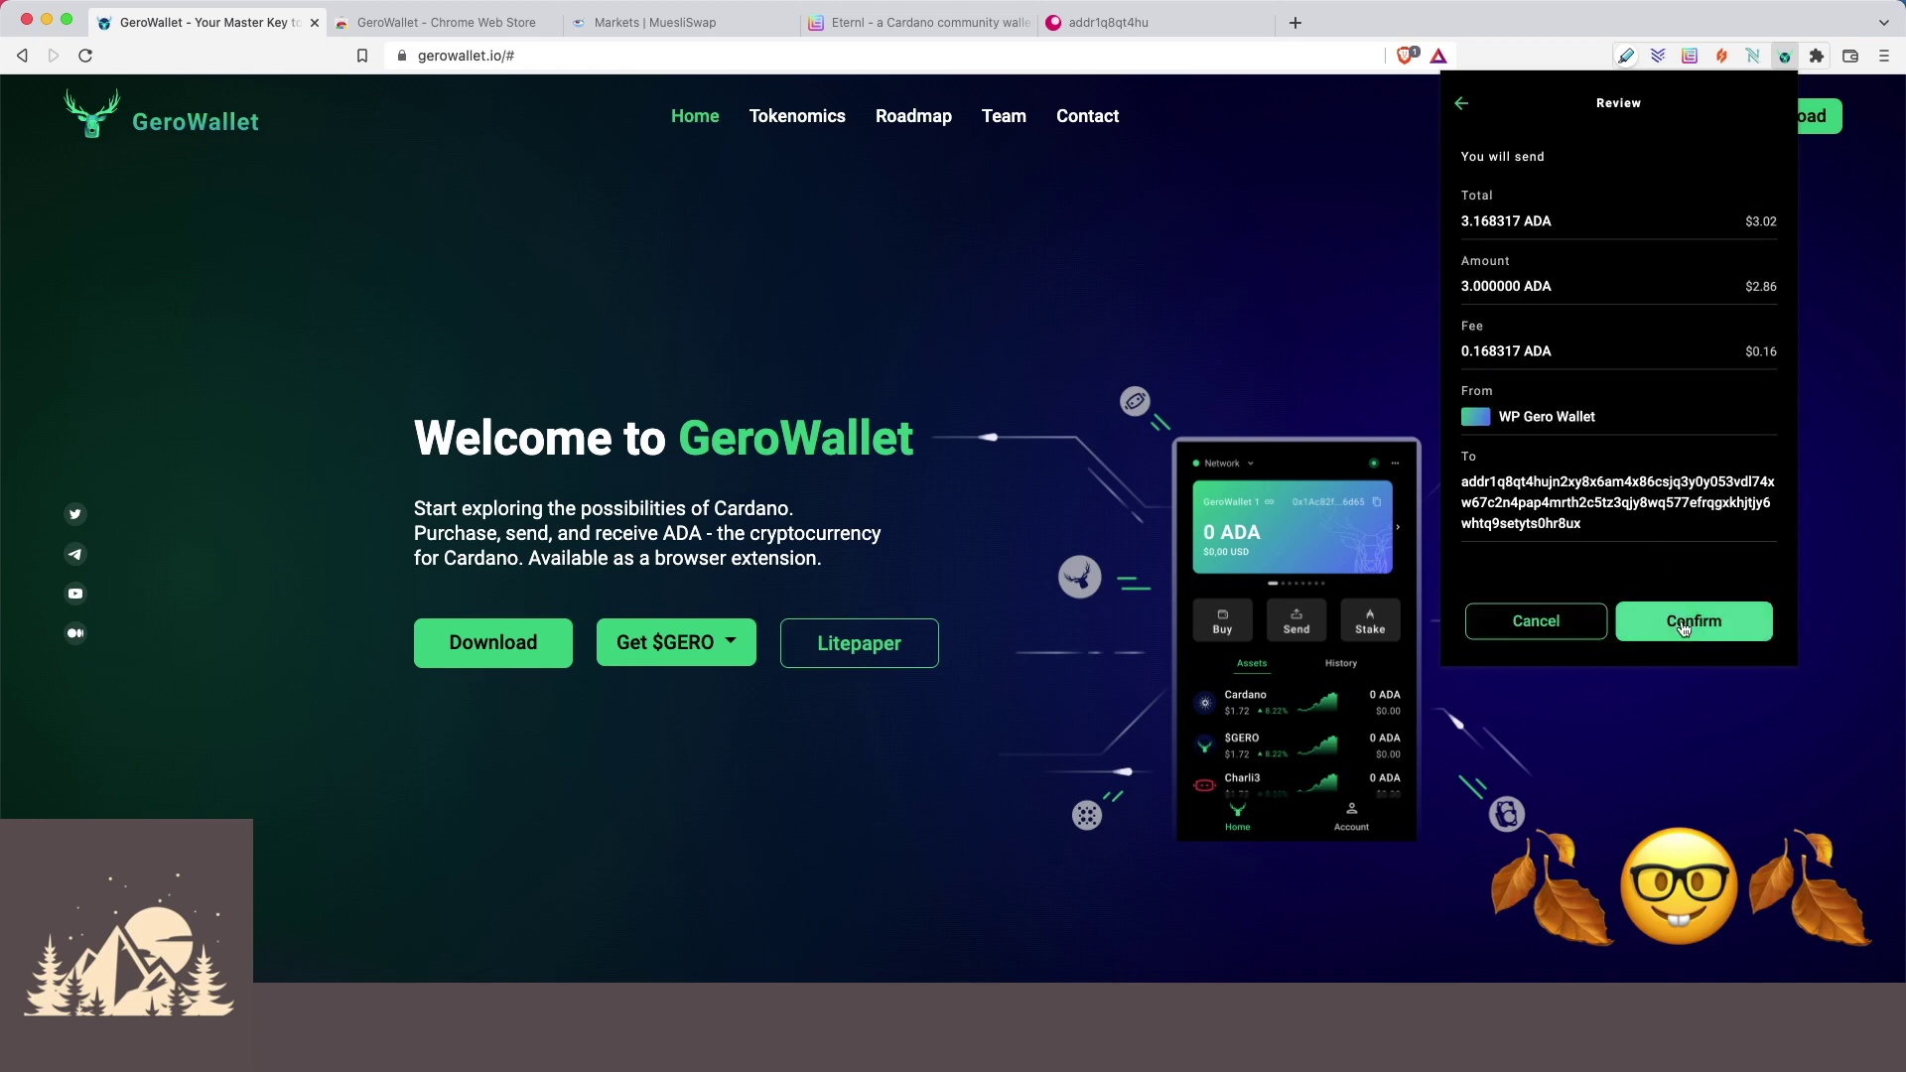
click(1684, 623)
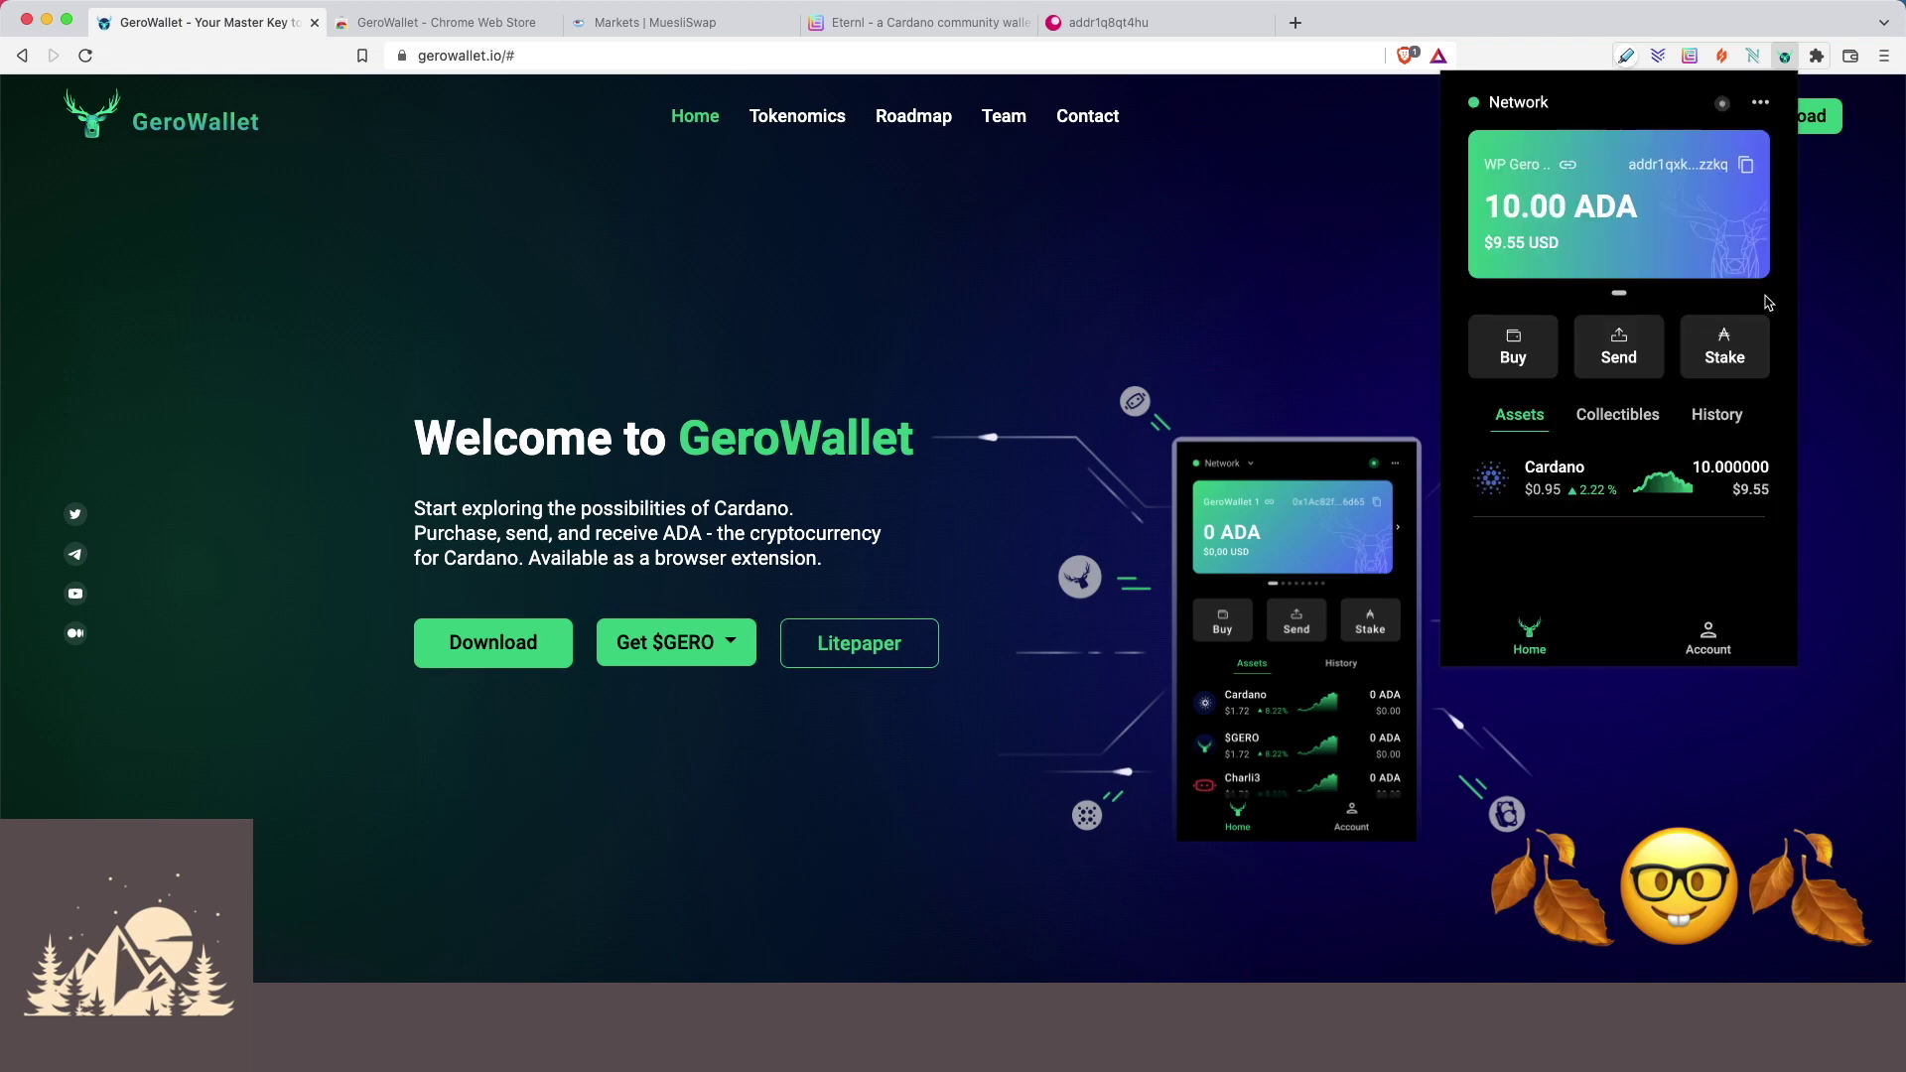
Delegate to Aspen Pool by Woodland Pools, confirm with the wallet password, and return home.
click(1720, 360)
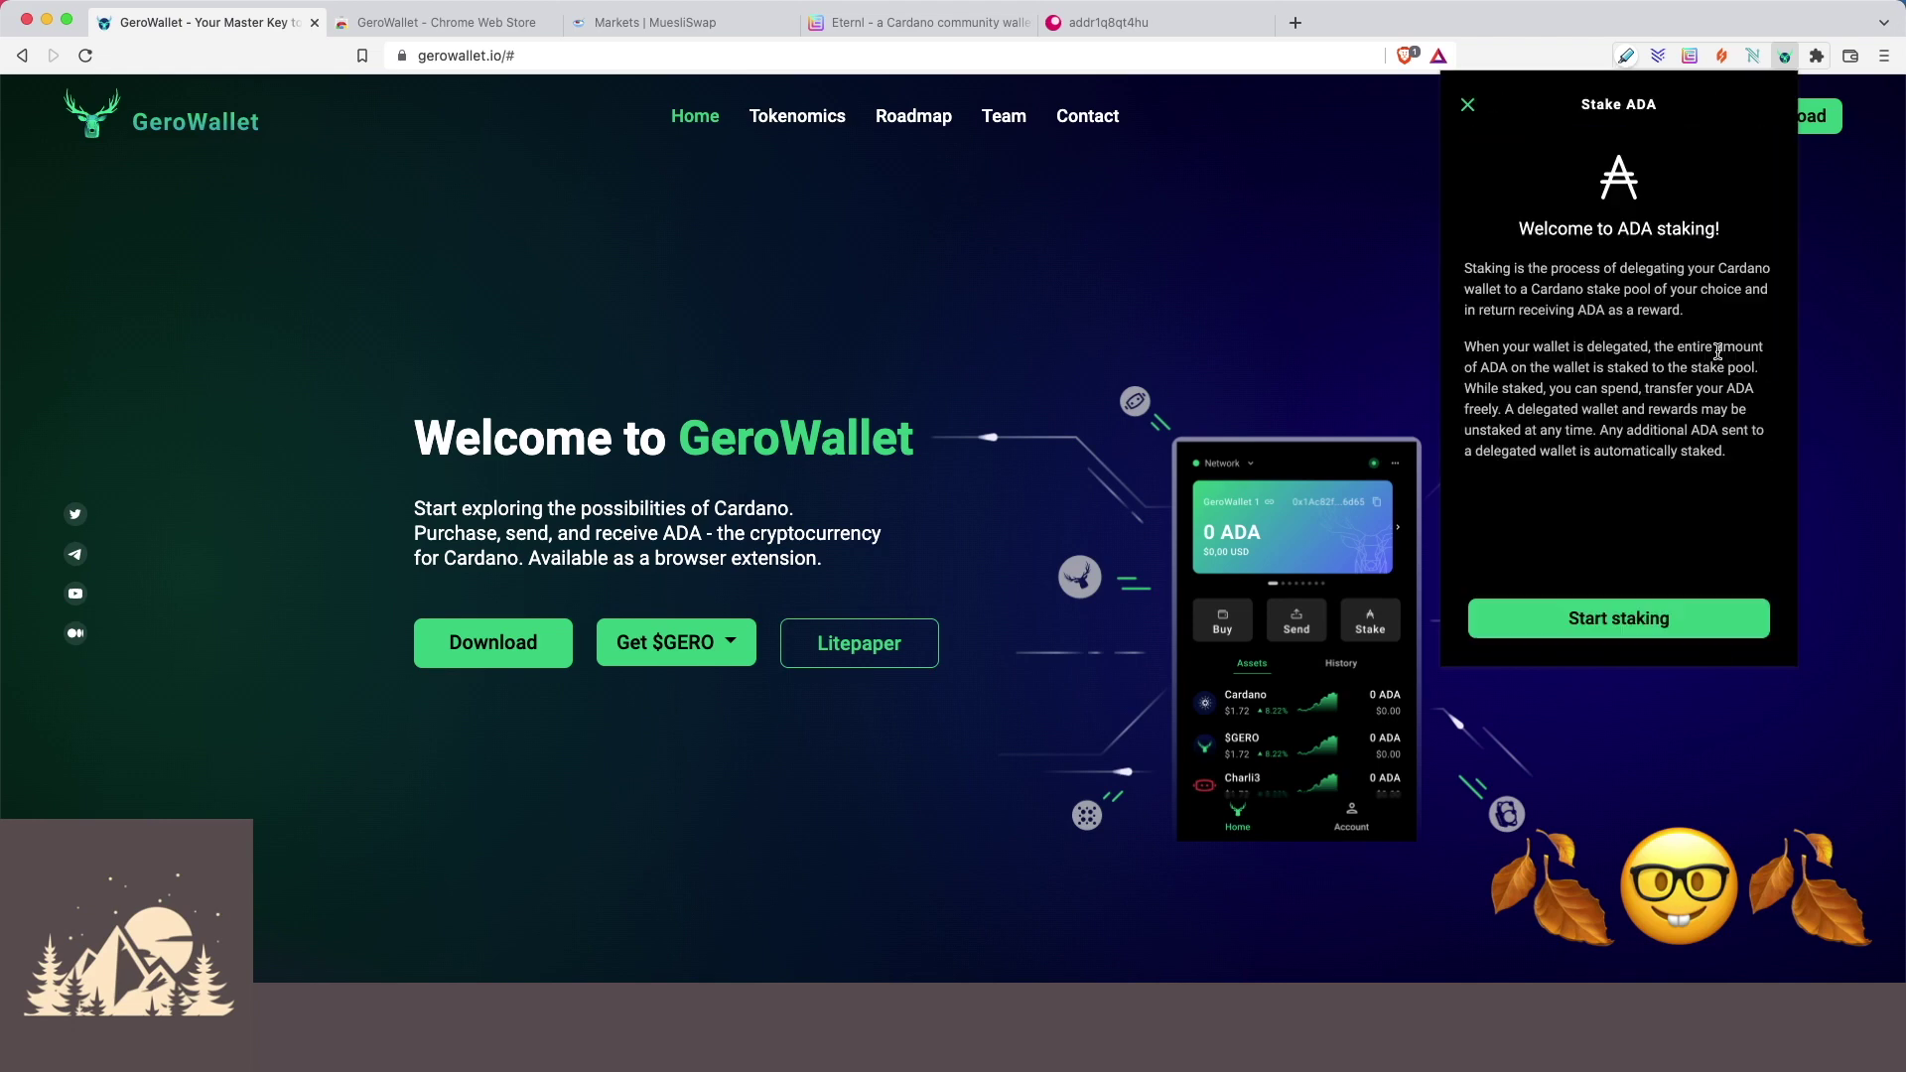
click(1612, 617)
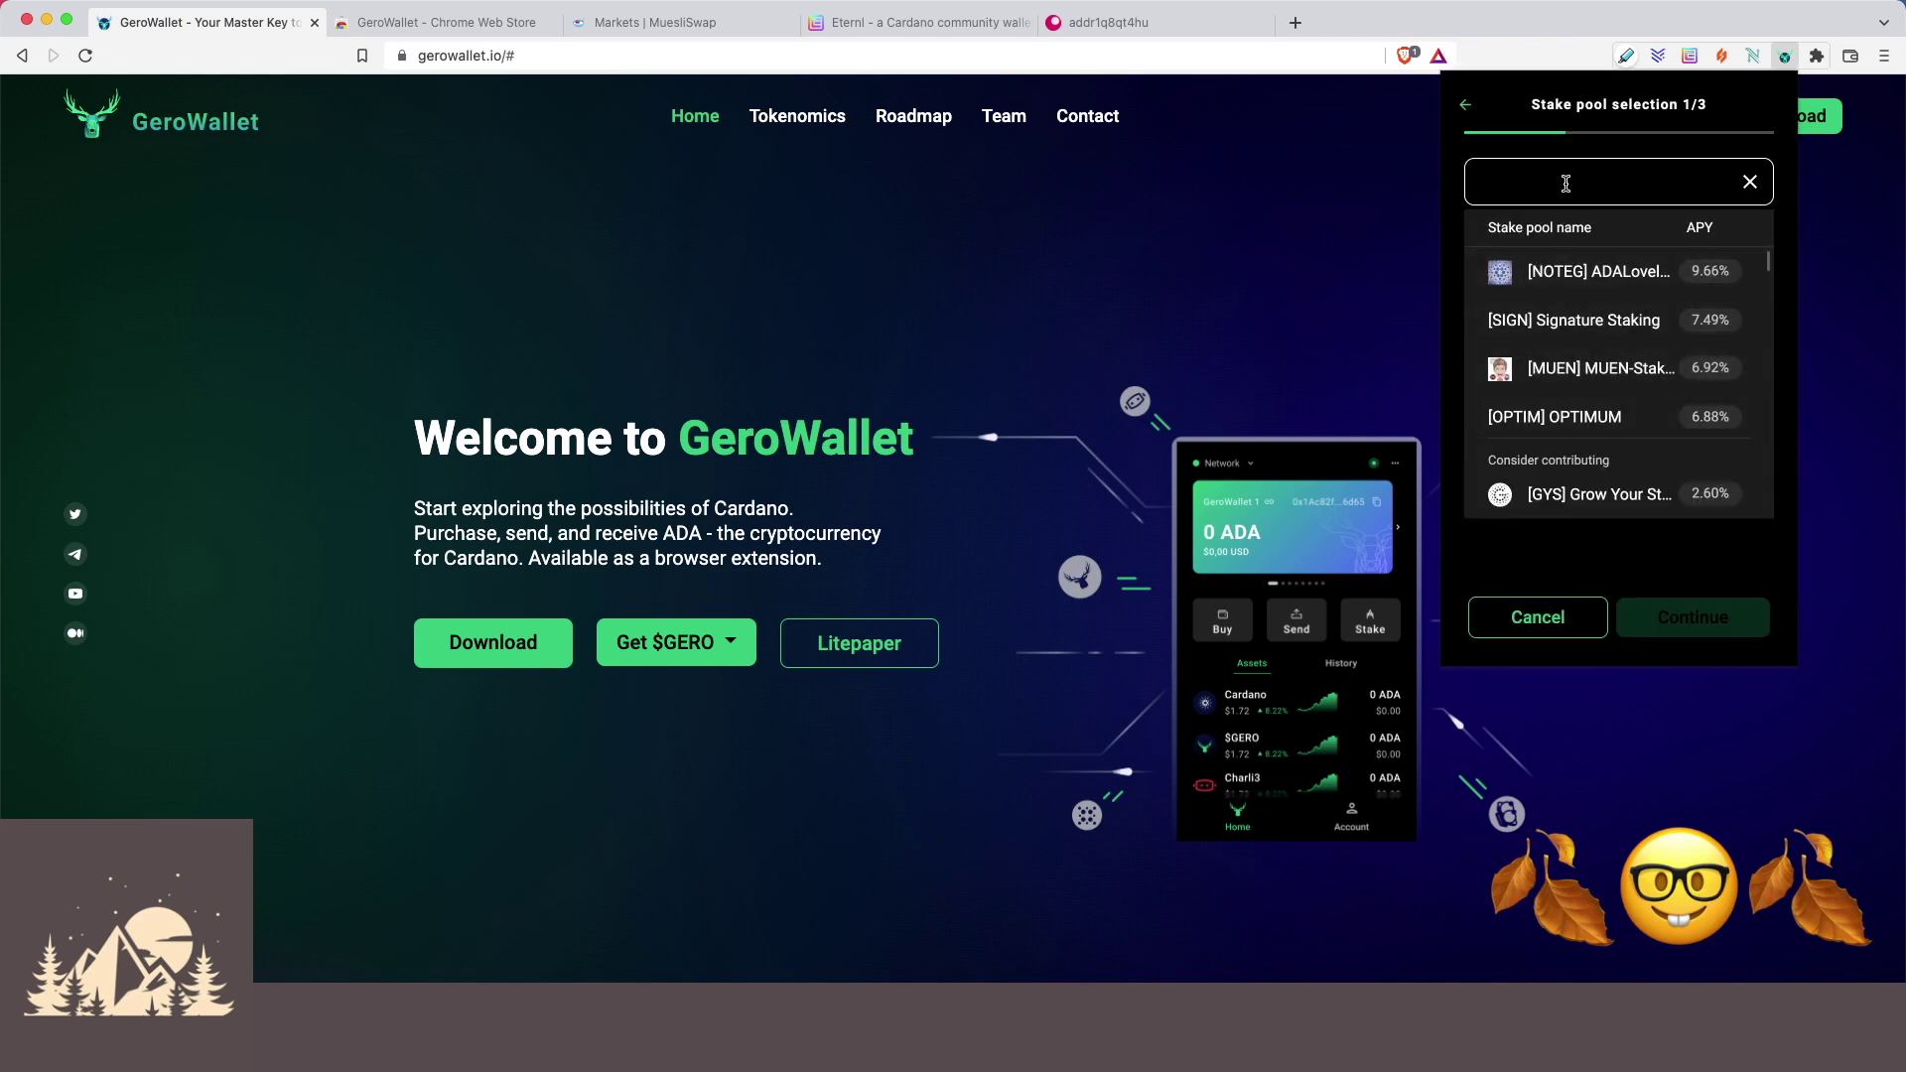
scroll(1578, 397, down, 10)
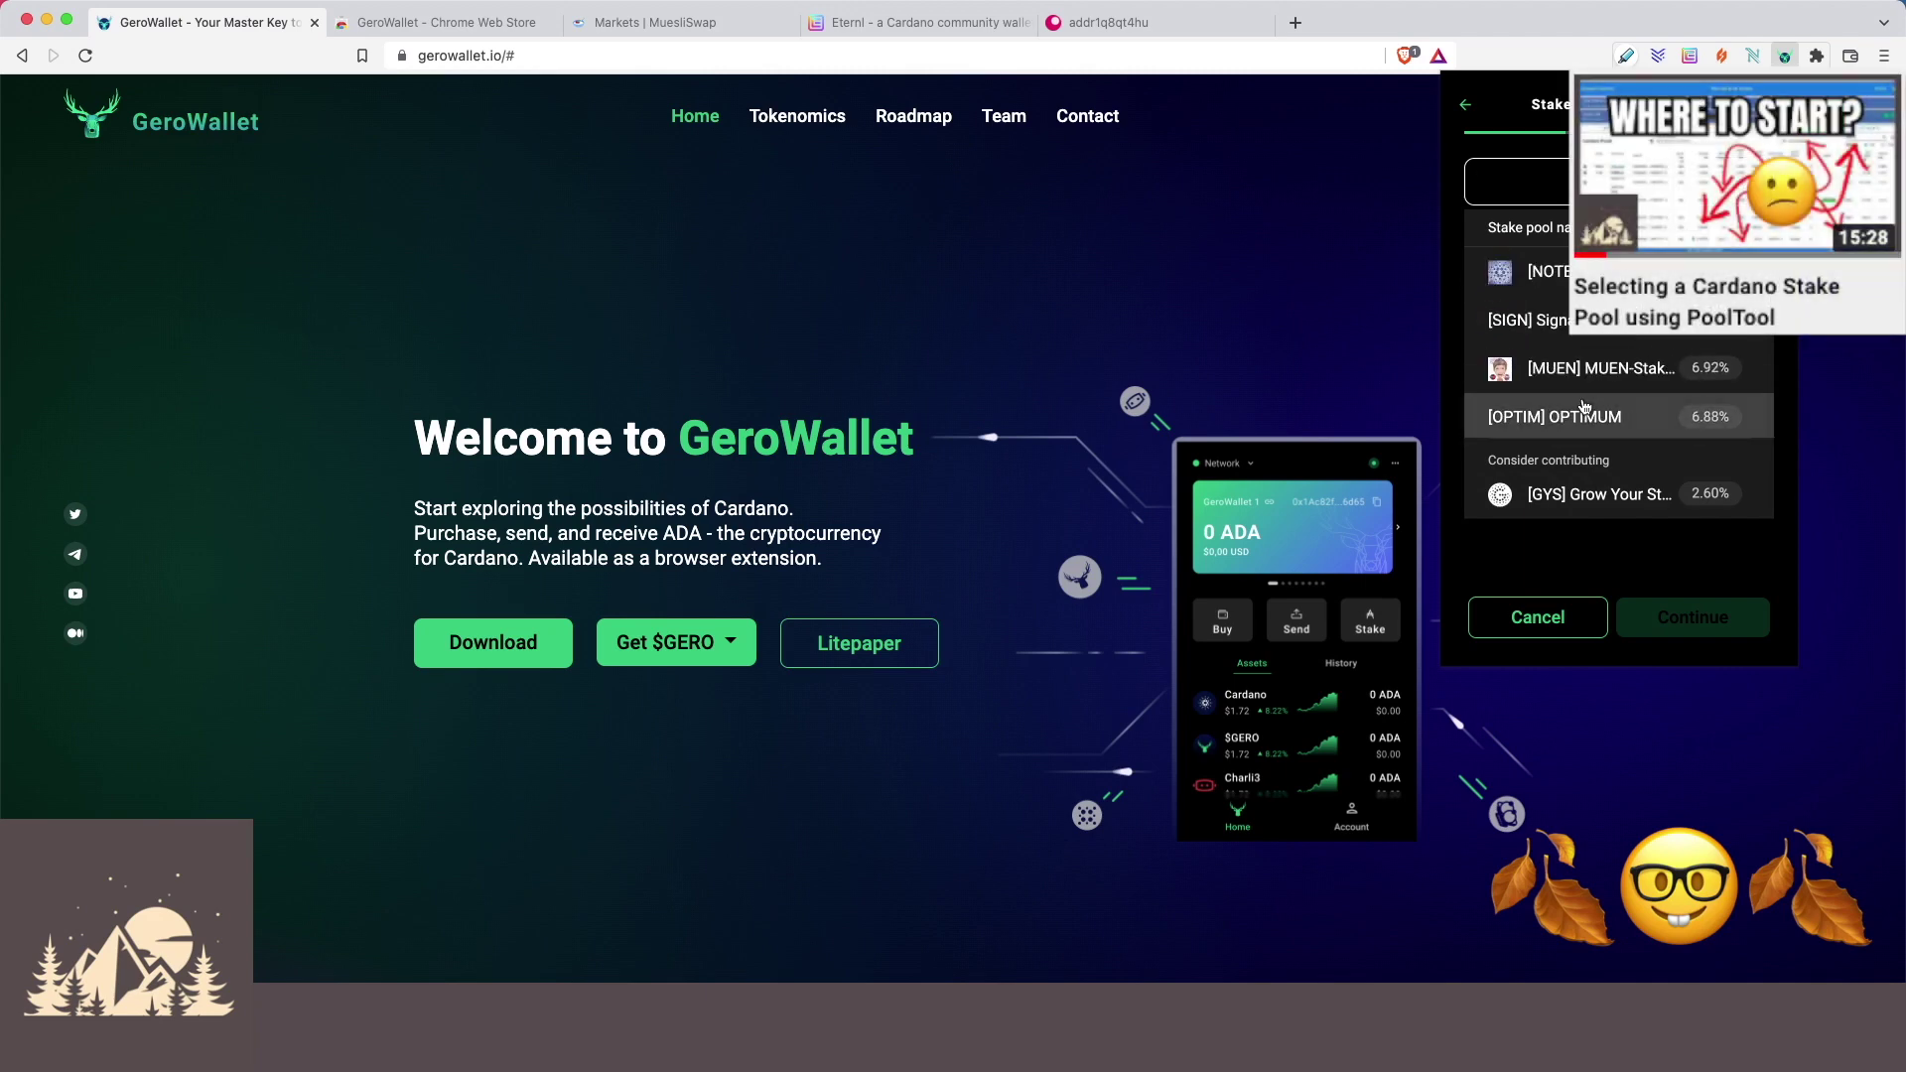
click(1583, 424)
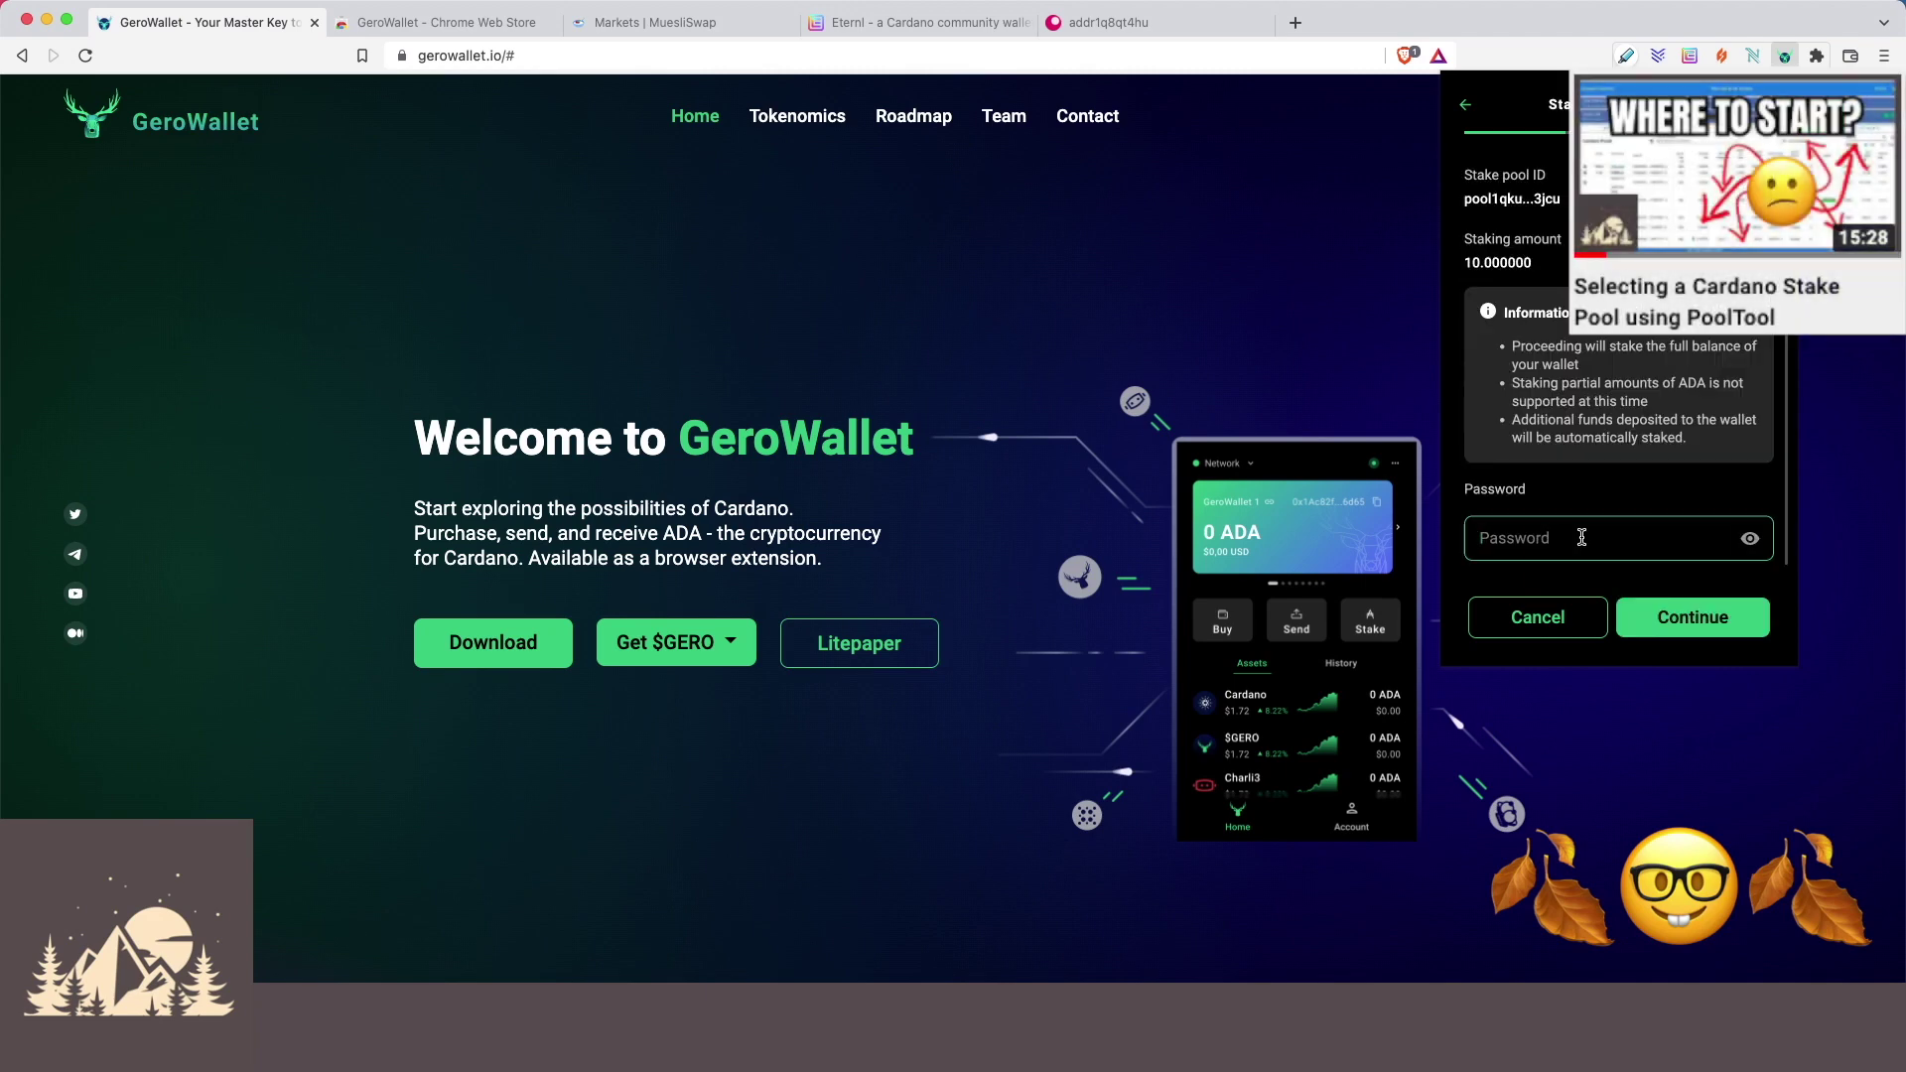
text(•••)
key(Return)
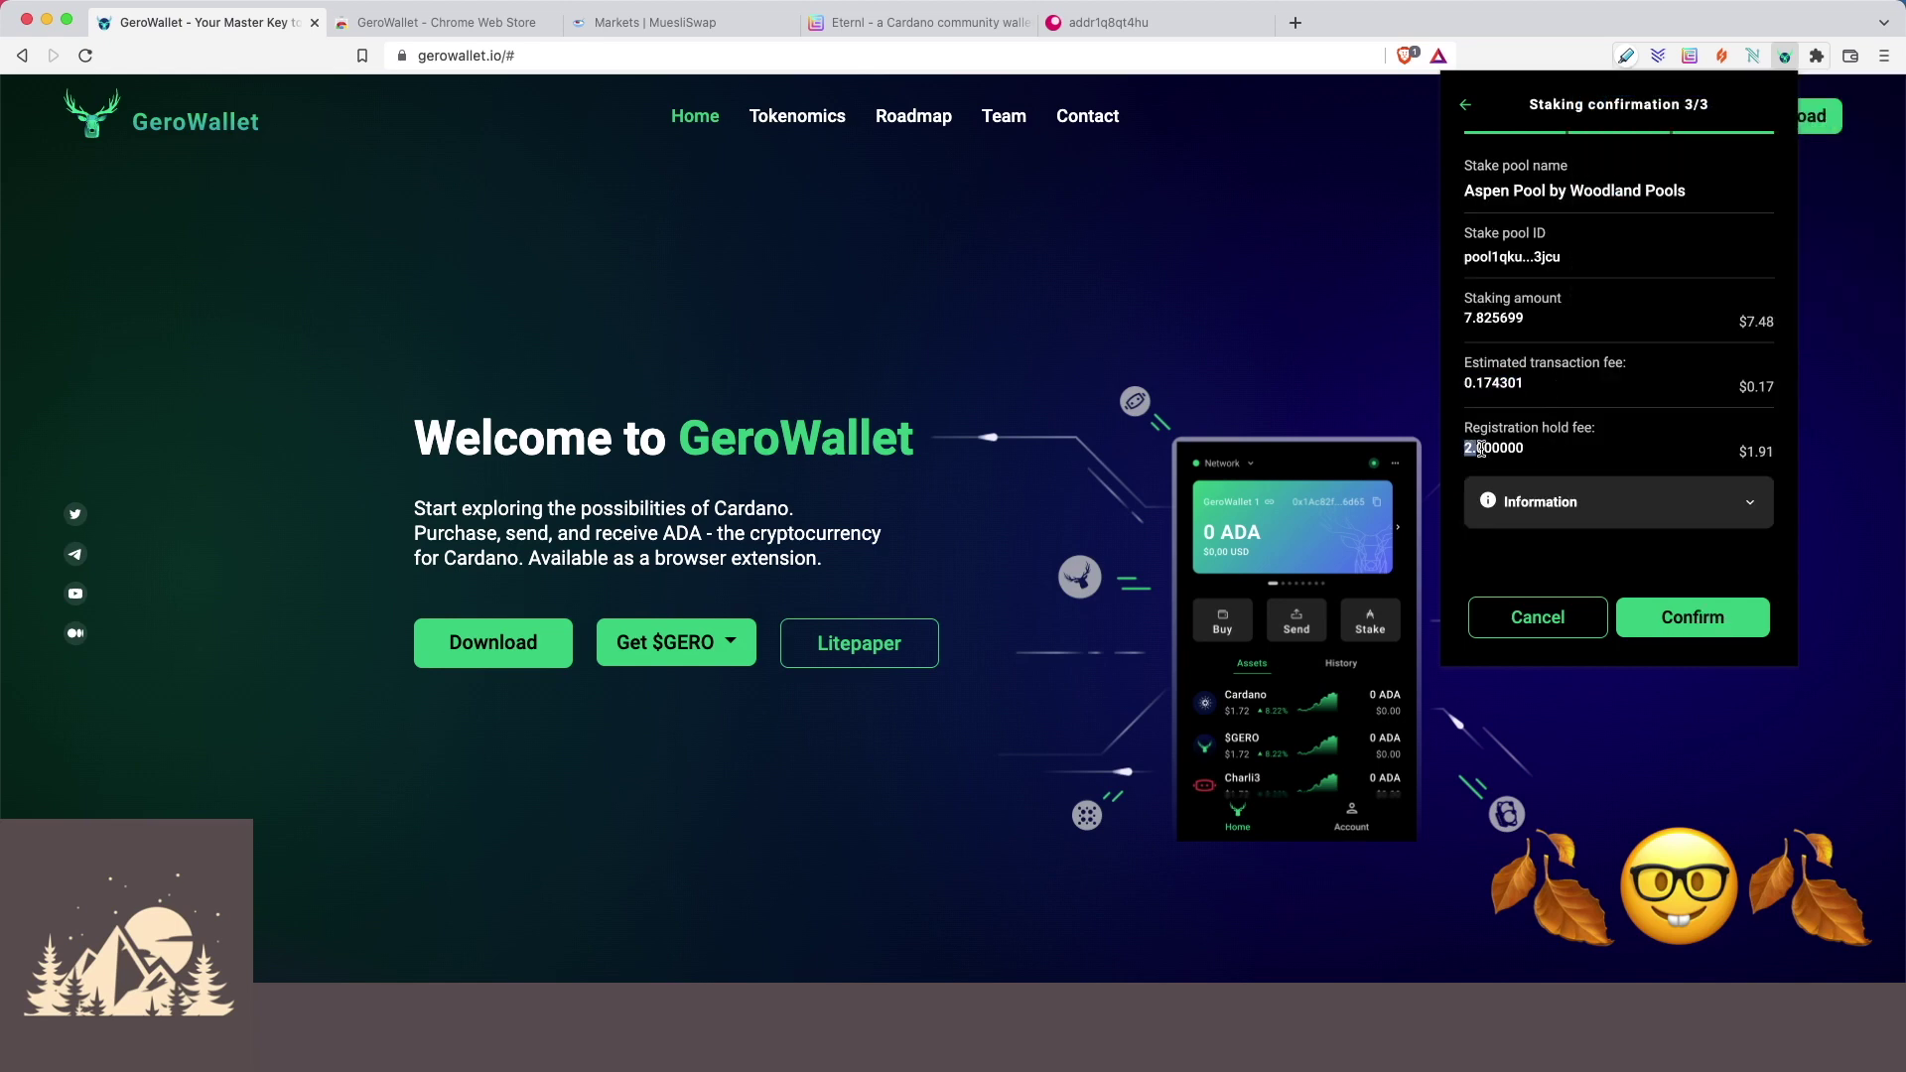
click(1687, 625)
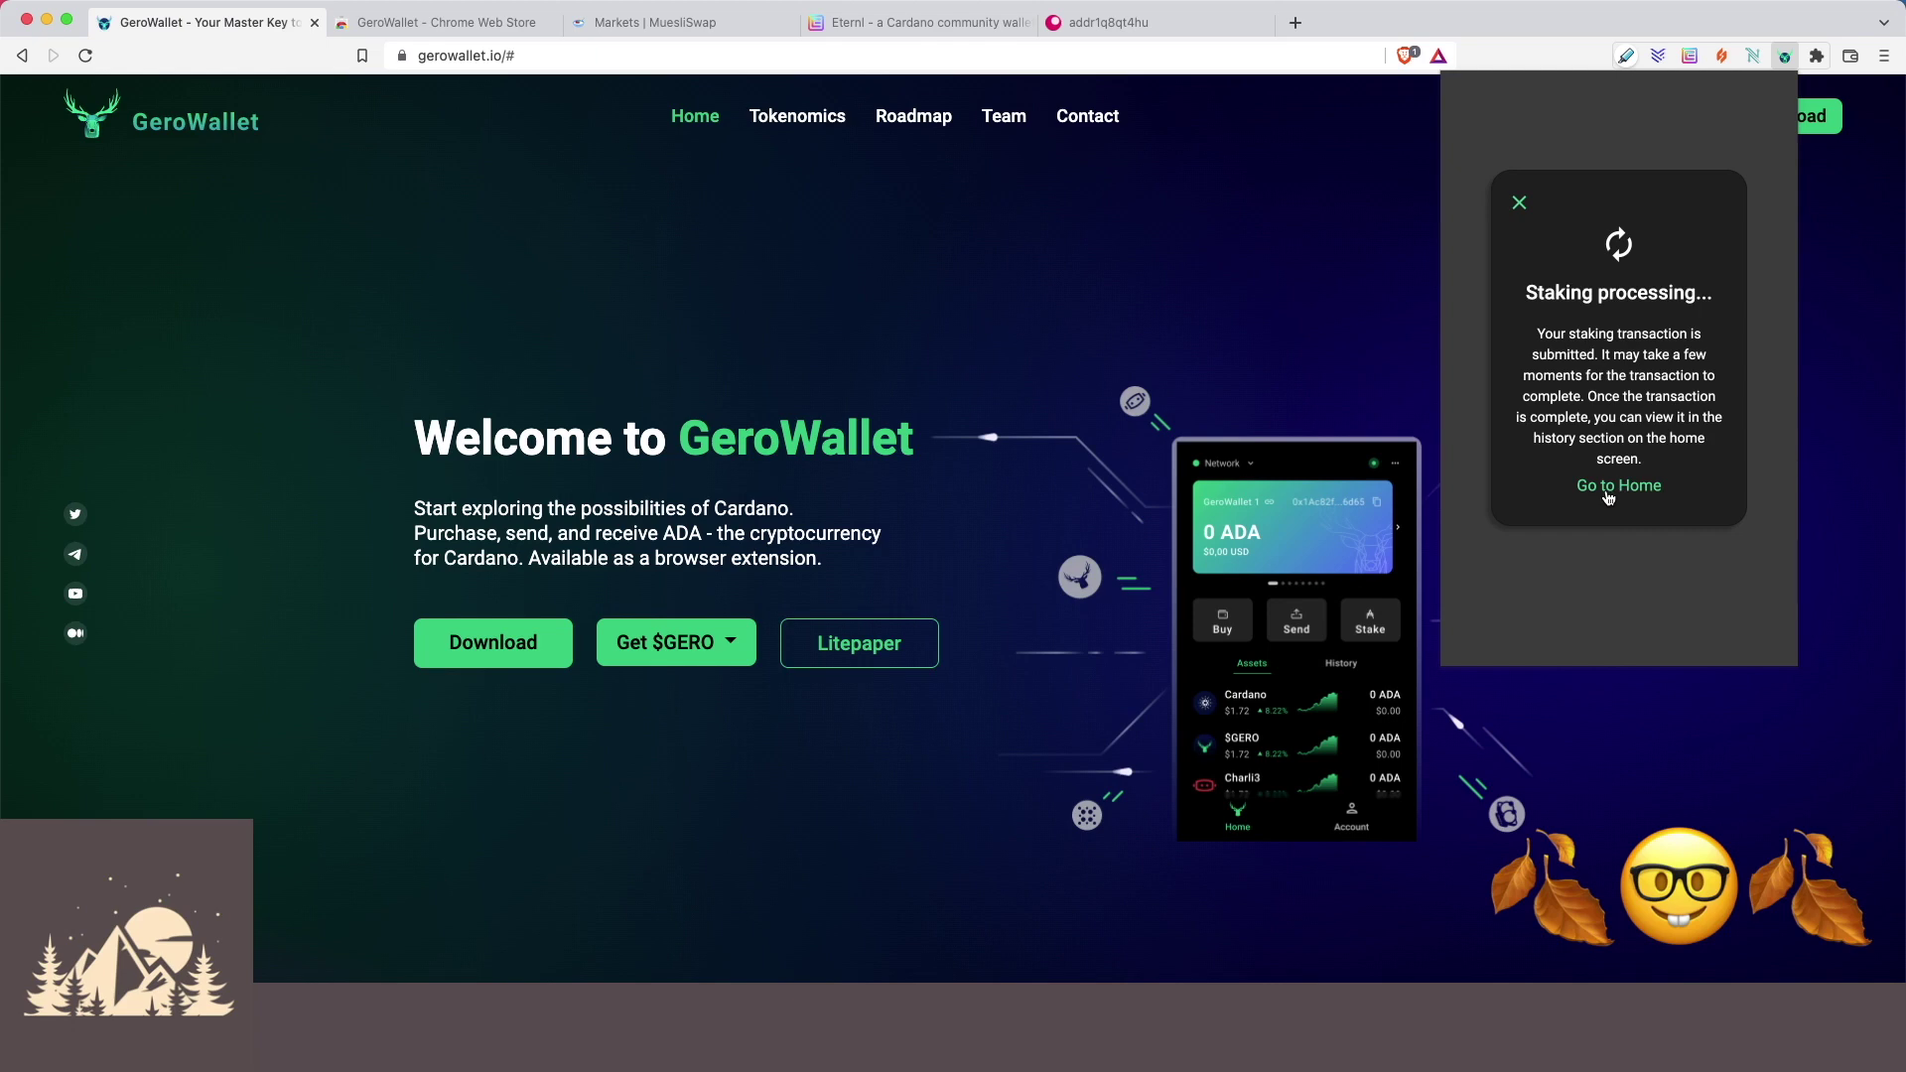
click(1610, 492)
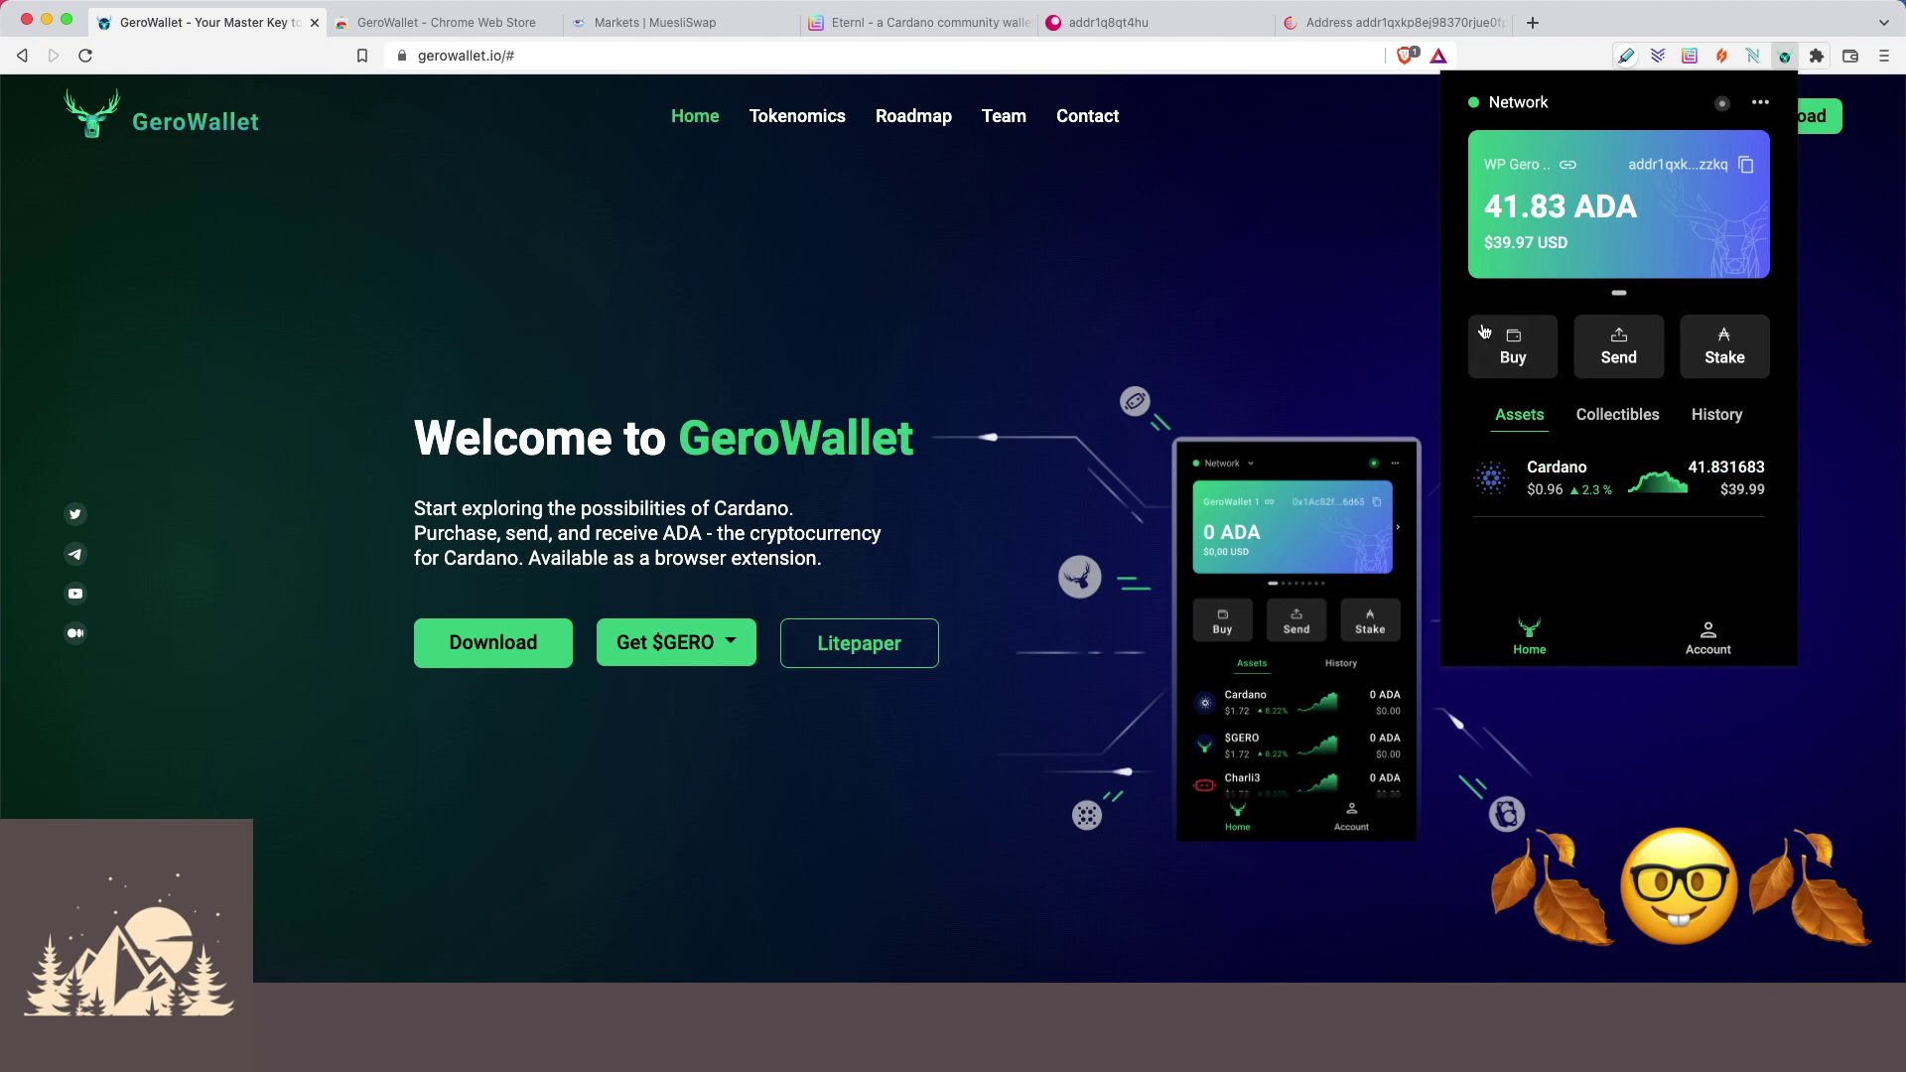
Look at the Buy ADA page without buying, then show the wallet's History tab.
click(1515, 350)
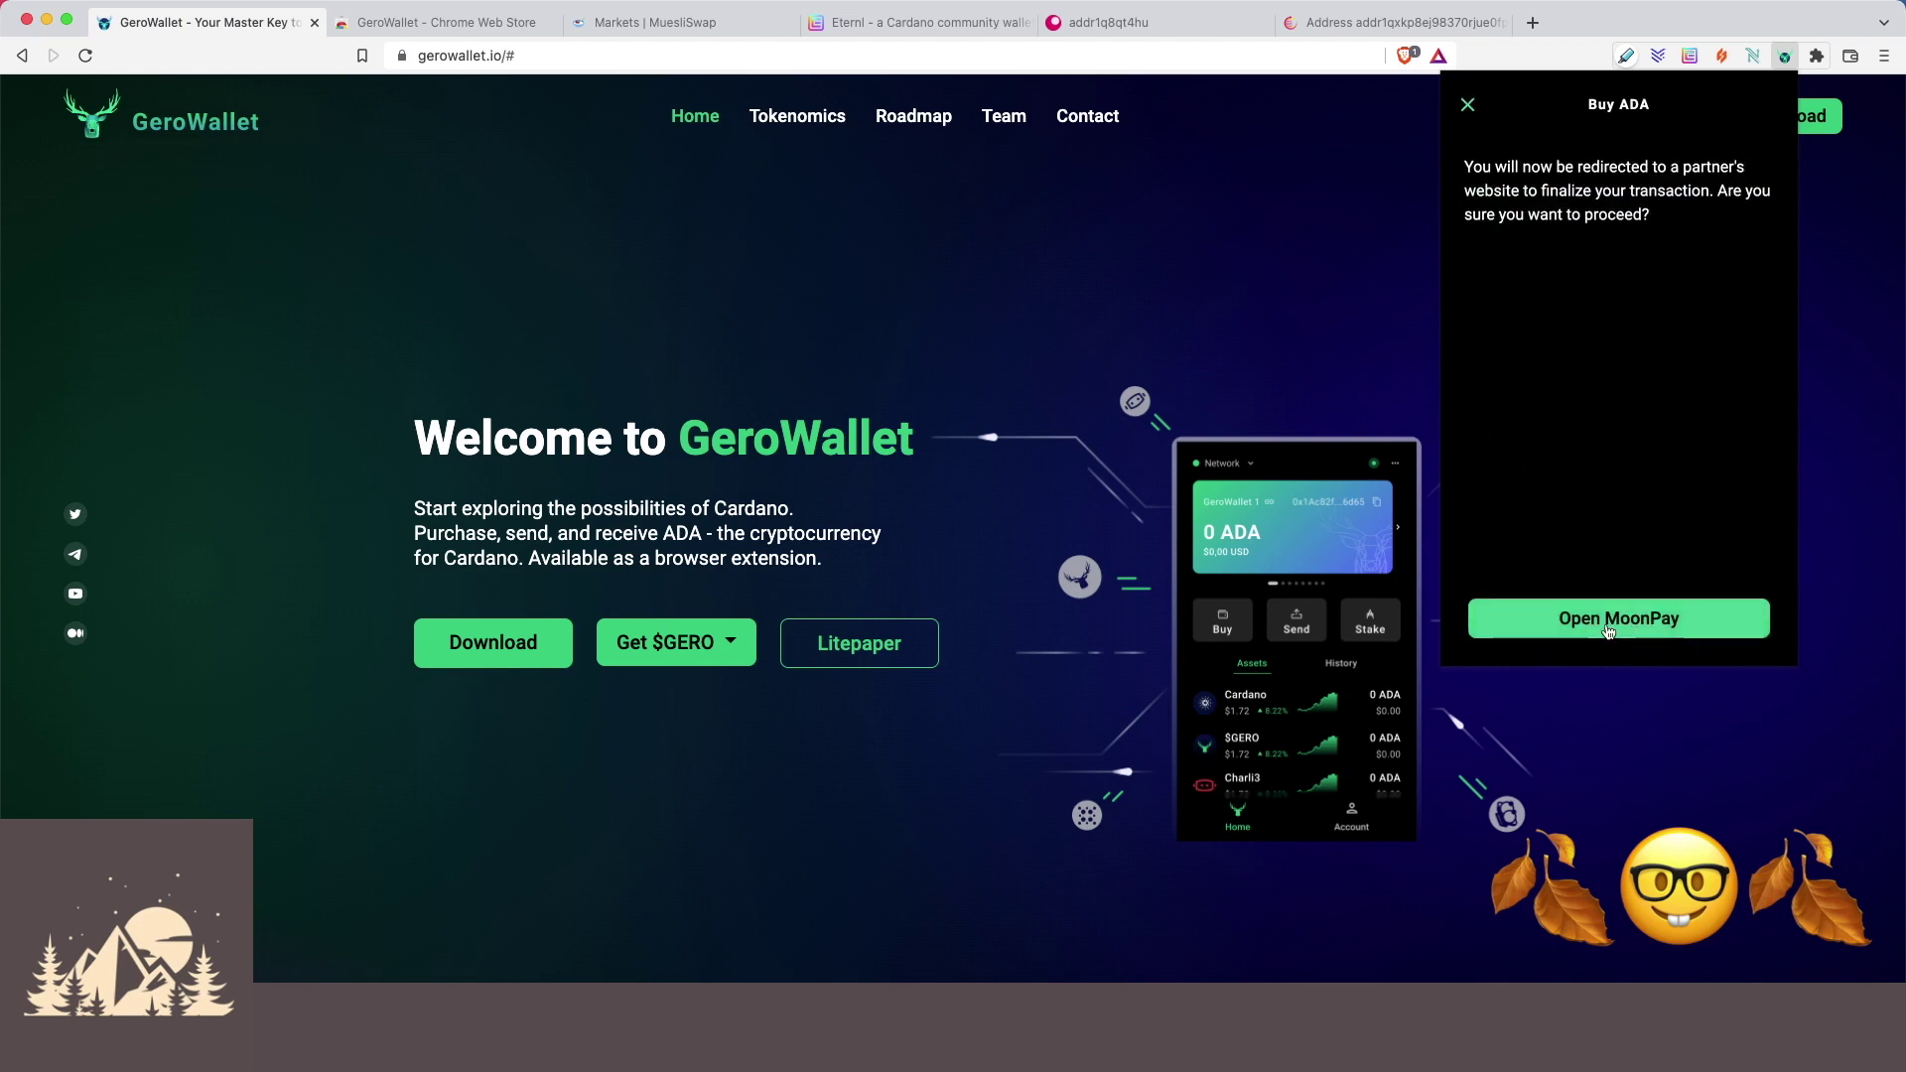
click(1469, 105)
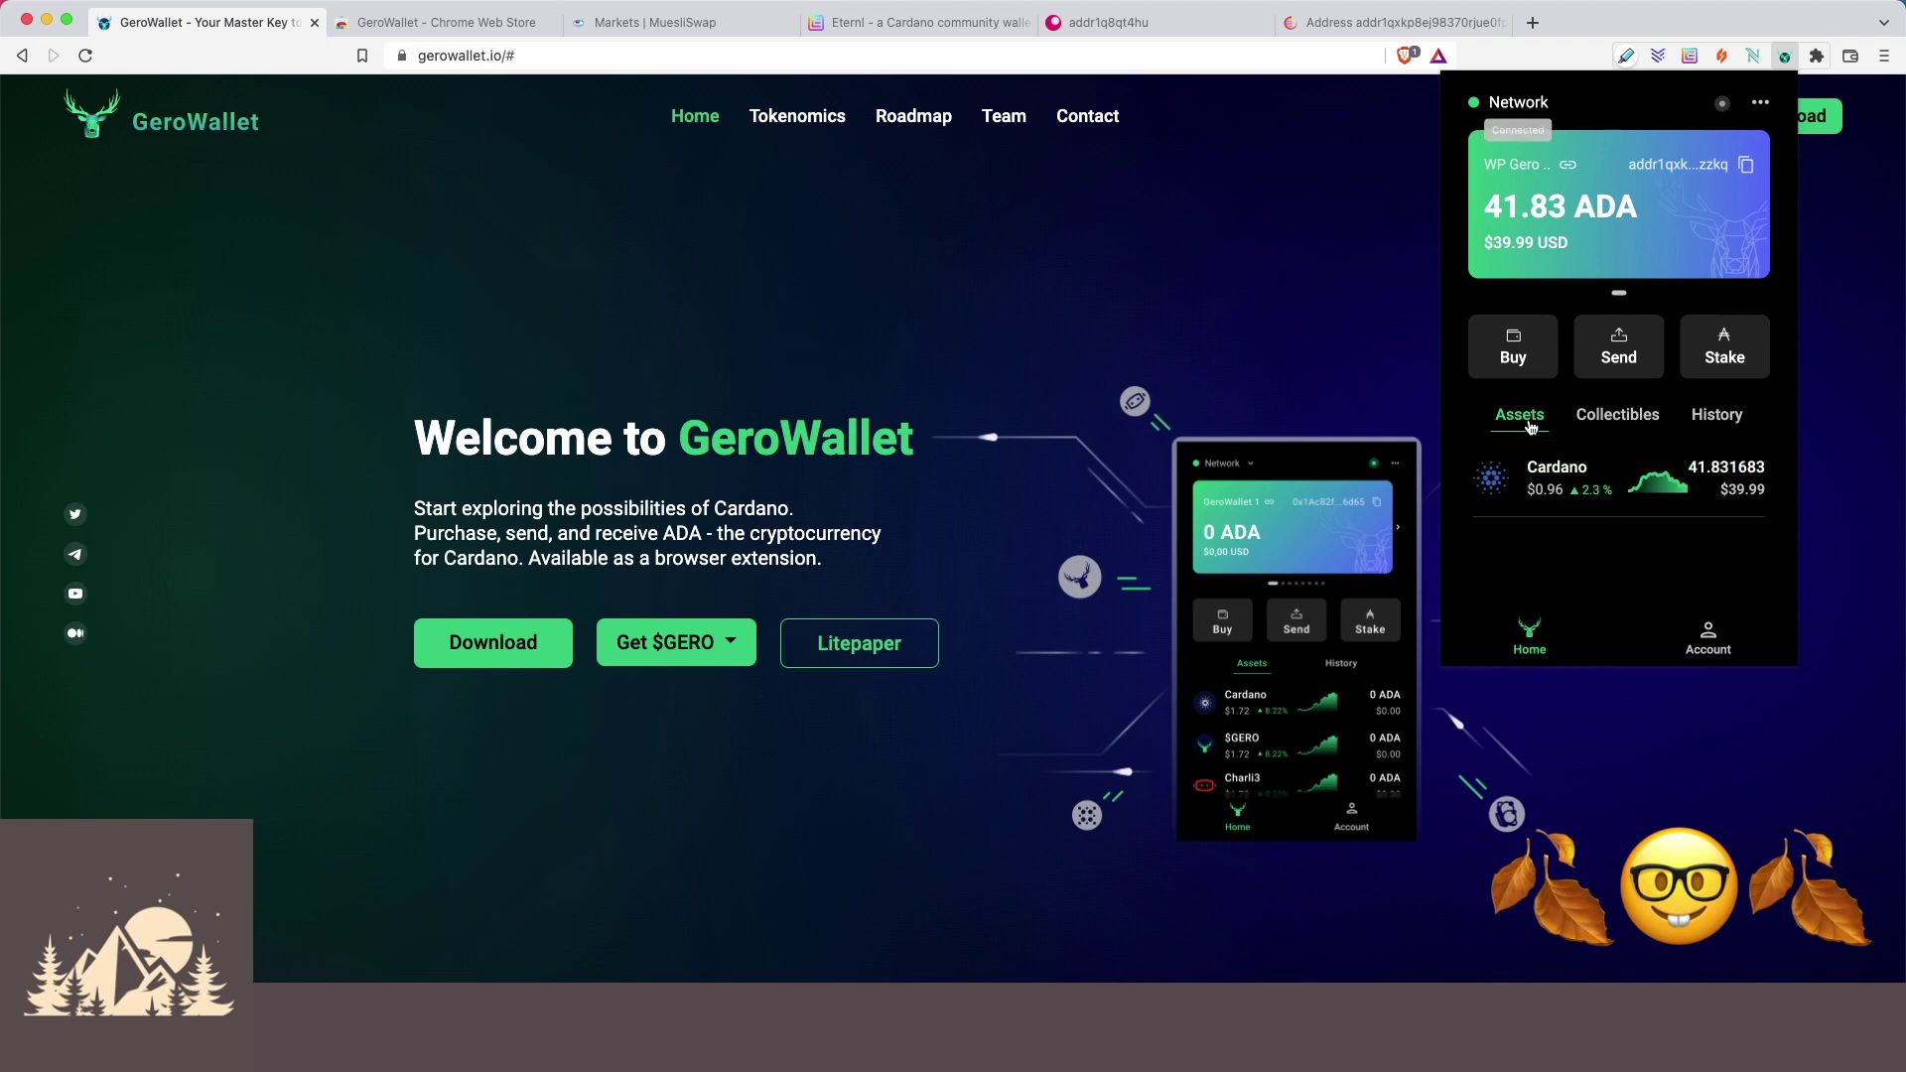
click(1716, 419)
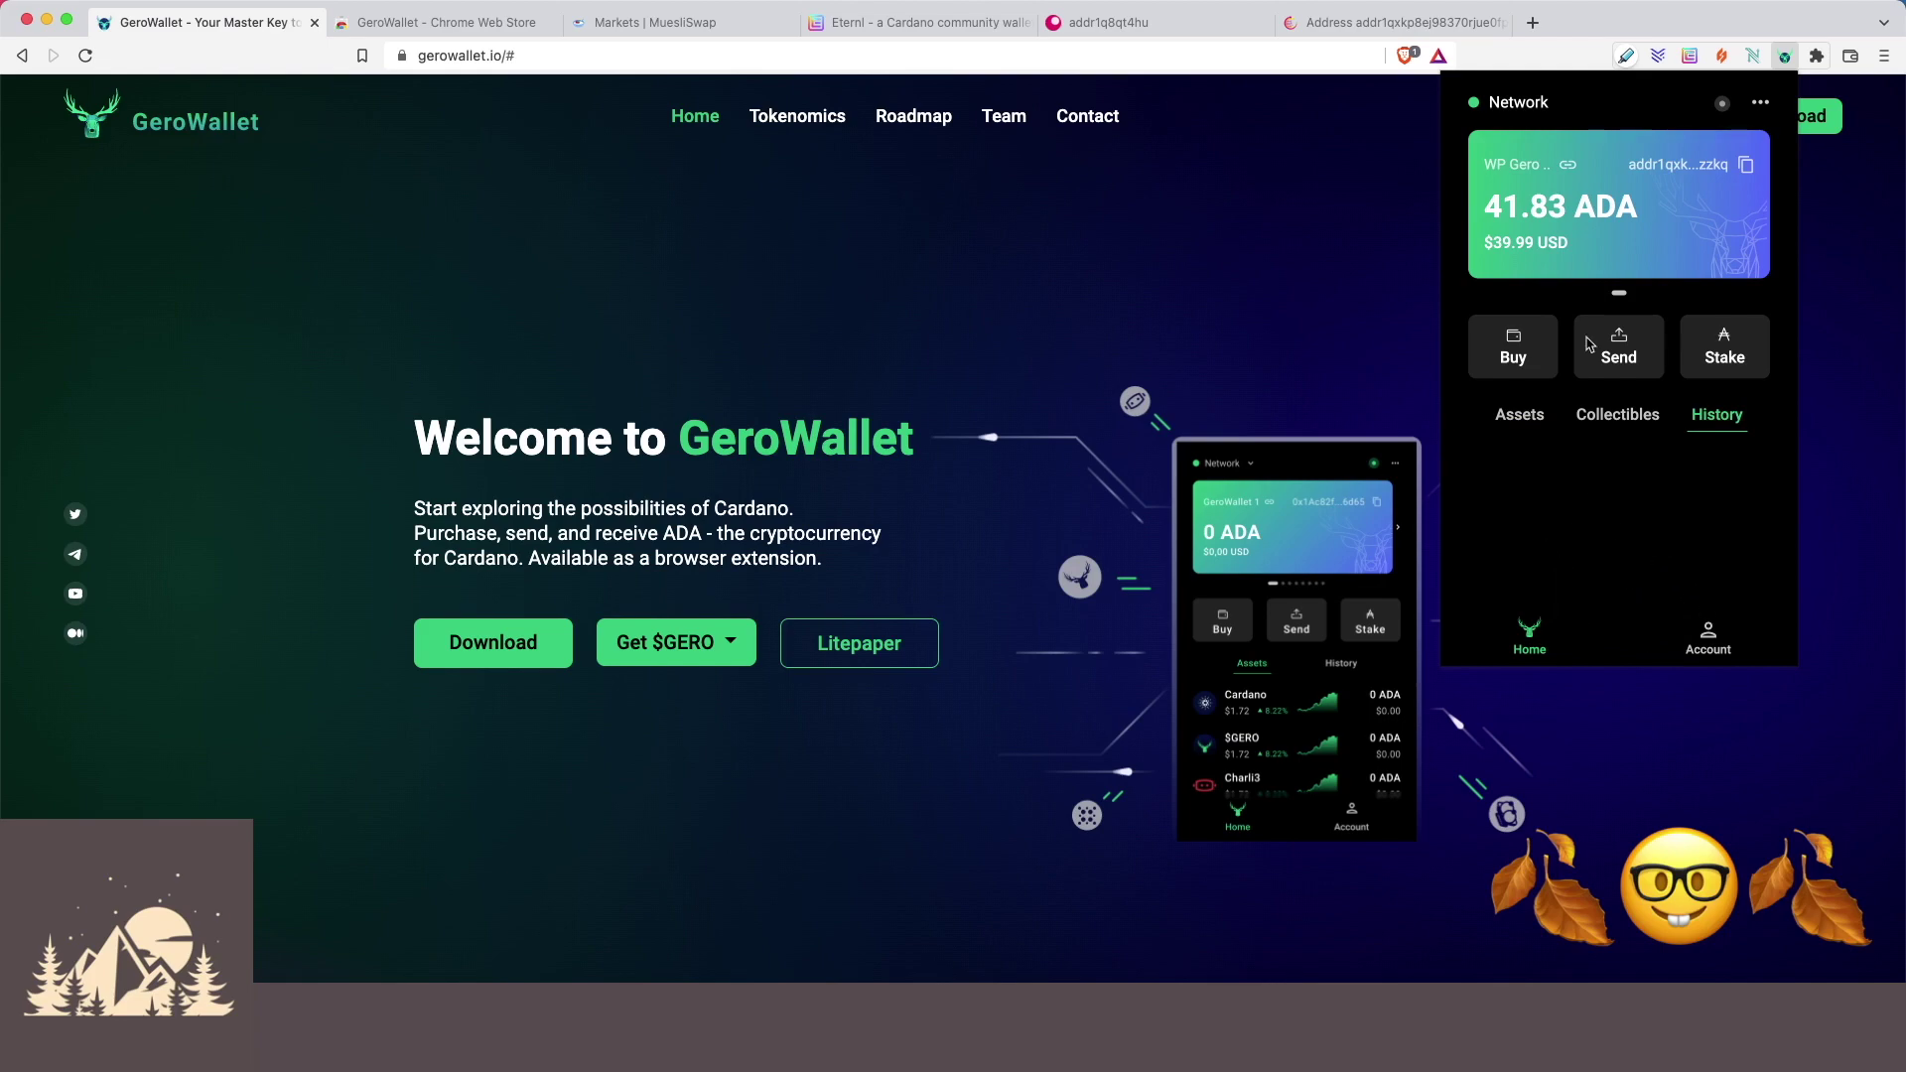
Scroll through the address's Cardanoscan transactions, finding the outgoing 3 ADA transfer and incoming deposits.
click(1338, 30)
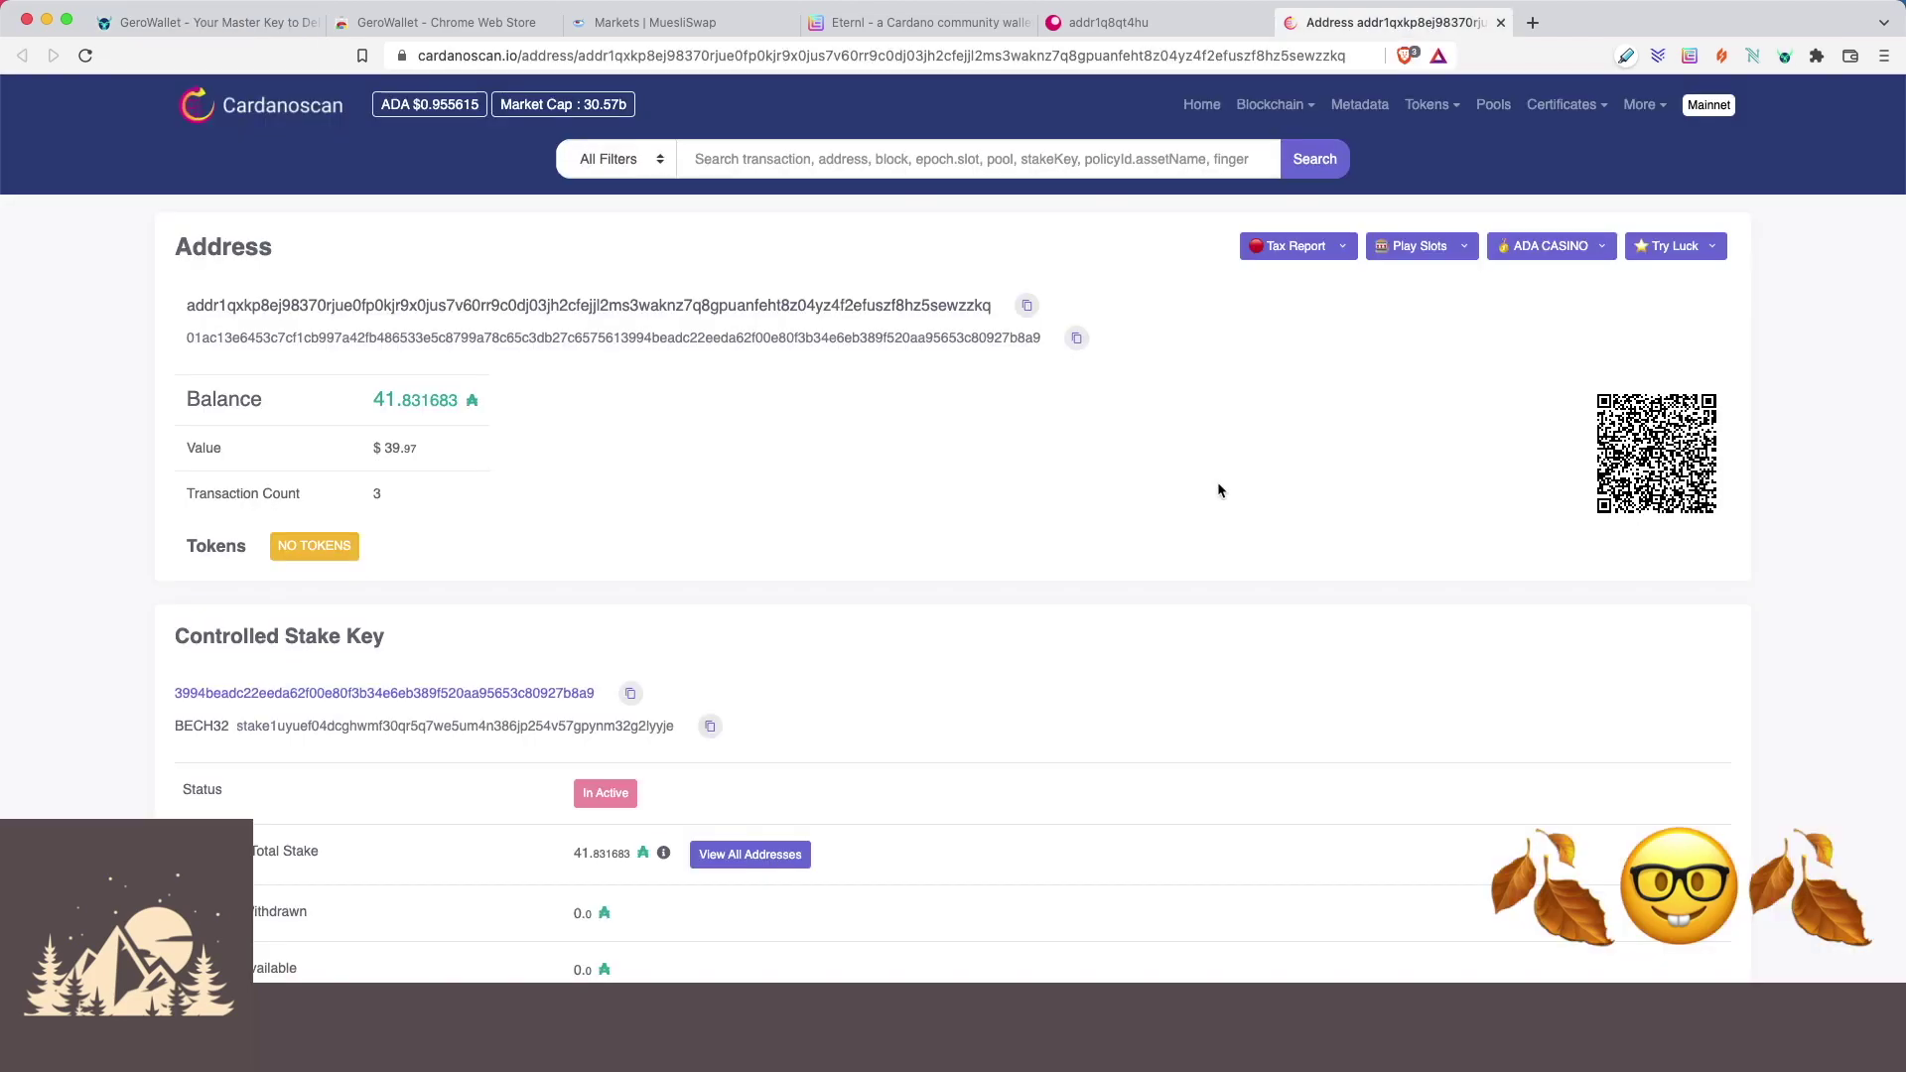
scroll(1225, 498, down, 10)
scroll(1223, 511, down, 1)
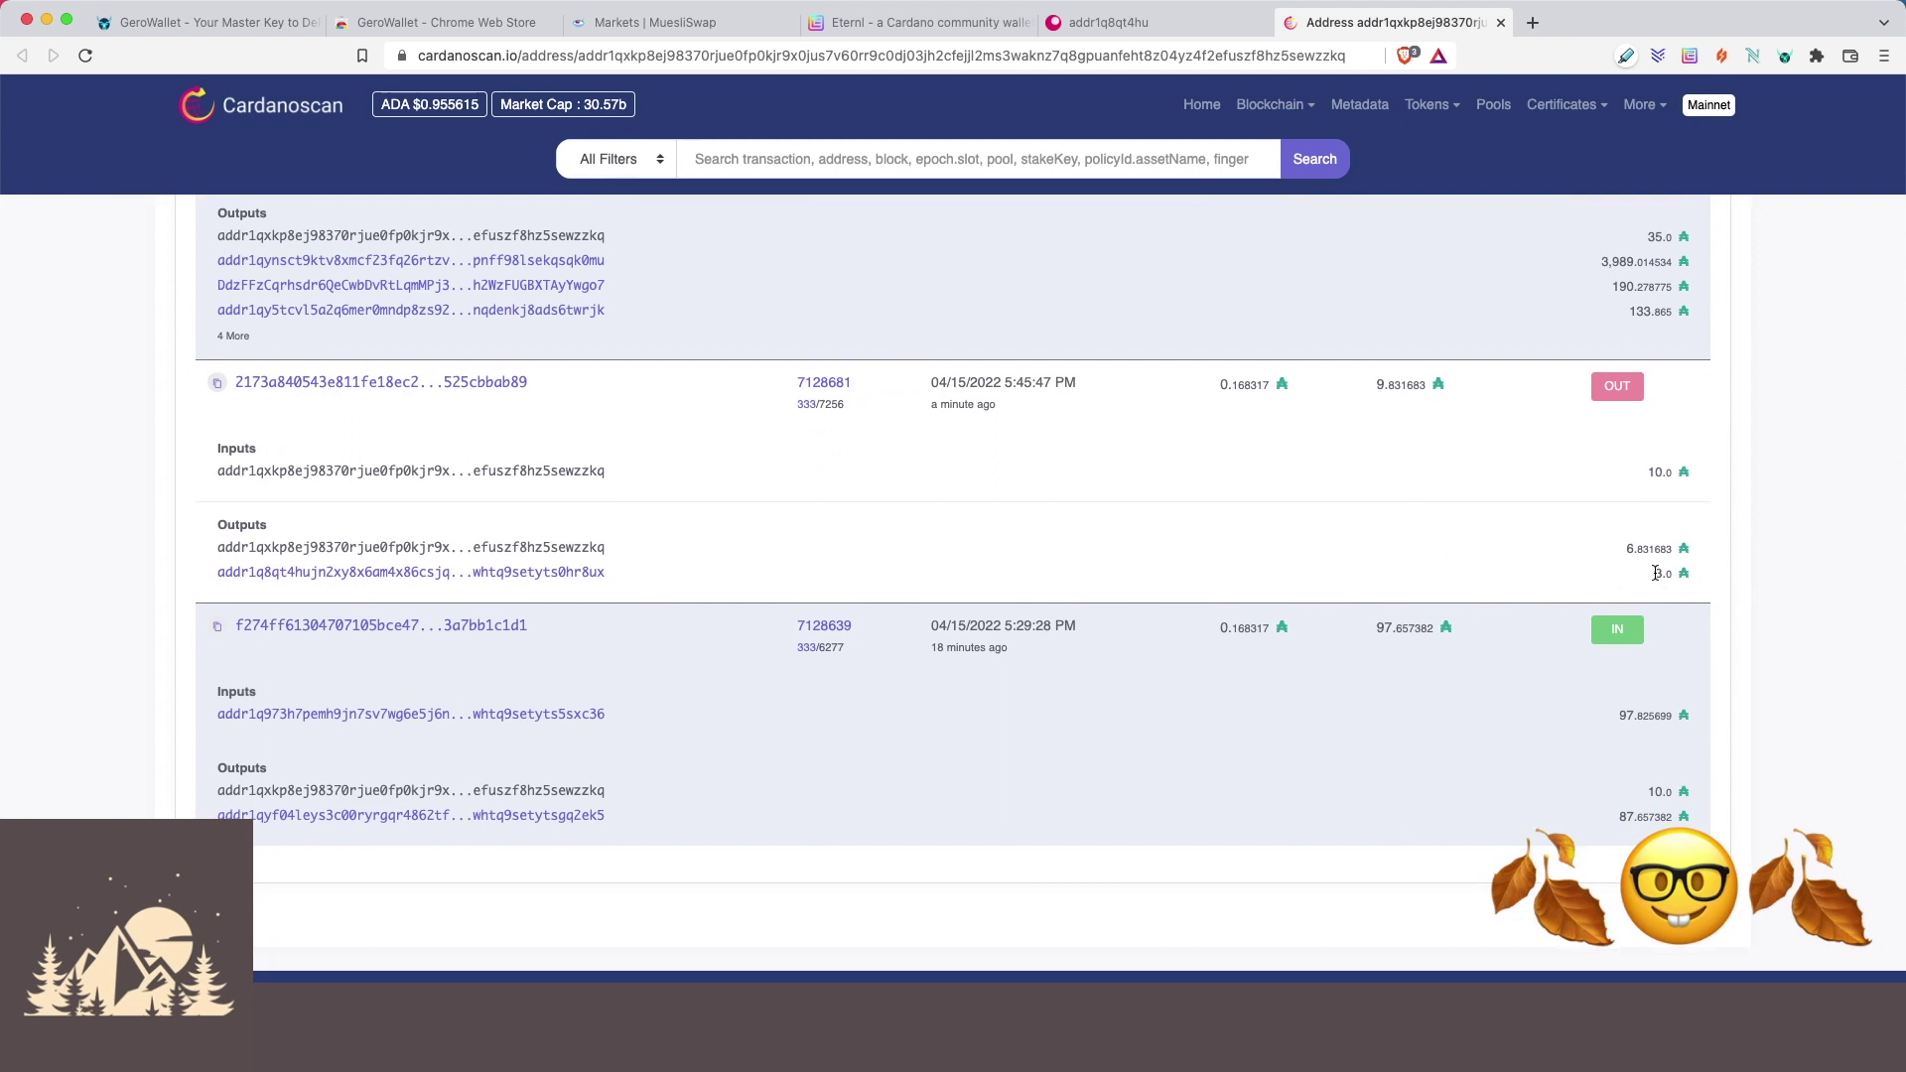
scroll(1459, 532, up, 1)
scroll(1394, 518, up, 4)
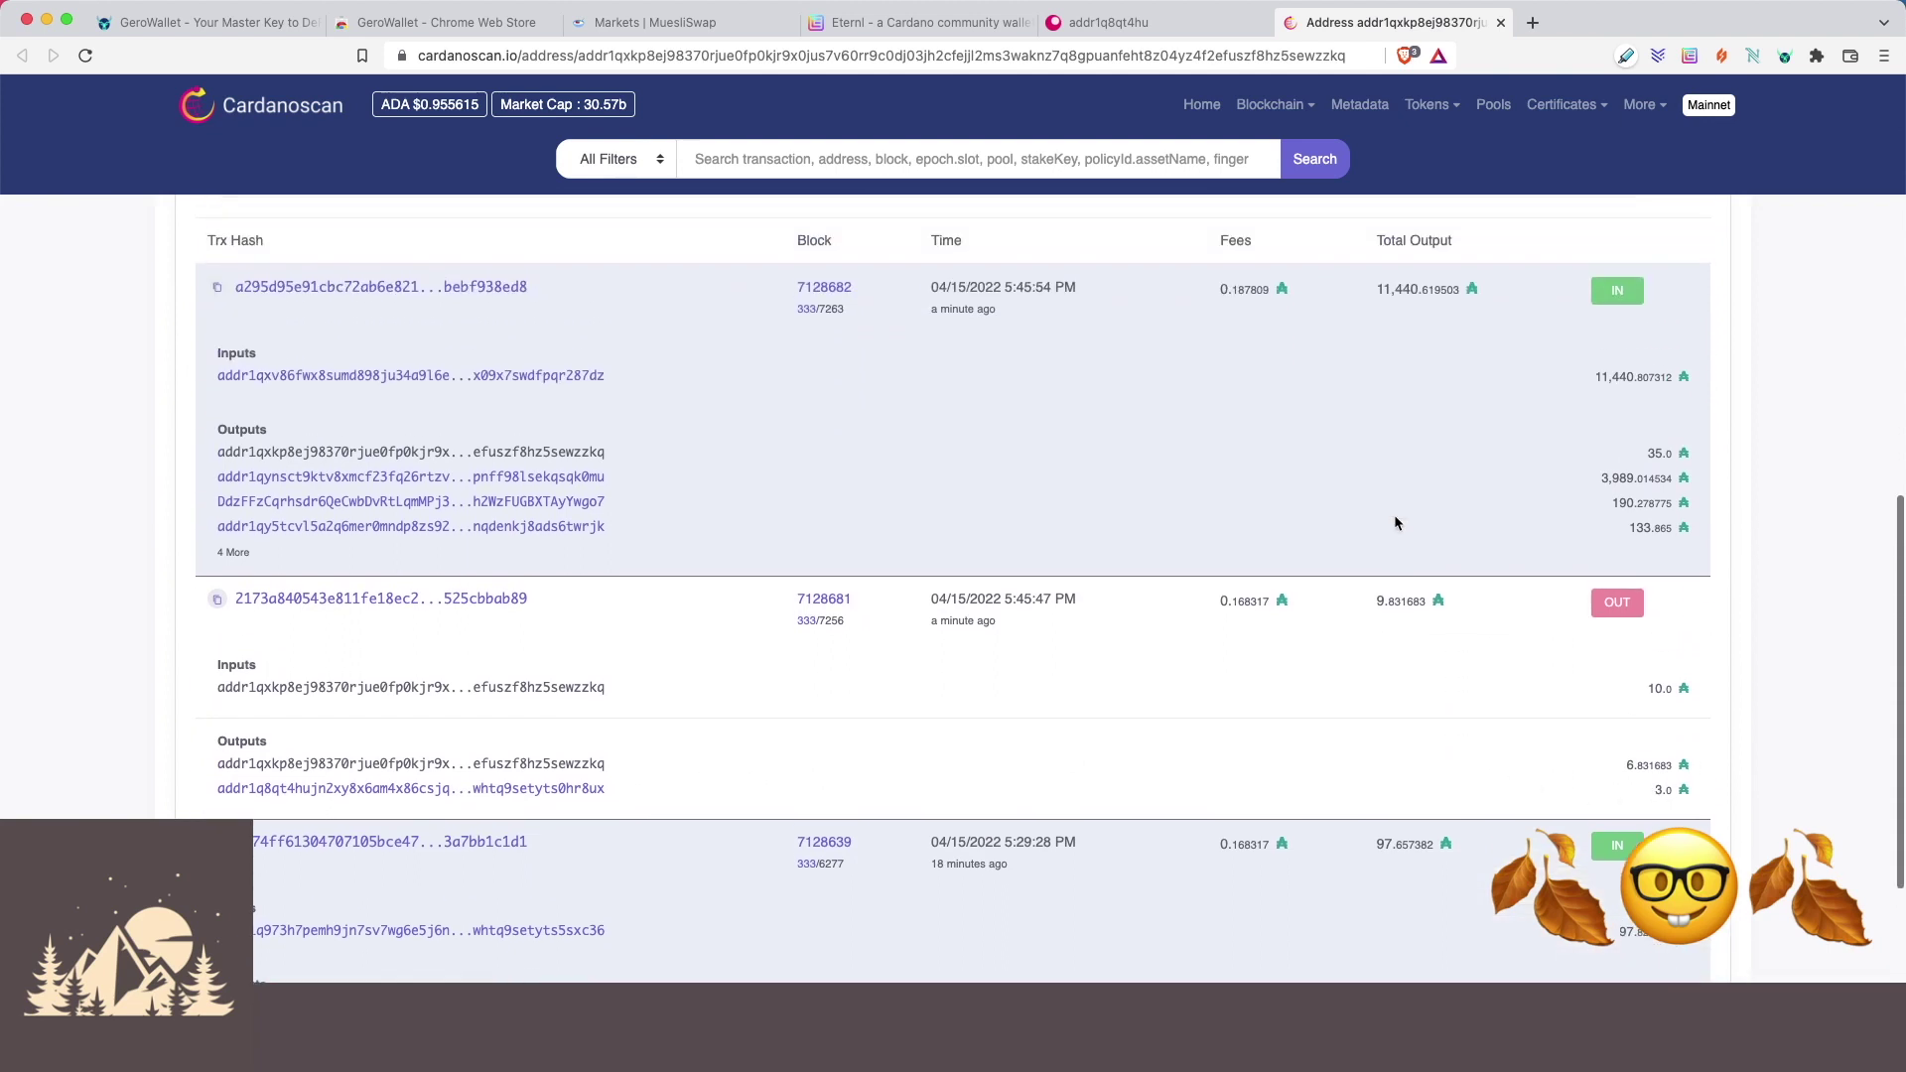
scroll(1394, 523, up, 3)
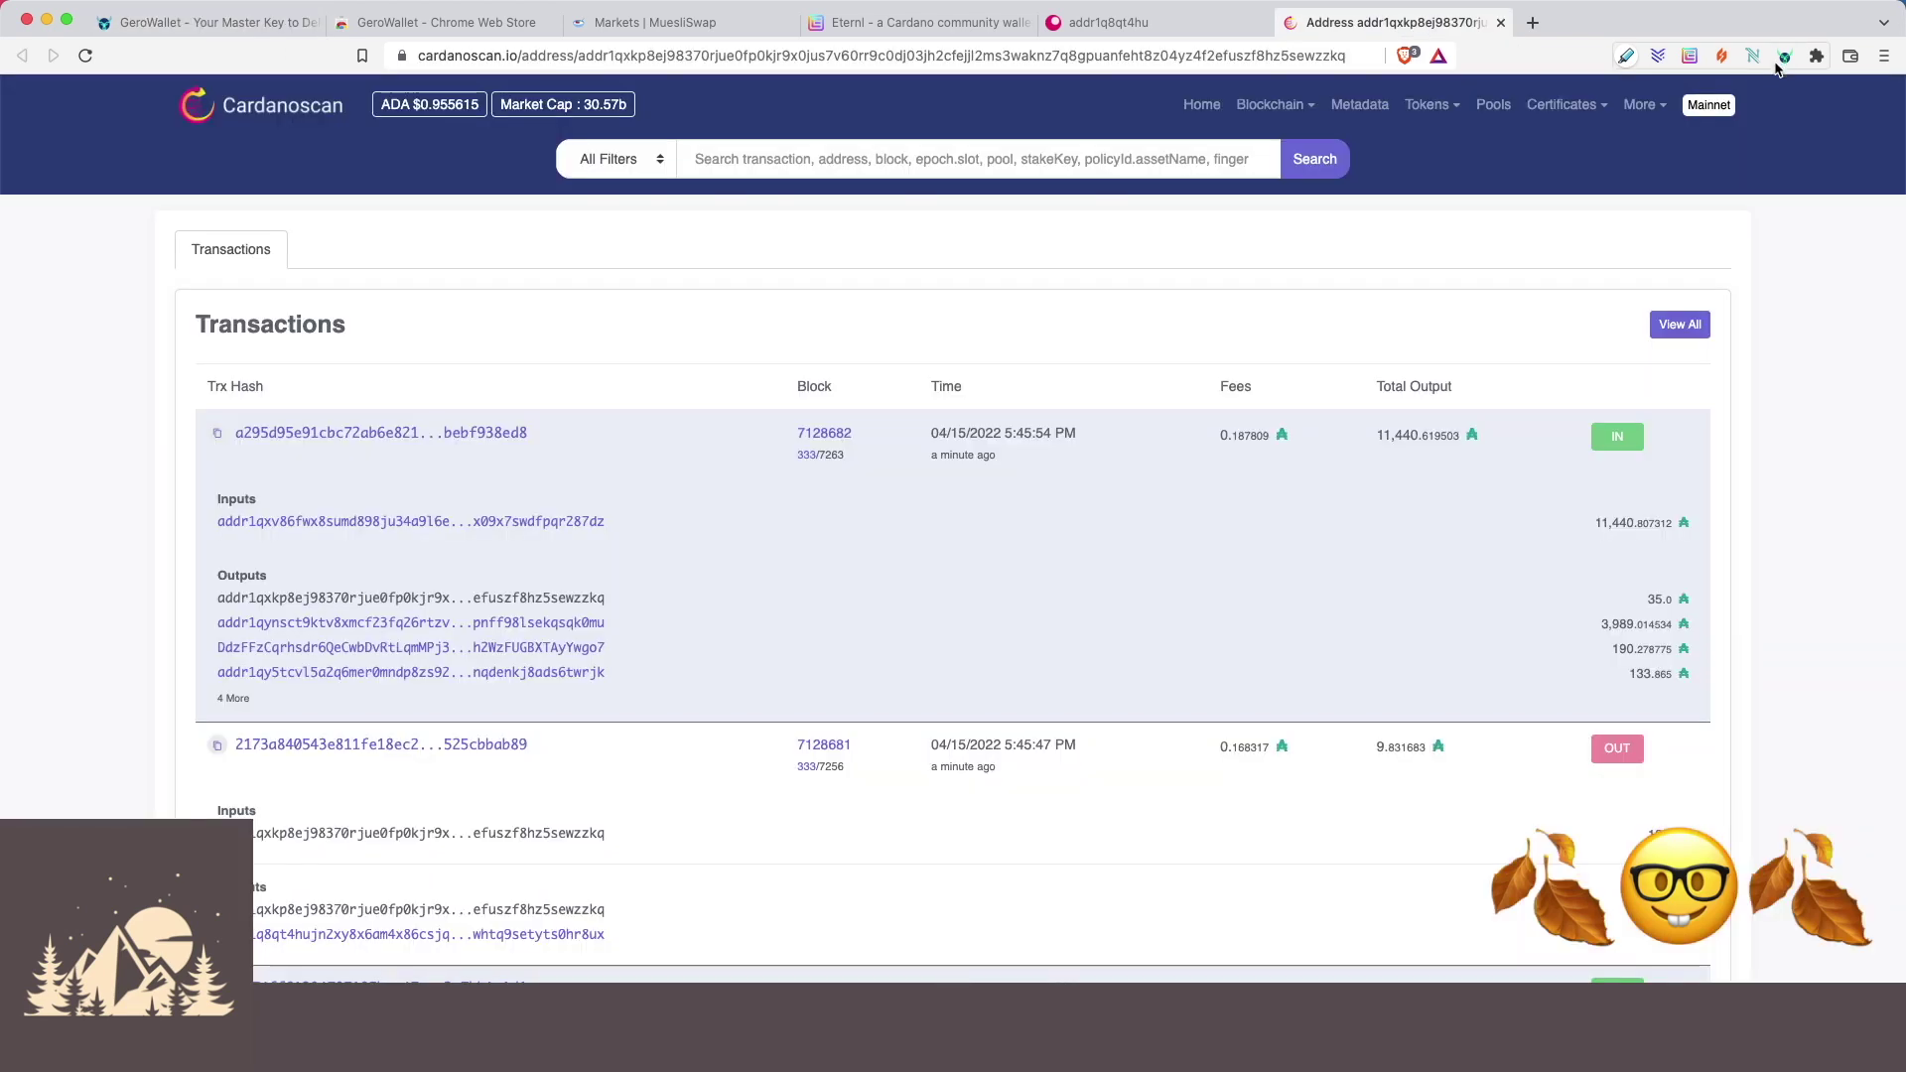
click(1784, 57)
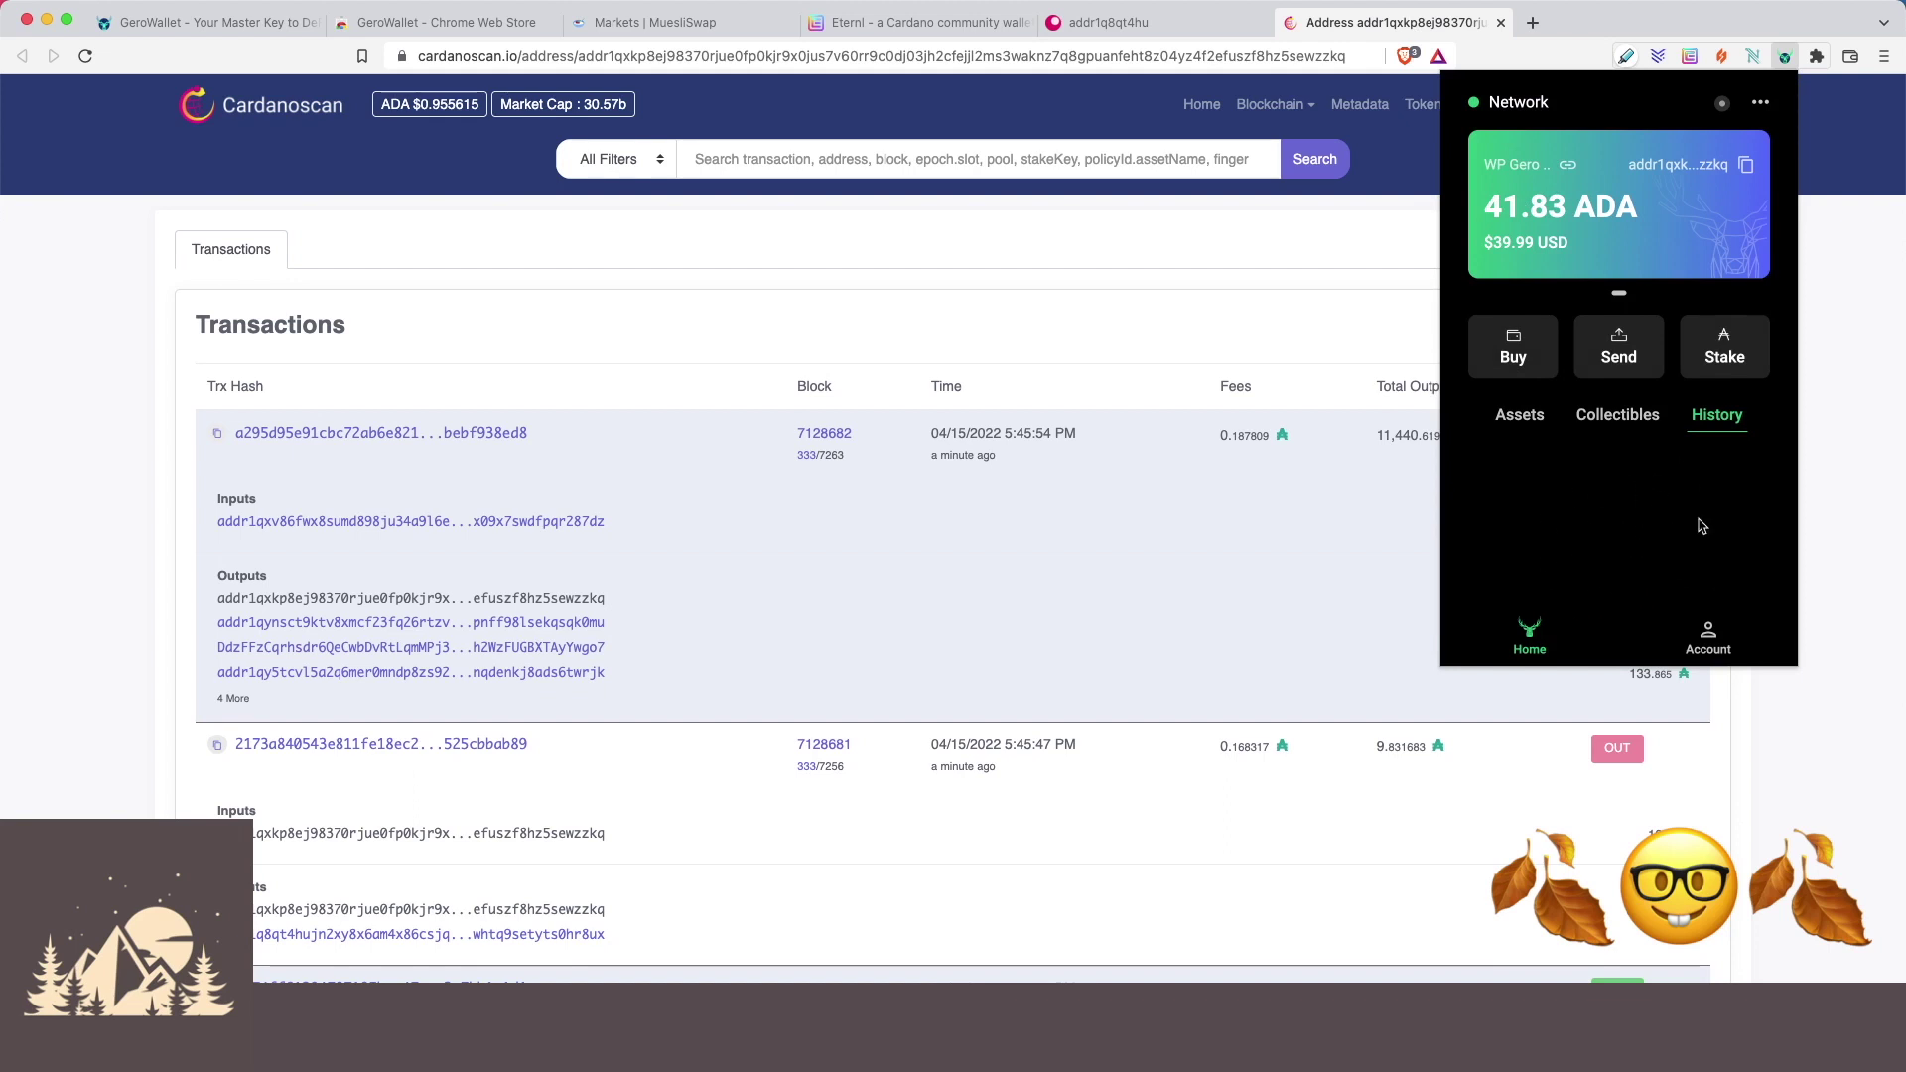
Check the wallet's Assets and History, cancelling a Send, ending on 41.831683 ADA ($39.99).
click(1535, 419)
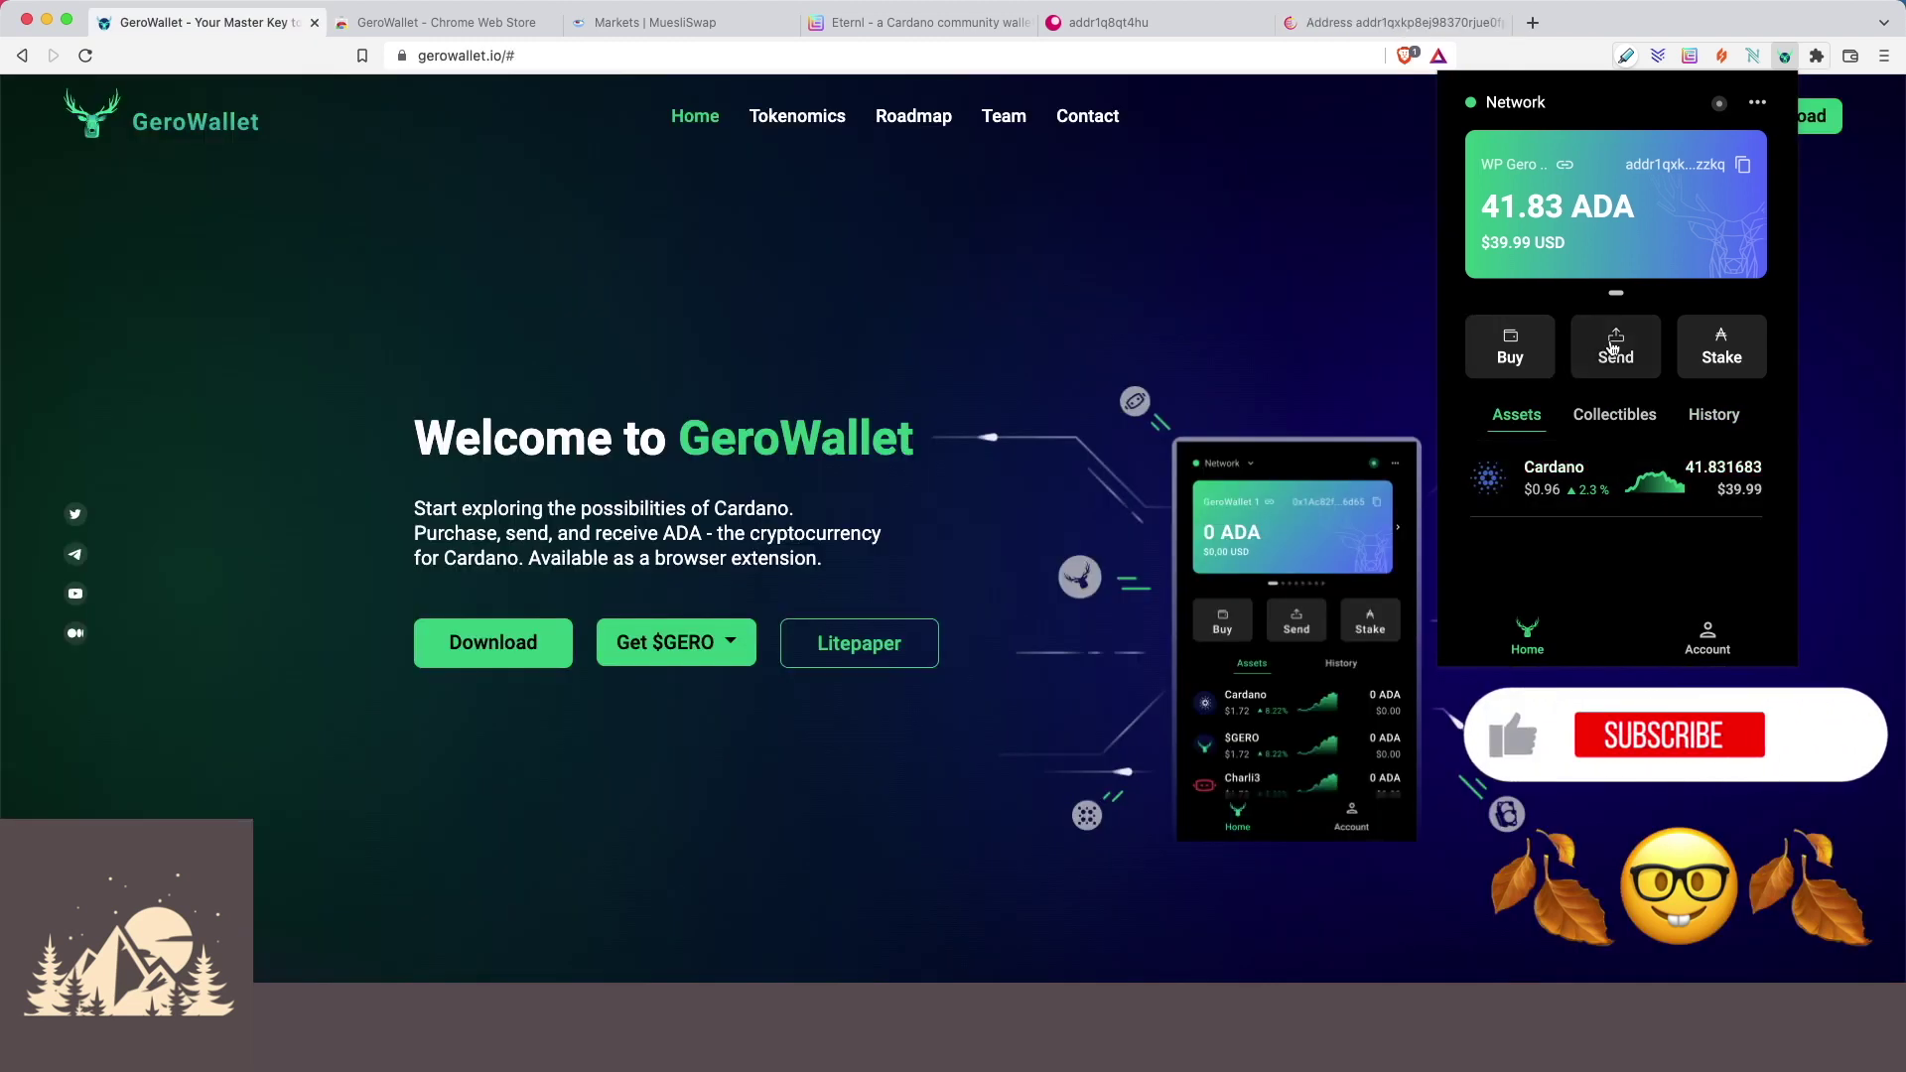
click(1615, 350)
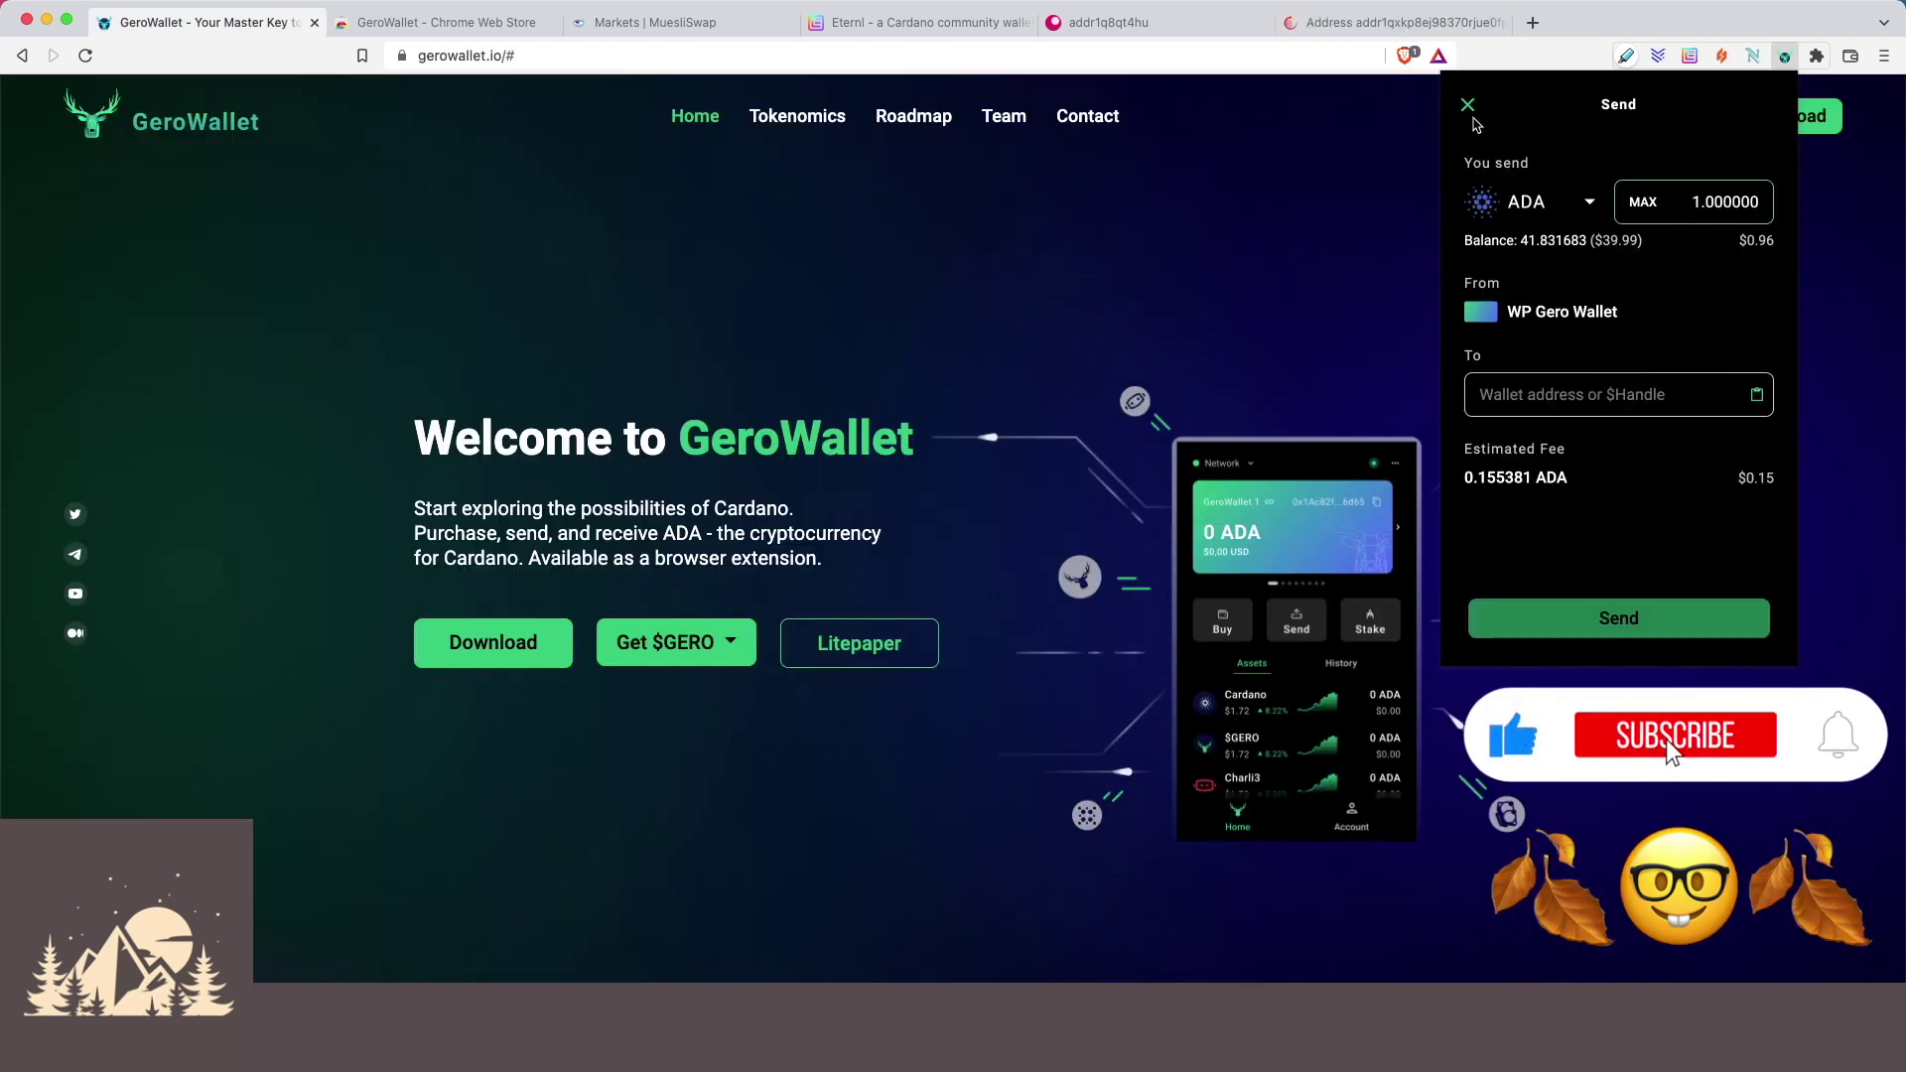
click(1468, 105)
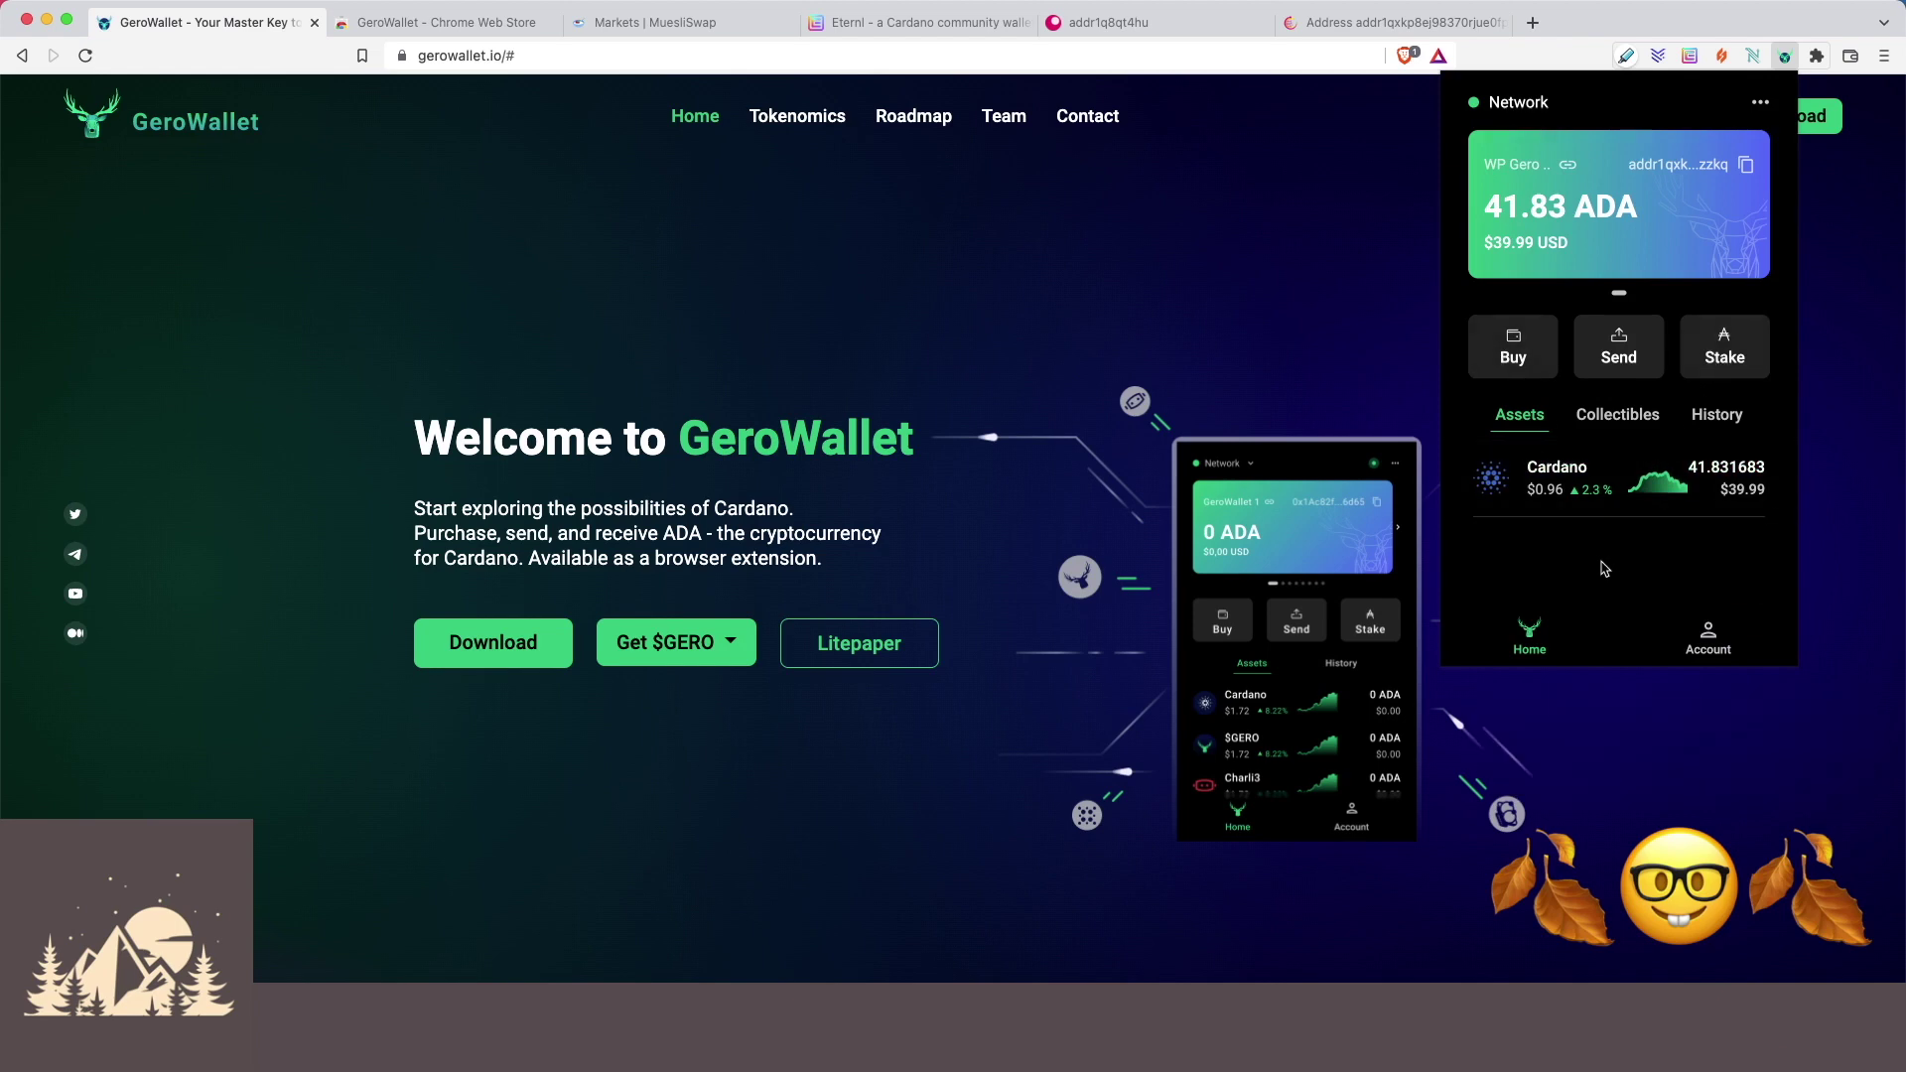
click(1715, 421)
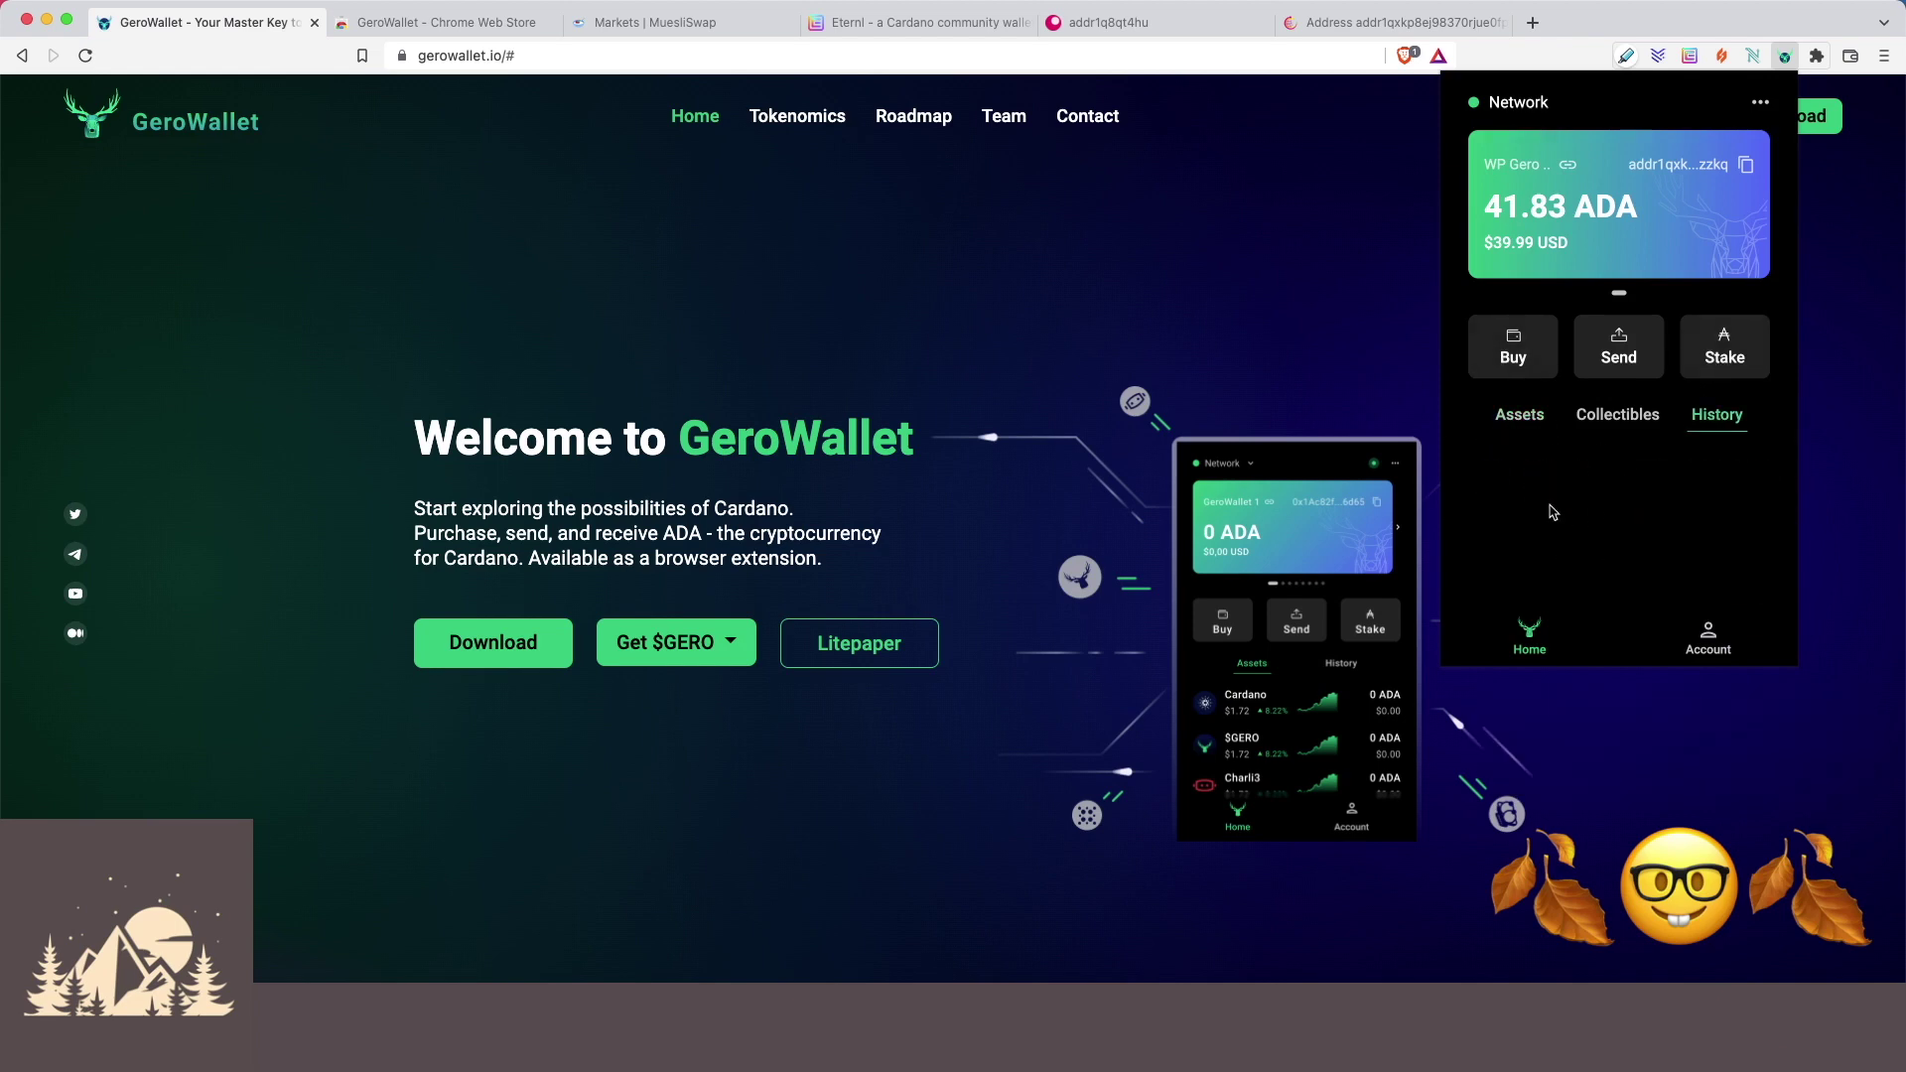
click(1523, 417)
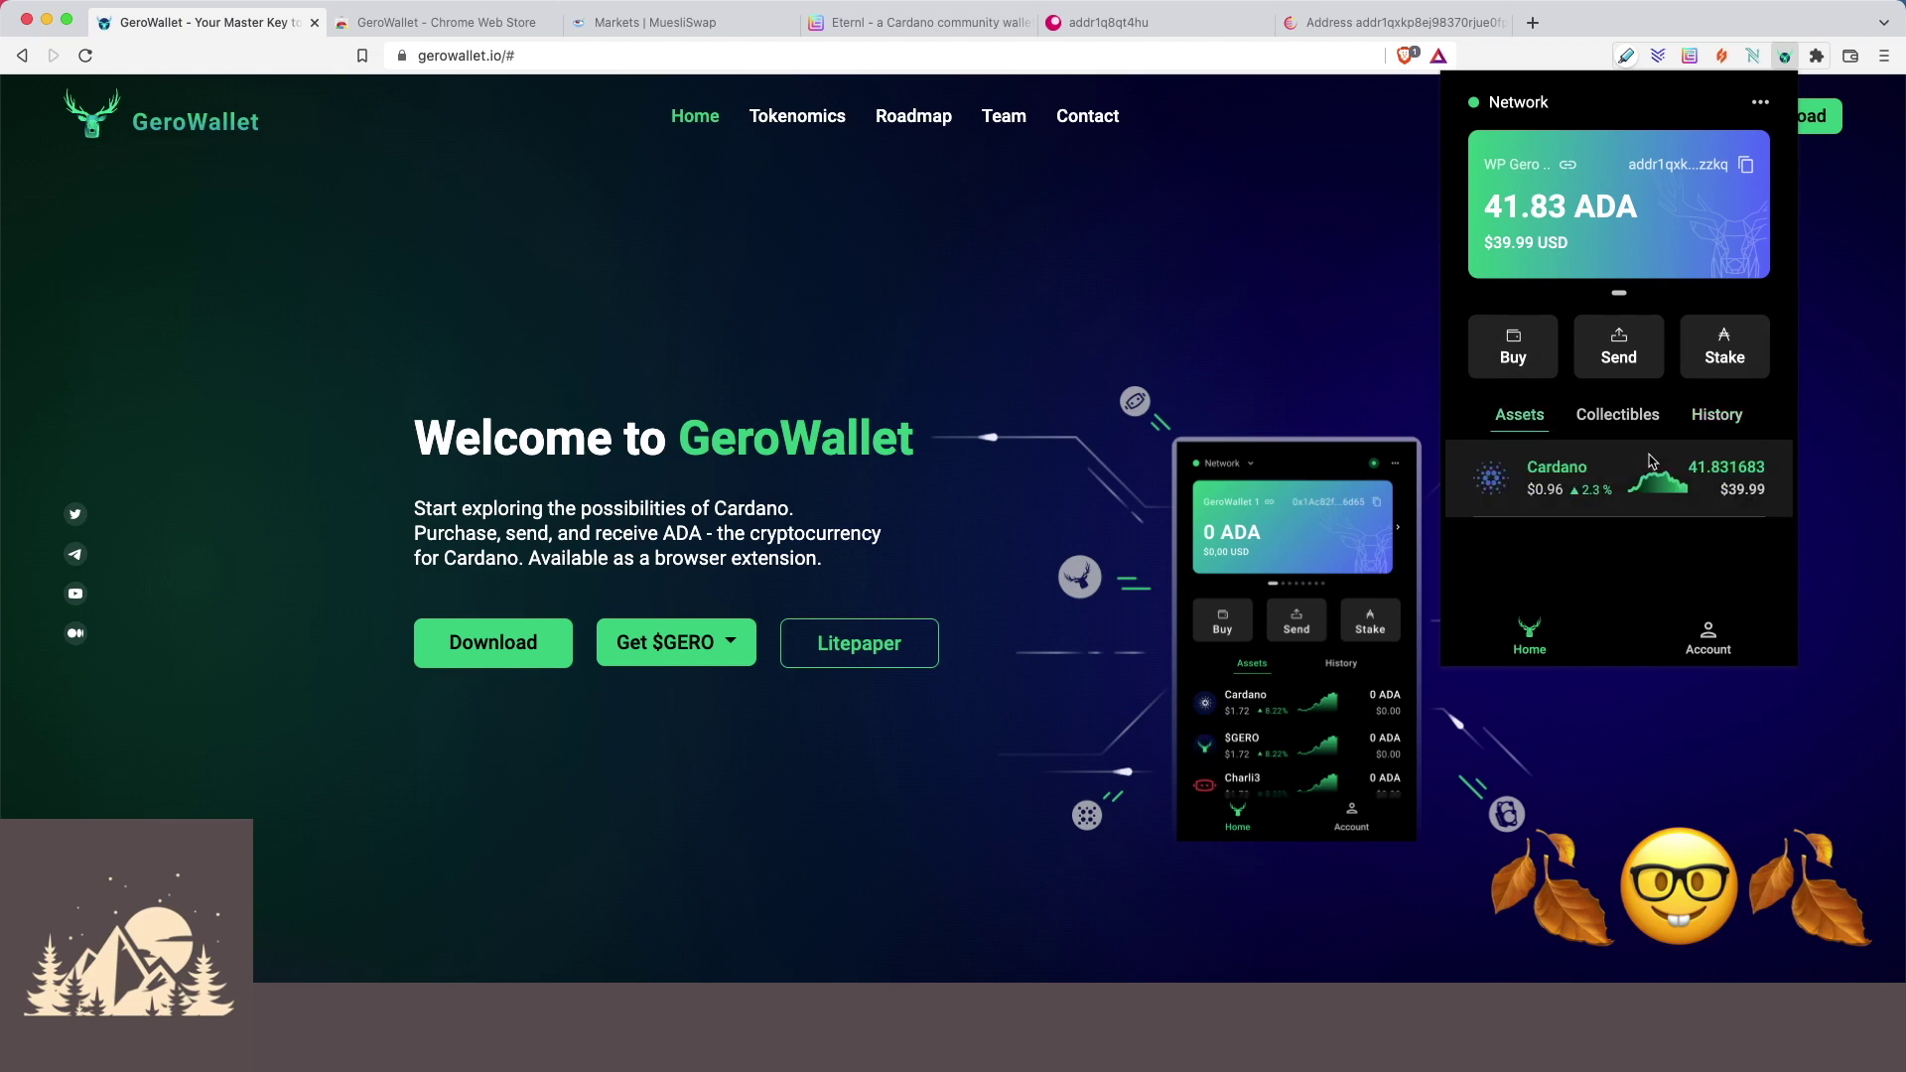